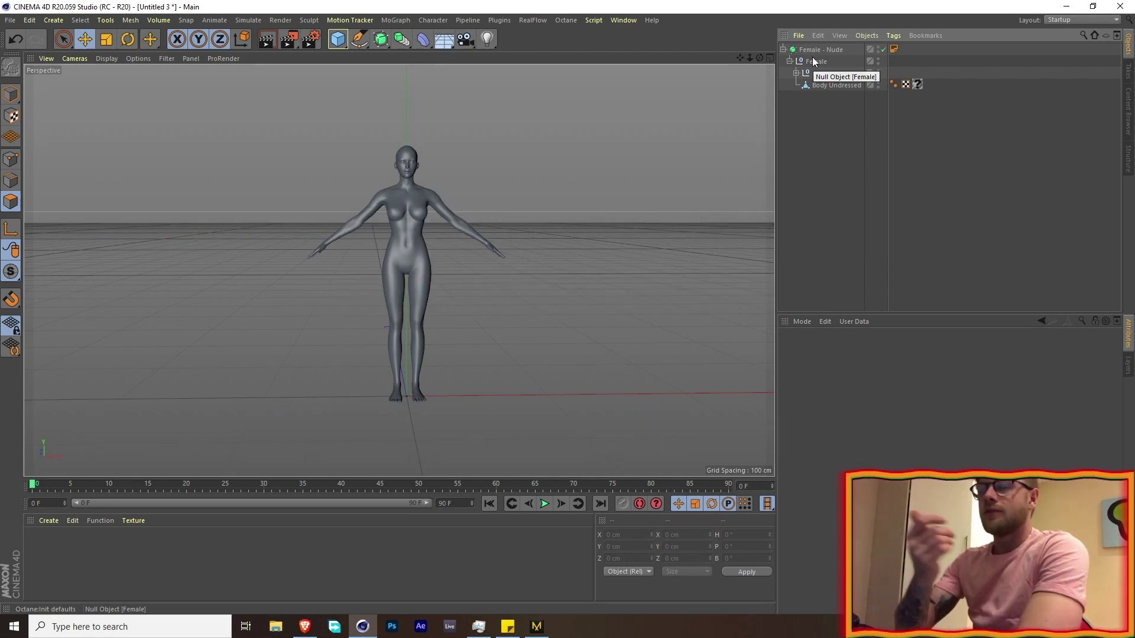
# Step: Select the Female - Nude avatar and collapse its hierarchy in the Object Manager
pyautogui.click(402, 205)
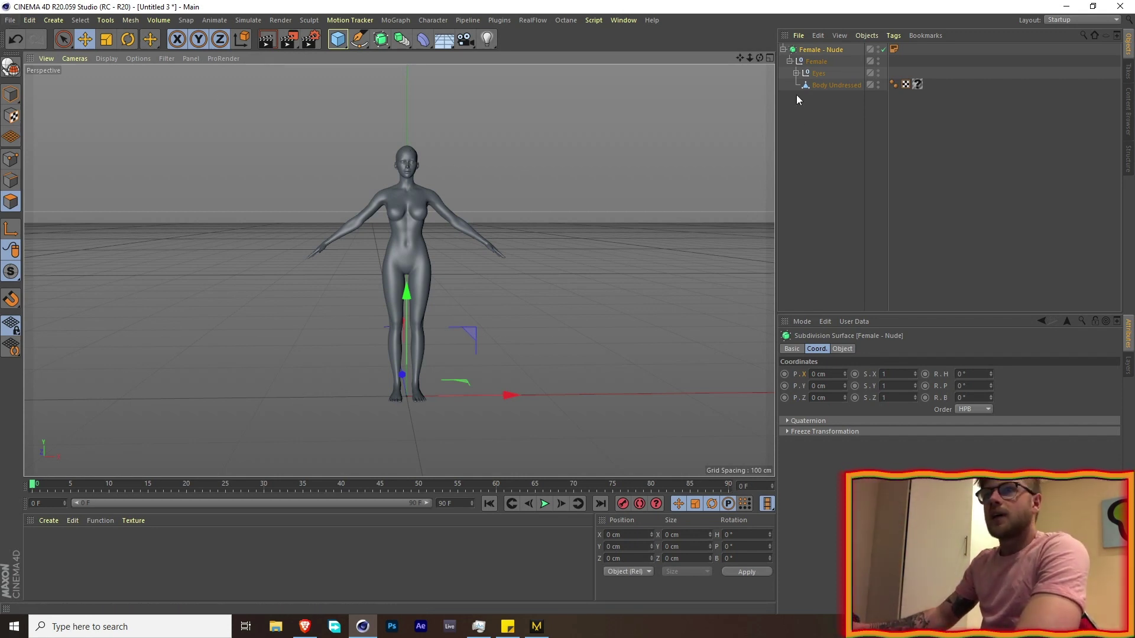
pyautogui.click(783, 49)
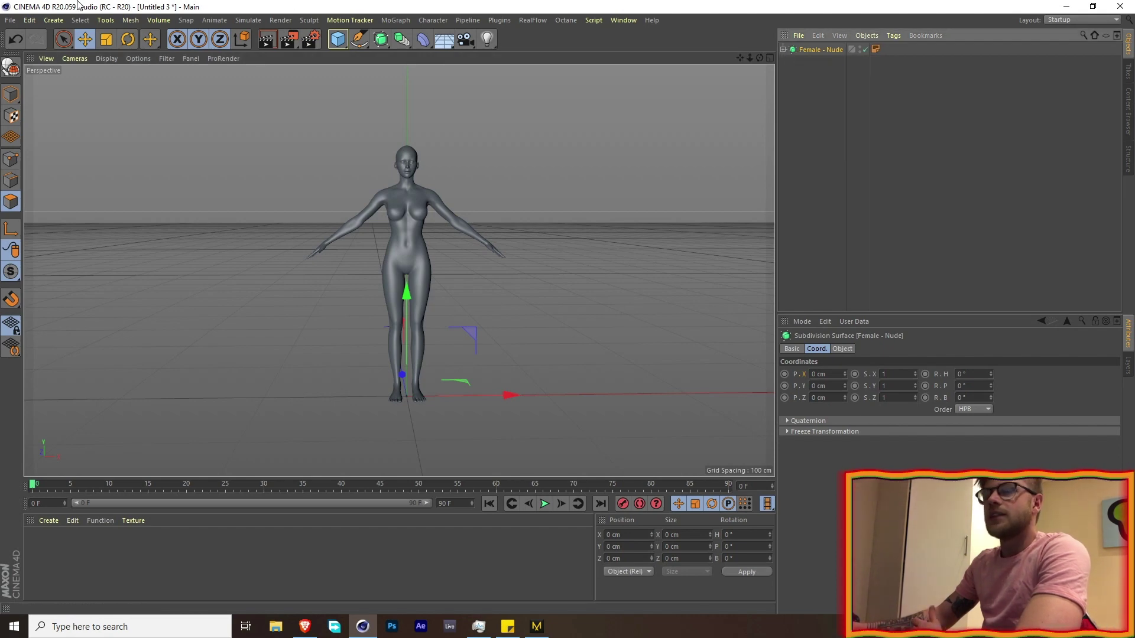
# Step: Export the Female - Nude scene as an FBX to the Desktop with default export settings
pyautogui.click(10, 20)
pyautogui.moveTo(63, 238)
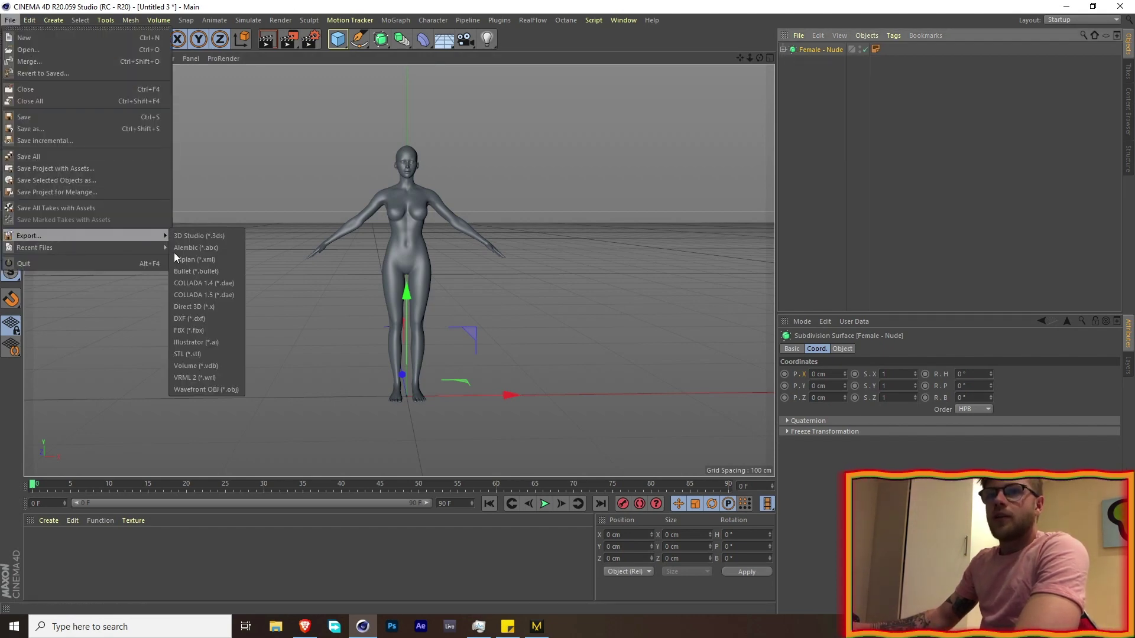
pyautogui.click(207, 331)
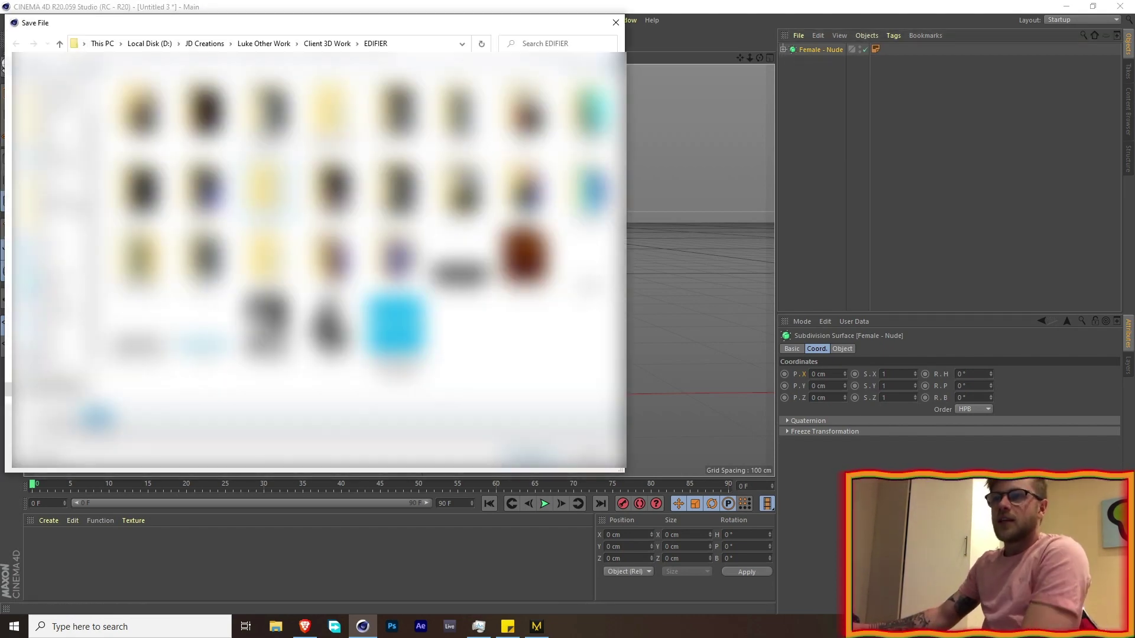
pyautogui.click(63, 289)
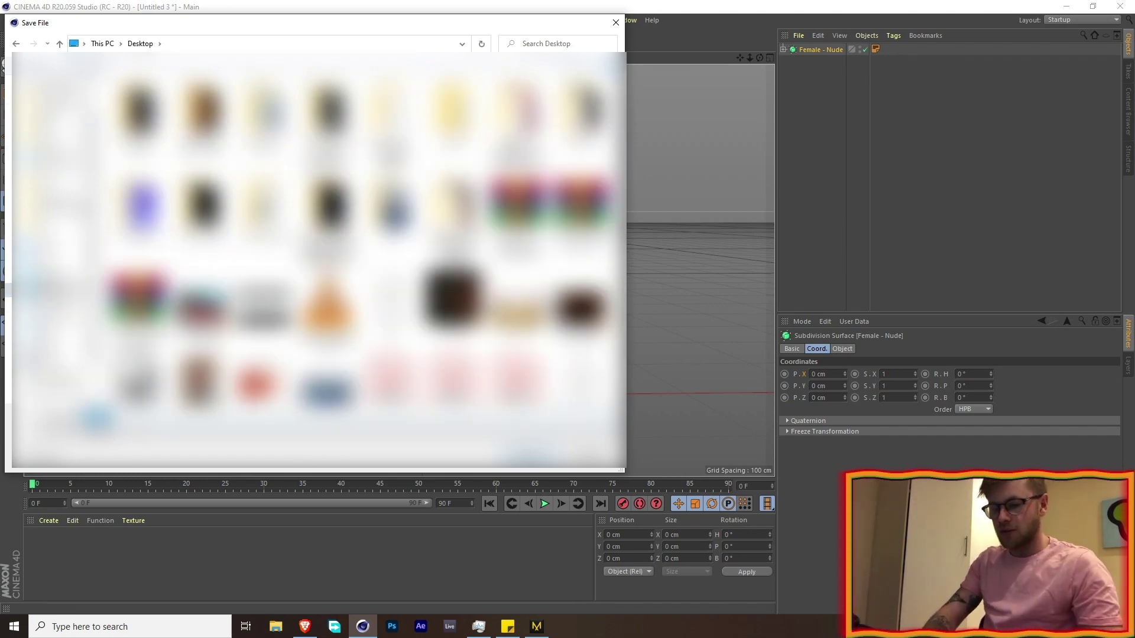
pyautogui.press('Return')
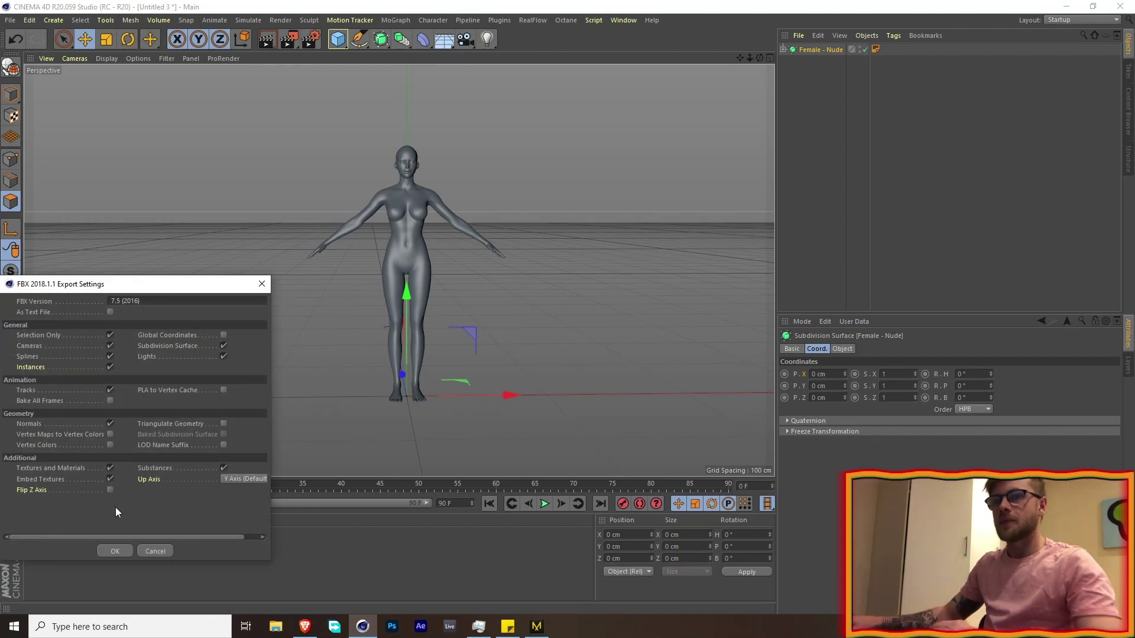
pyautogui.click(113, 548)
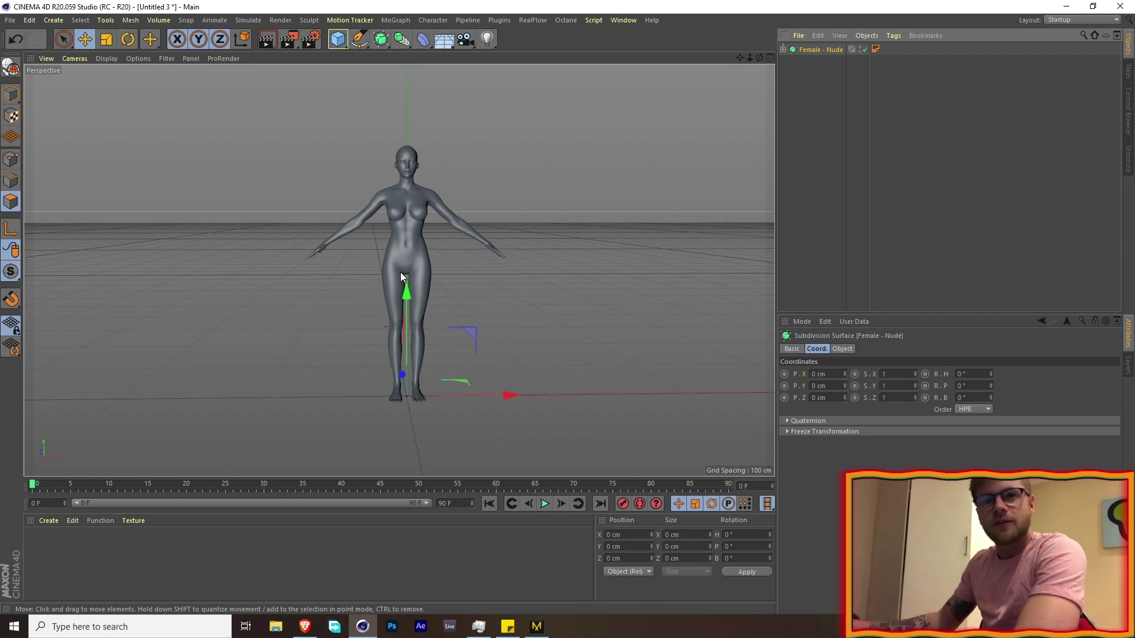
# Step: Import the exported avatar FBX into Marvelous Designer with default import settings
pyautogui.click(536, 626)
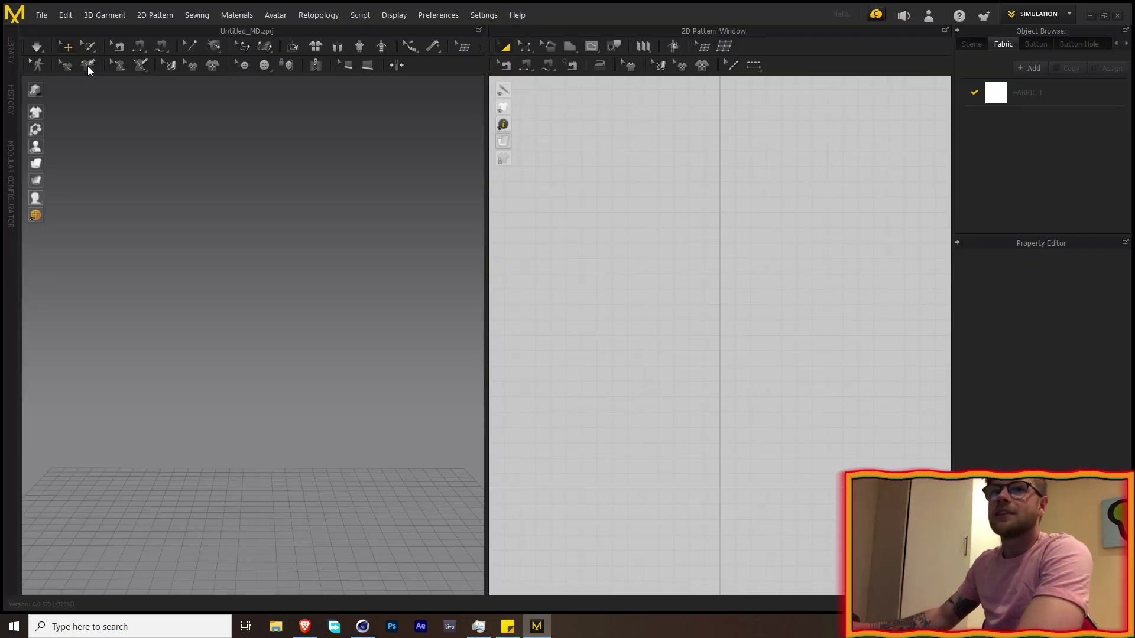
pyautogui.click(45, 16)
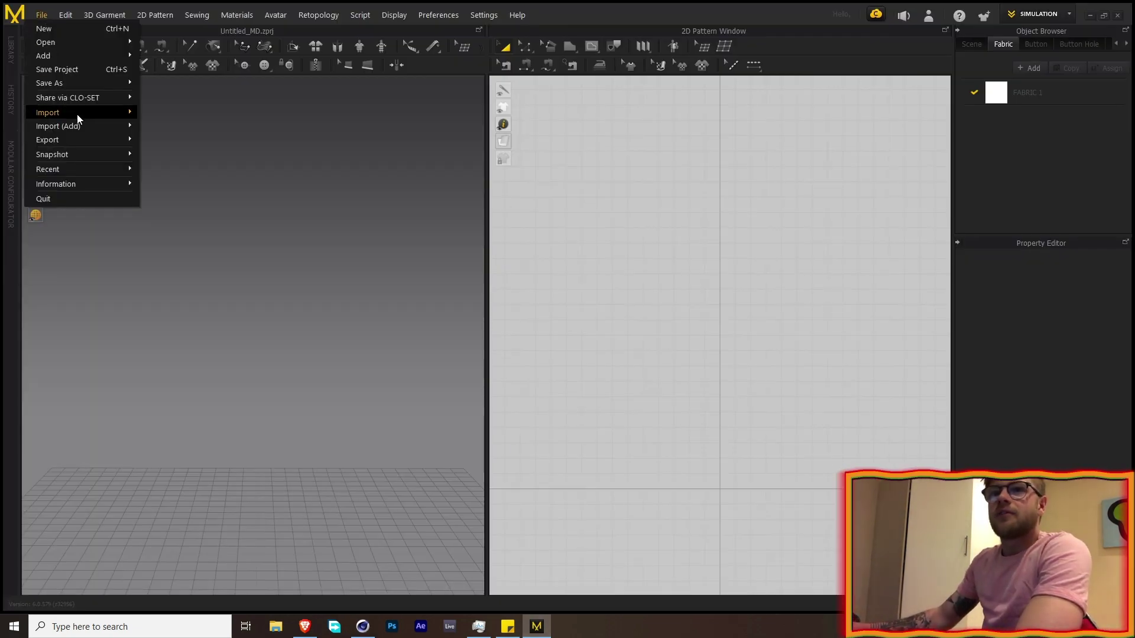
pyautogui.moveTo(79, 113)
pyautogui.click(197, 143)
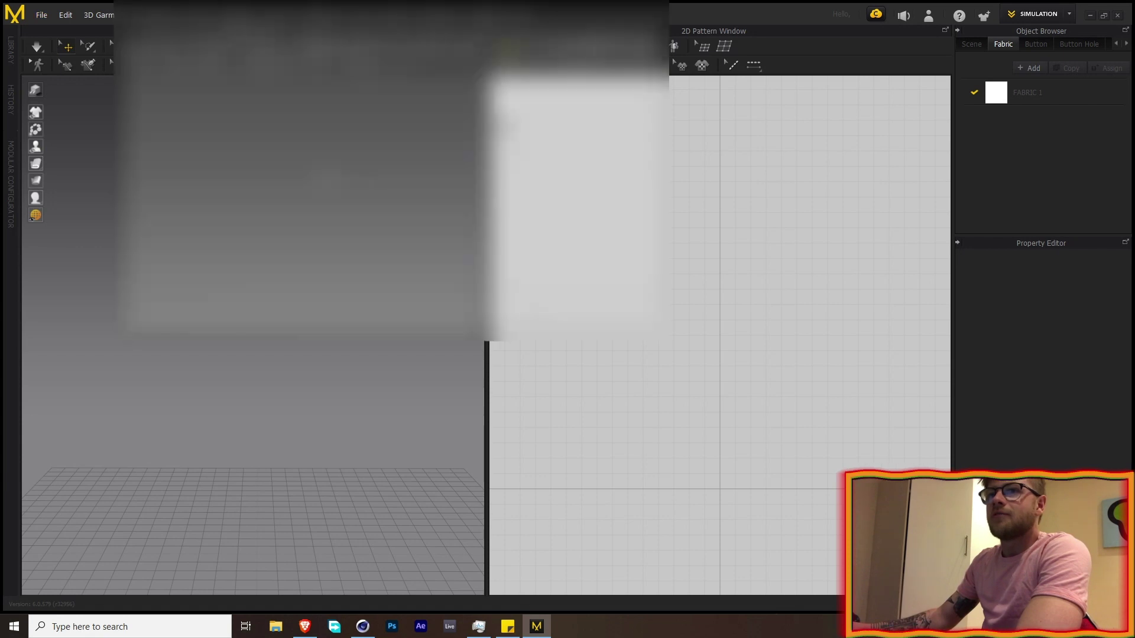
pyautogui.scroll(-3, 437, 189)
pyautogui.click(160, 153)
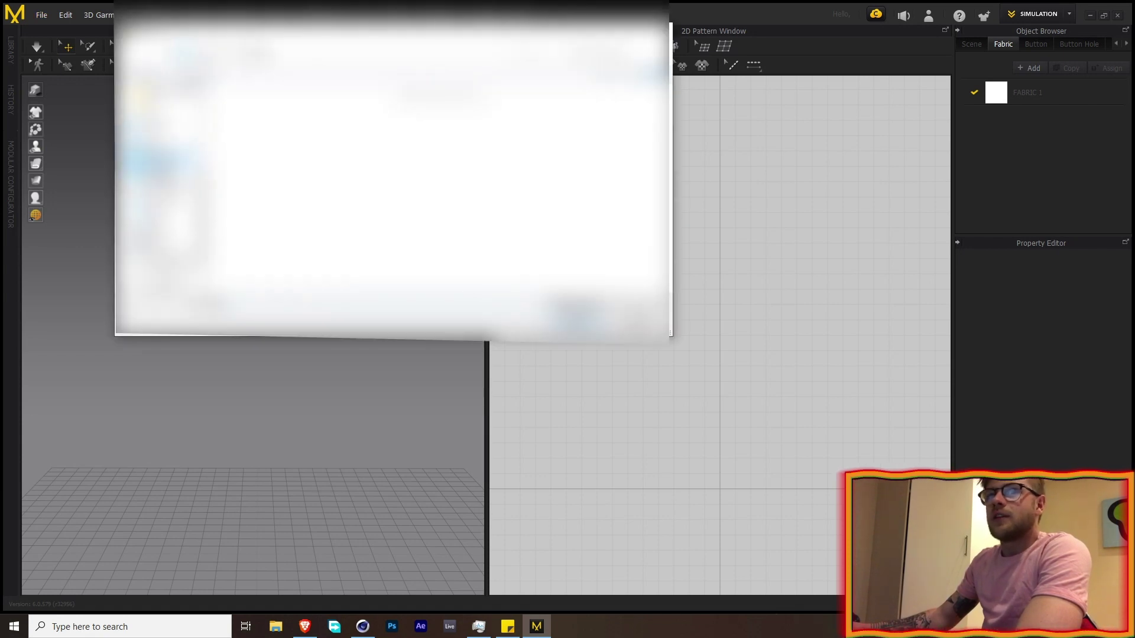
pyautogui.click(161, 168)
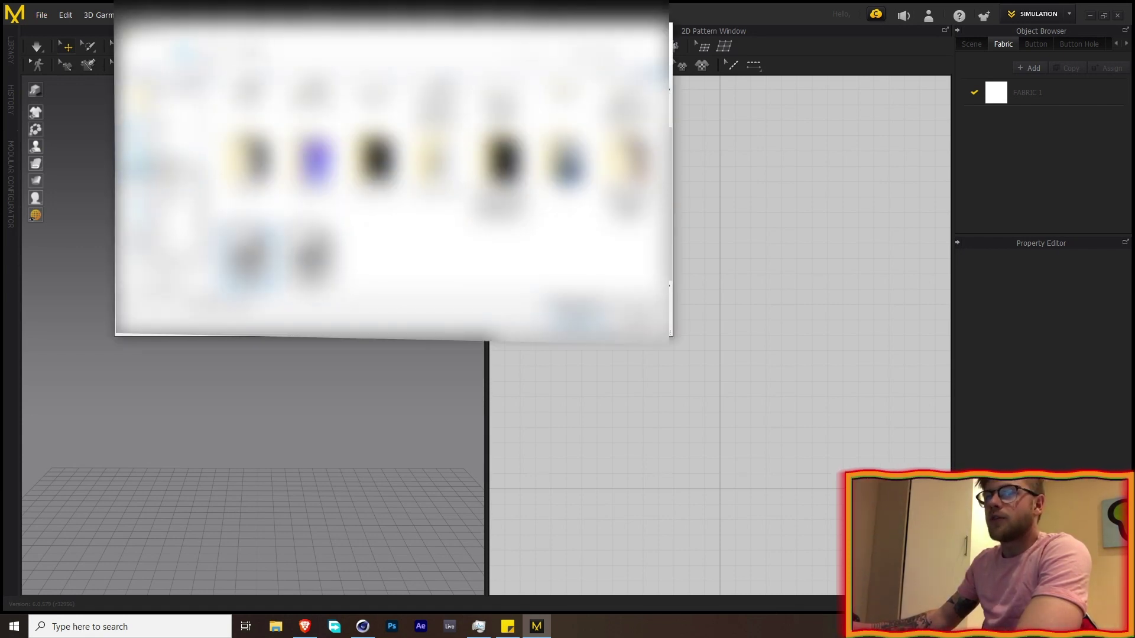
pyautogui.click(573, 323)
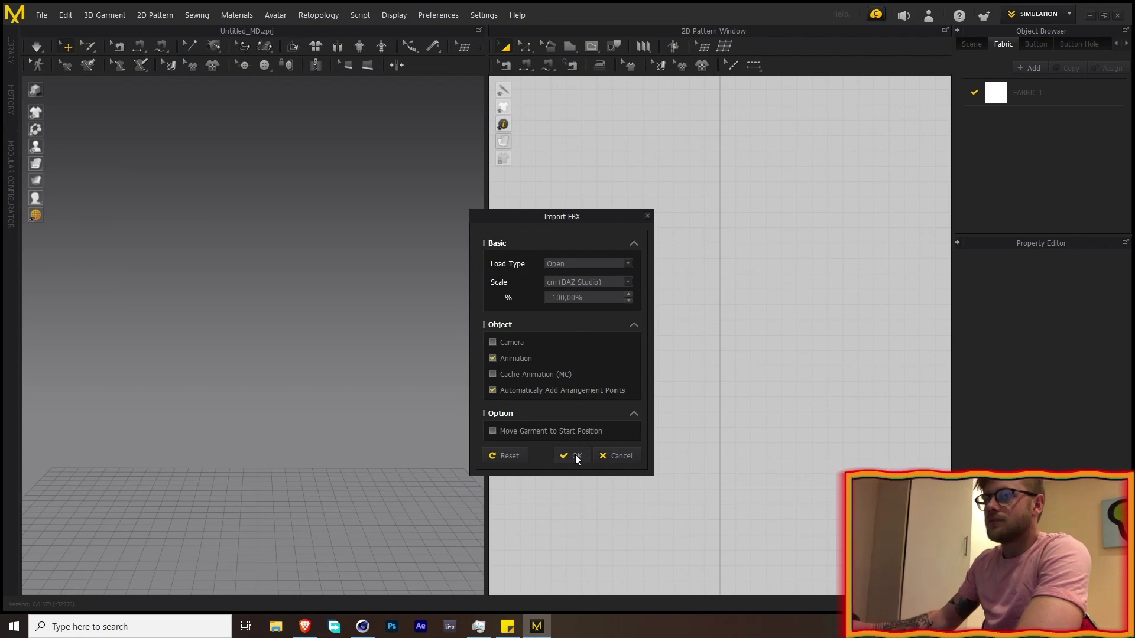
pyautogui.click(571, 457)
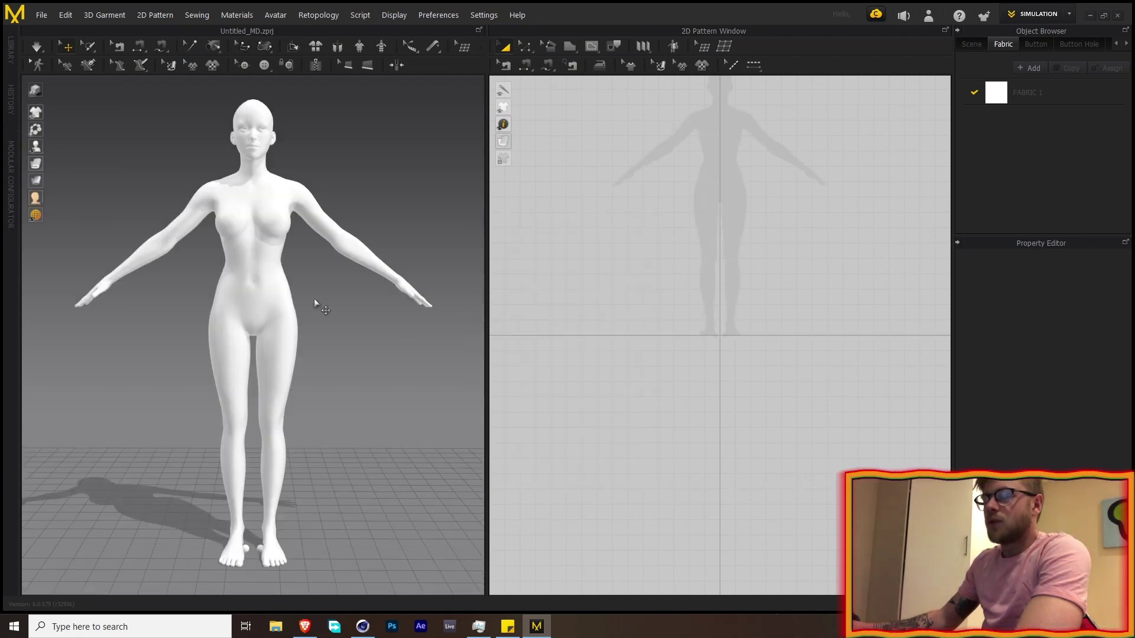
# Step: Draw a four-corner rectangle, about 257.47 by 123.35, above the avatar silhouette with the Polygon tool
pyautogui.scroll(2, 674, 295)
pyautogui.scroll(-5, 675, 295)
pyautogui.moveTo(691, 197); pyautogui.dragTo(685, 264, button='right')
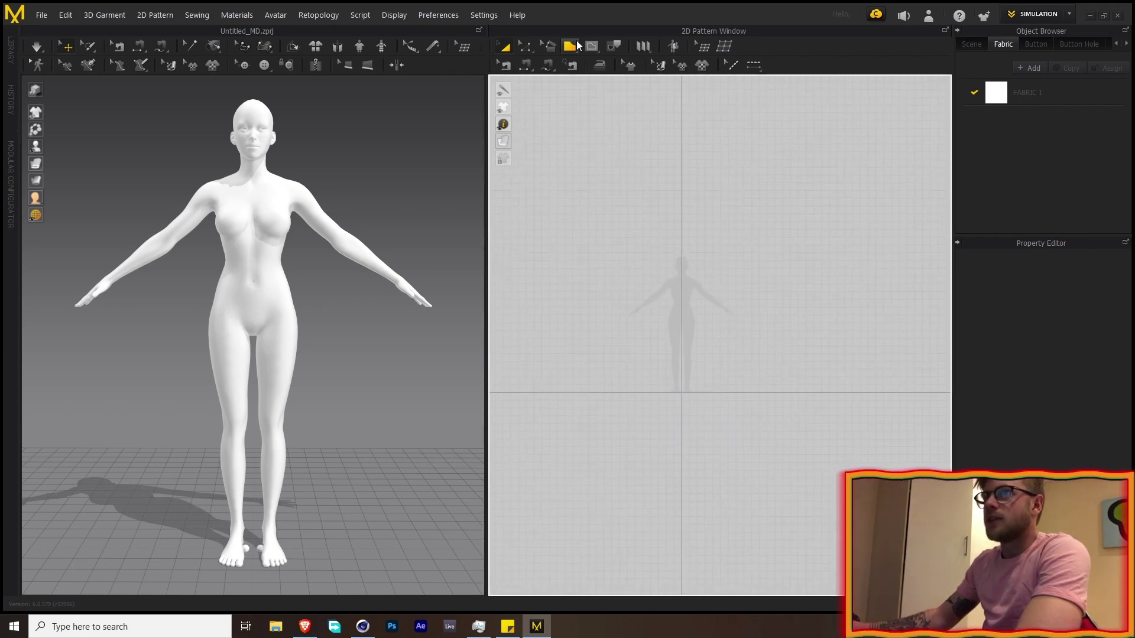
pyautogui.scroll(-2, 684, 292)
pyautogui.scroll(3, 685, 291)
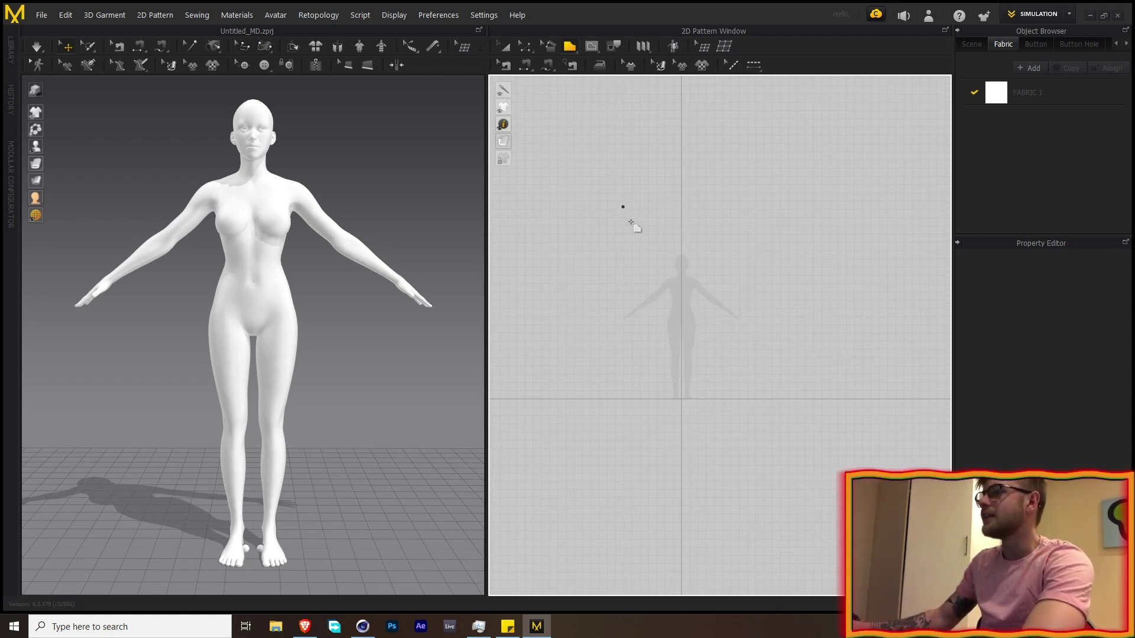
pyautogui.click(580, 186)
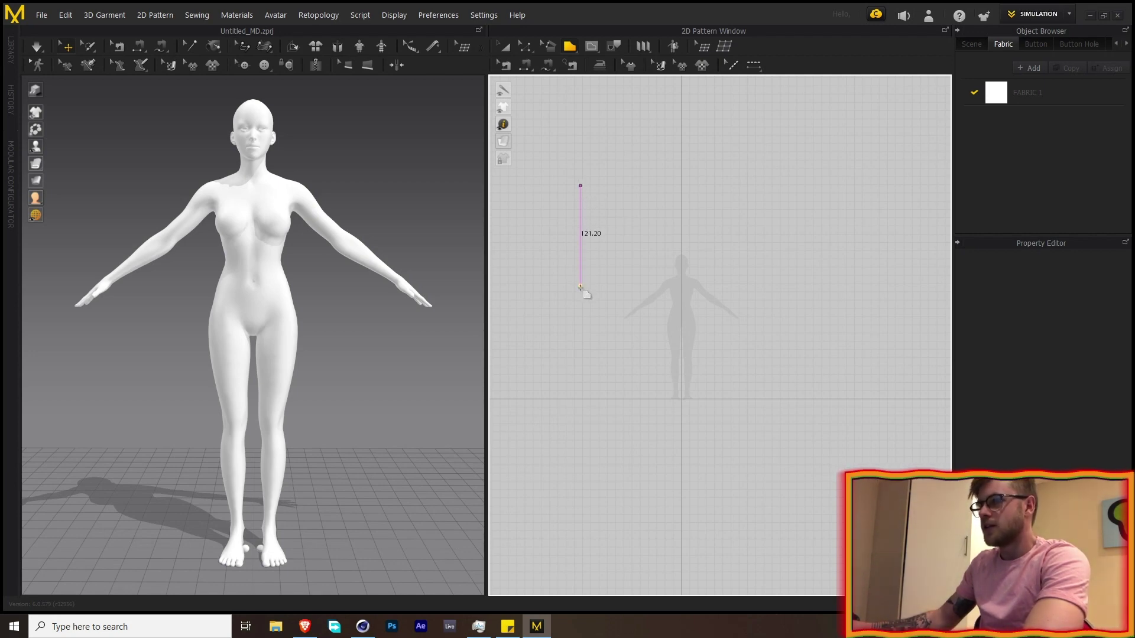
pyautogui.click(581, 288)
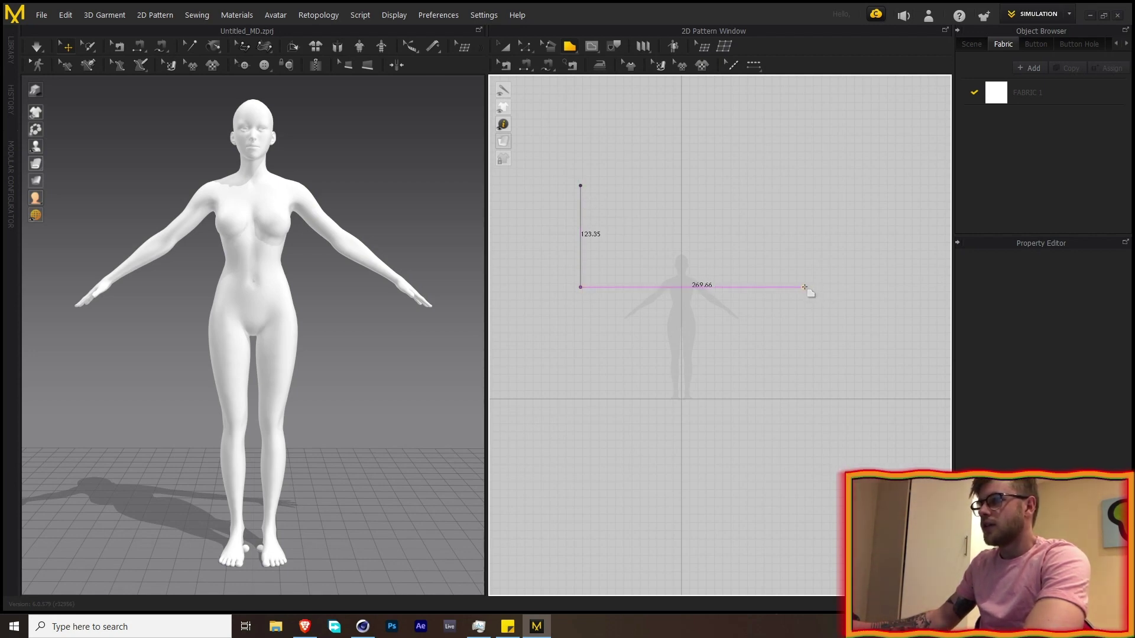
pyautogui.click(793, 288)
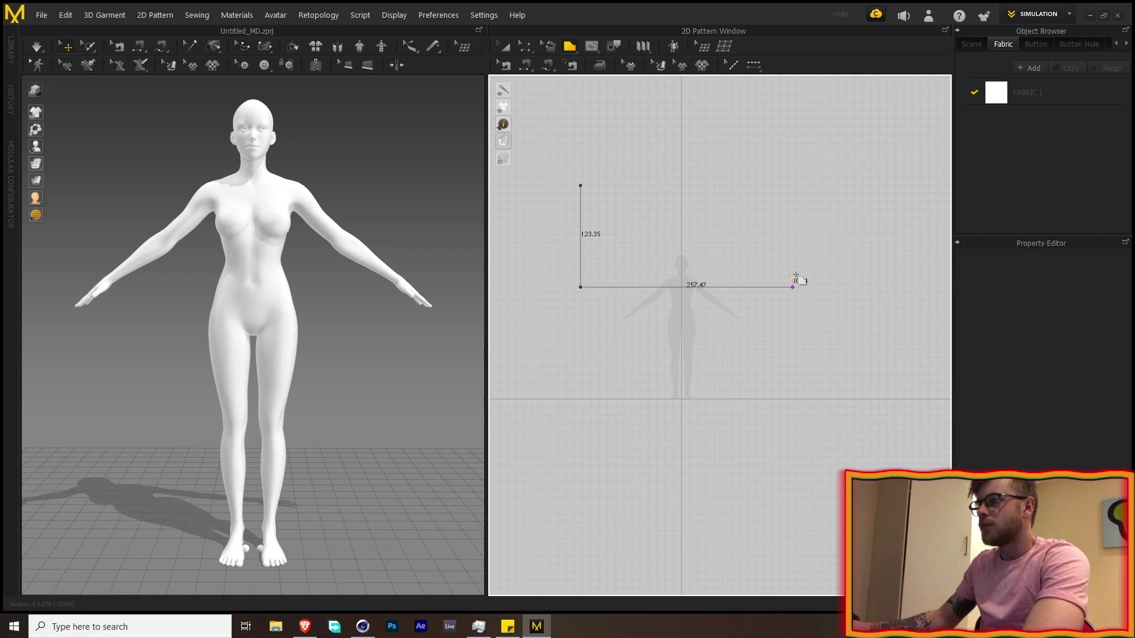
pyautogui.click(791, 187)
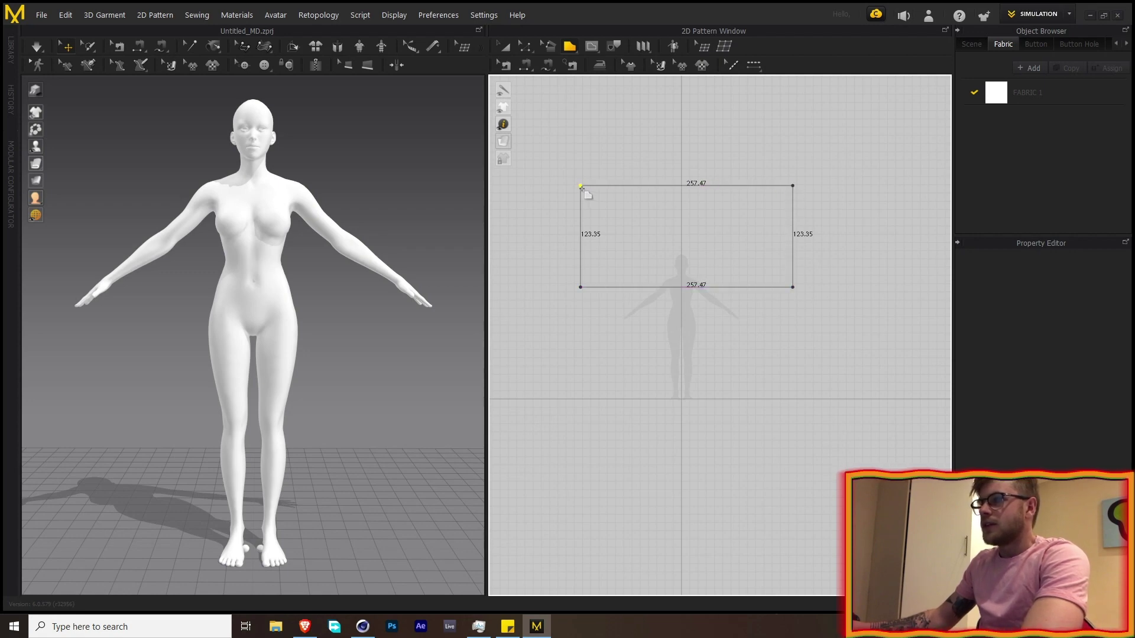
pyautogui.click(581, 186)
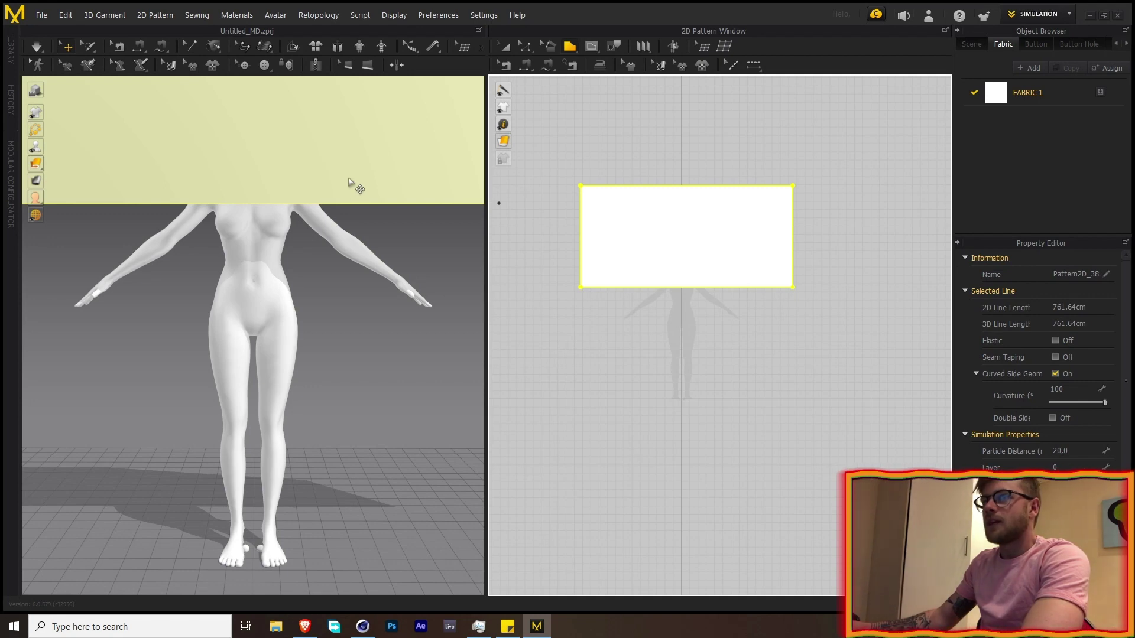
# Step: Select the rectangular fabric in 3D and rotate it to lie nearly horizontal
pyautogui.scroll(-6, 349, 180)
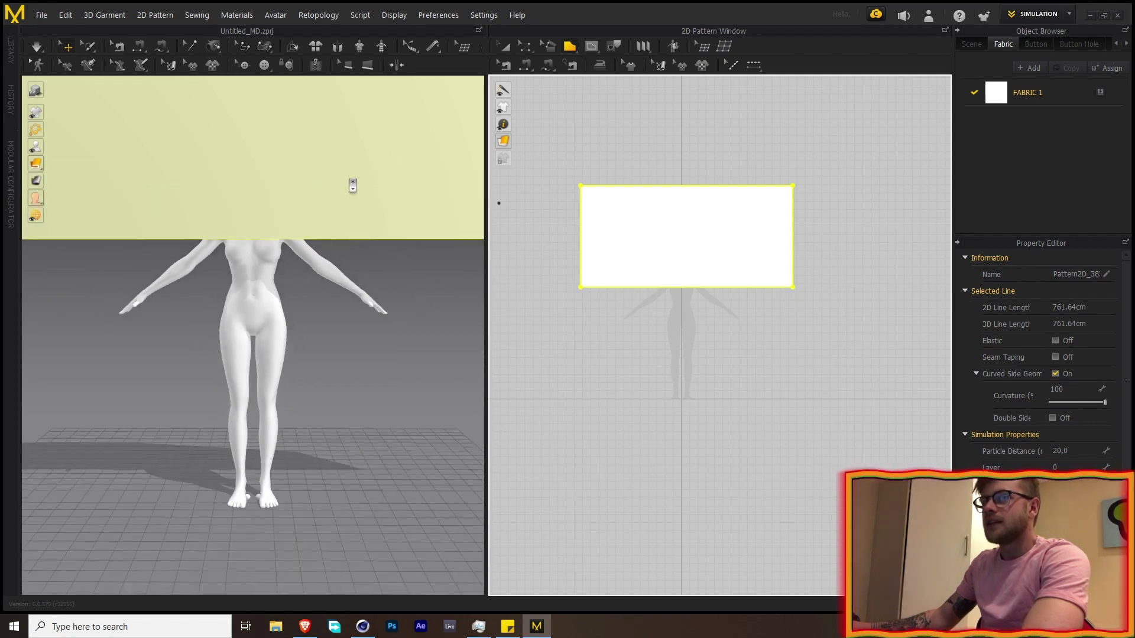
pyautogui.click(349, 141)
pyautogui.moveTo(339, 195); pyautogui.dragTo(248, 227, button='right')
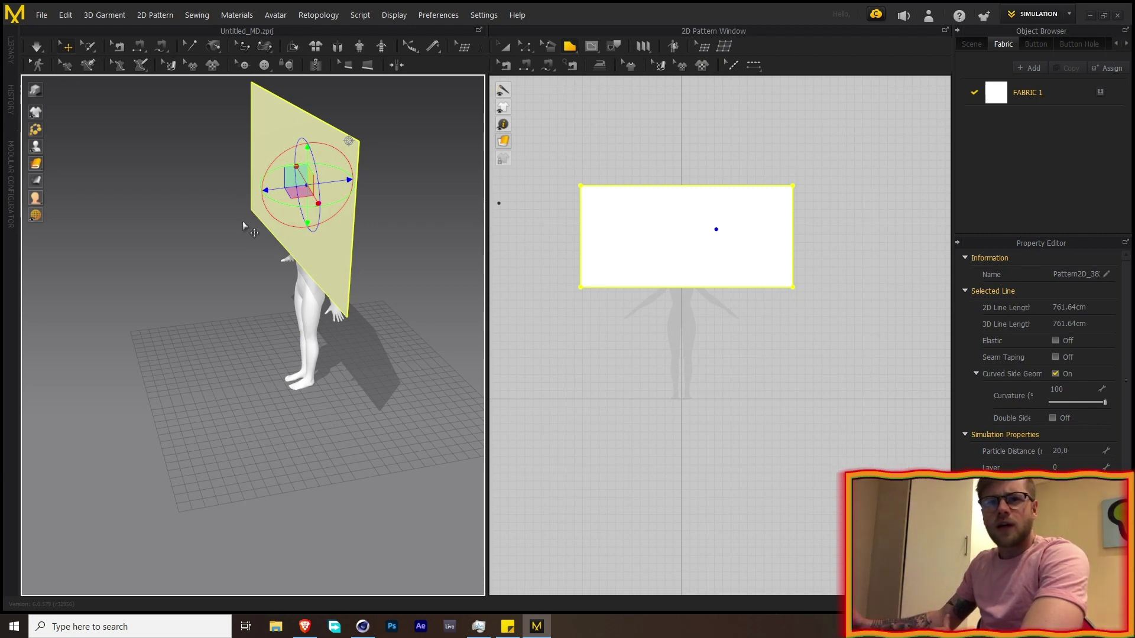
pyautogui.moveTo(367, 223); pyautogui.dragTo(302, 258, button='middle')
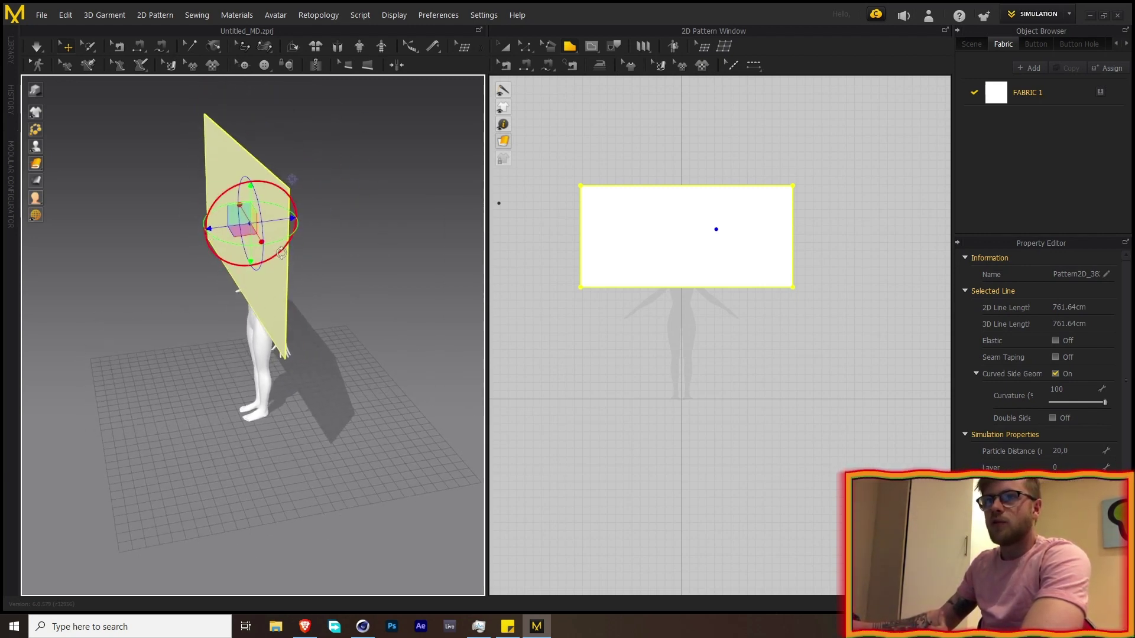
pyautogui.moveTo(210, 245); pyautogui.dragTo(238, 206, button='right')
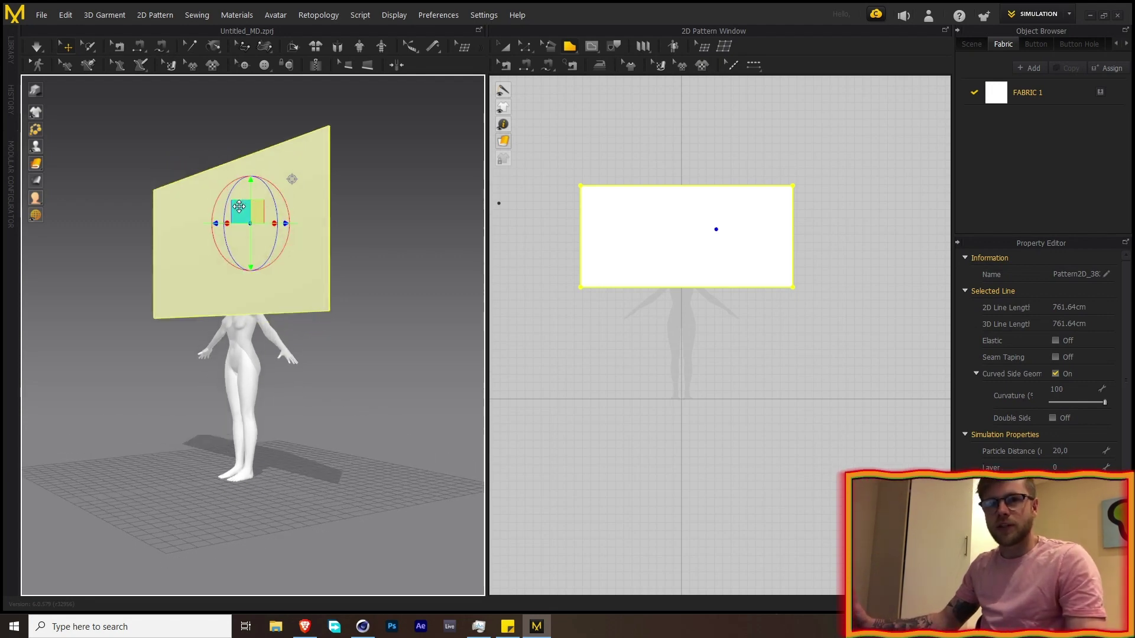
pyautogui.scroll(5, 239, 206)
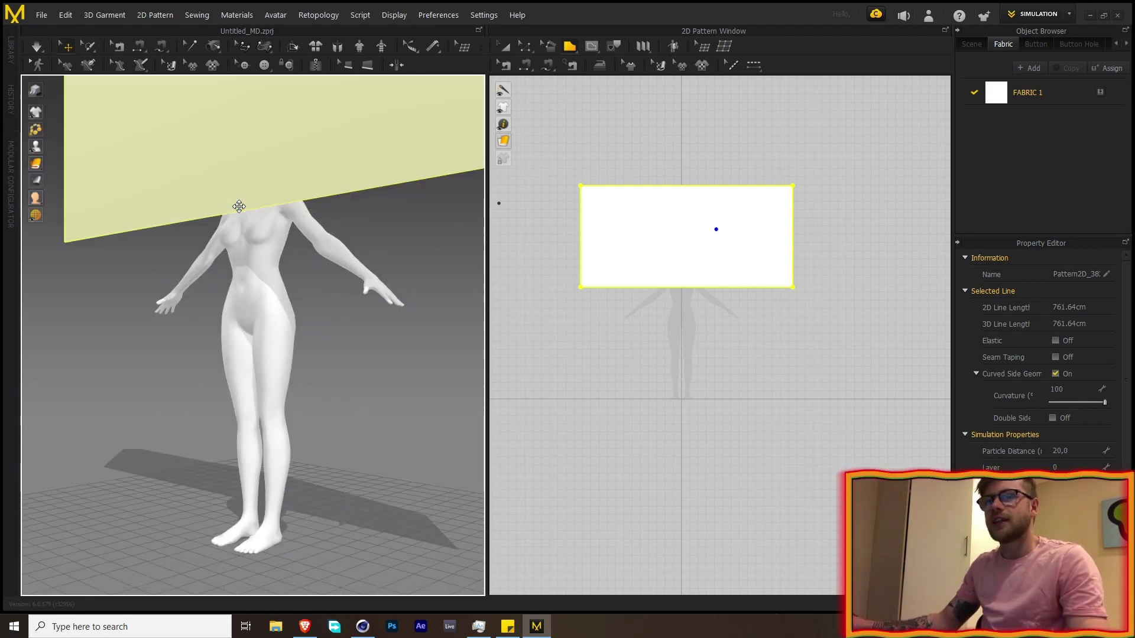
pyautogui.click(239, 206)
pyautogui.scroll(-5, 273, 190)
pyautogui.moveTo(316, 139); pyautogui.dragTo(304, 152, button='right')
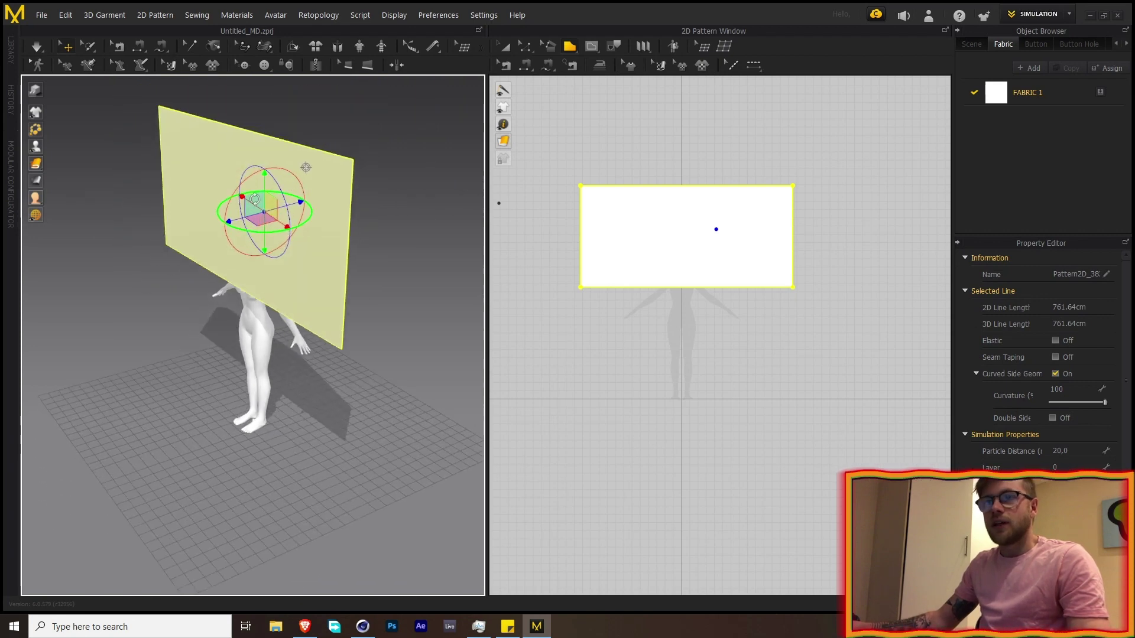
pyautogui.scroll(-2, 234, 178)
pyautogui.scroll(3, 233, 168)
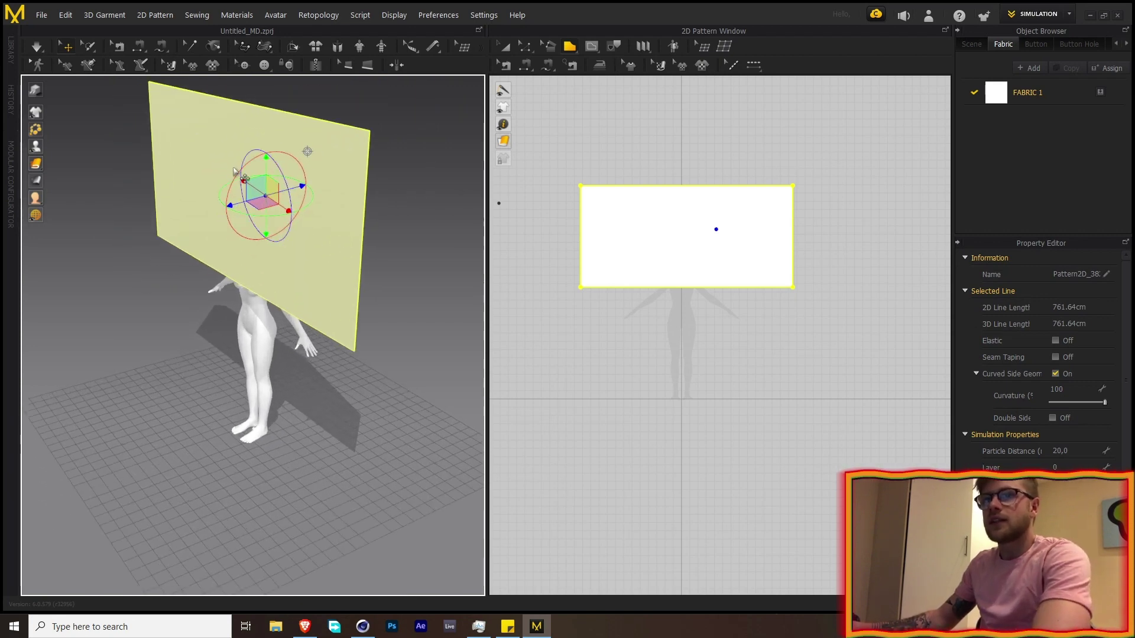
pyautogui.moveTo(242, 179); pyautogui.dragTo(295, 162)
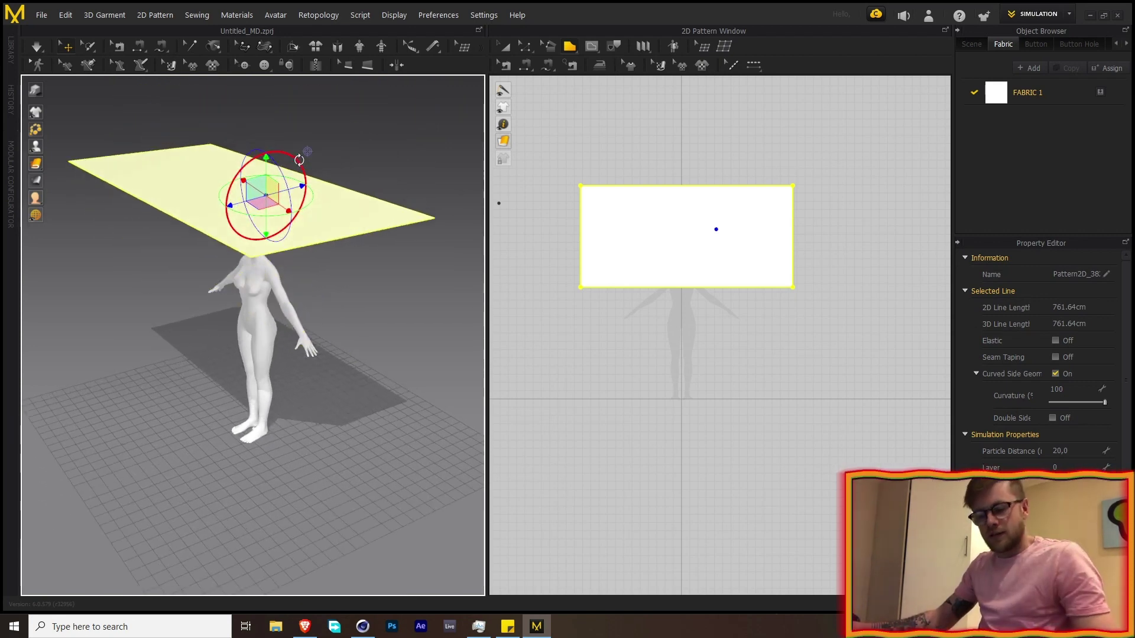
# Step: Lower the flat fabric and centre it just above the avatar's head
pyautogui.moveTo(294, 161); pyautogui.dragTo(216, 179, button='right')
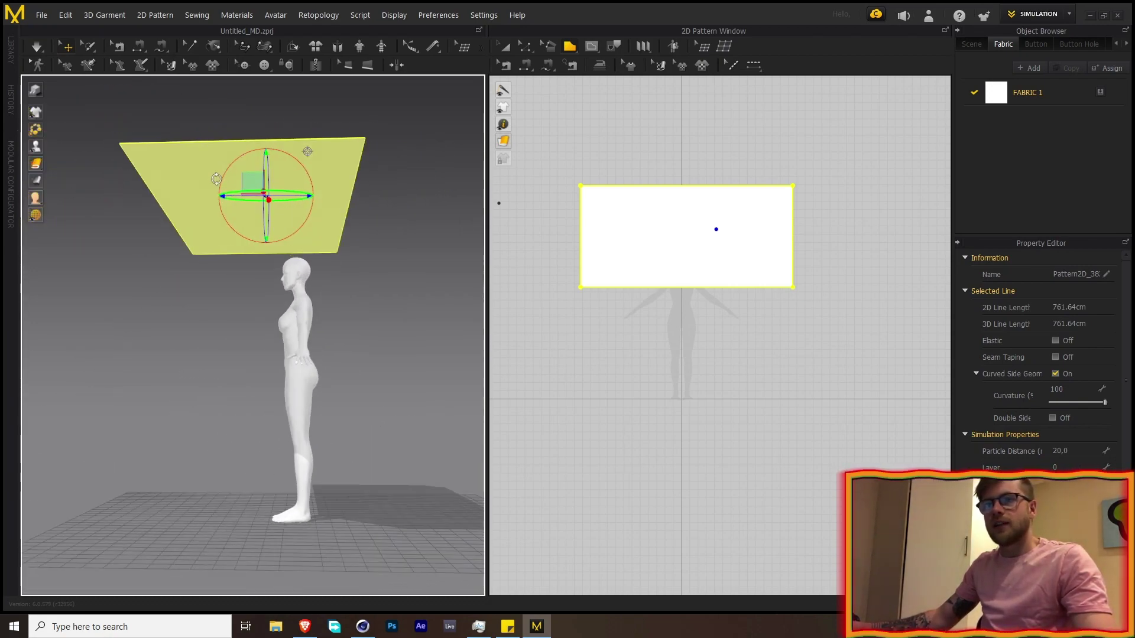
pyautogui.moveTo(303, 202); pyautogui.dragTo(329, 201)
pyautogui.moveTo(331, 232); pyautogui.dragTo(306, 239, button='right')
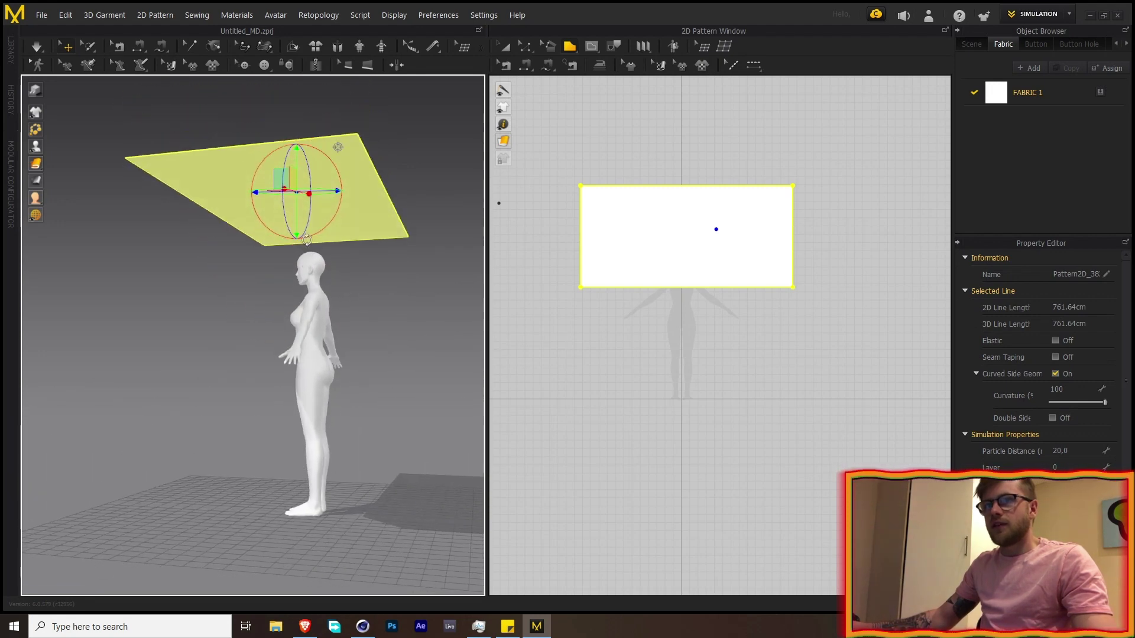
pyautogui.moveTo(299, 171); pyautogui.dragTo(322, 243)
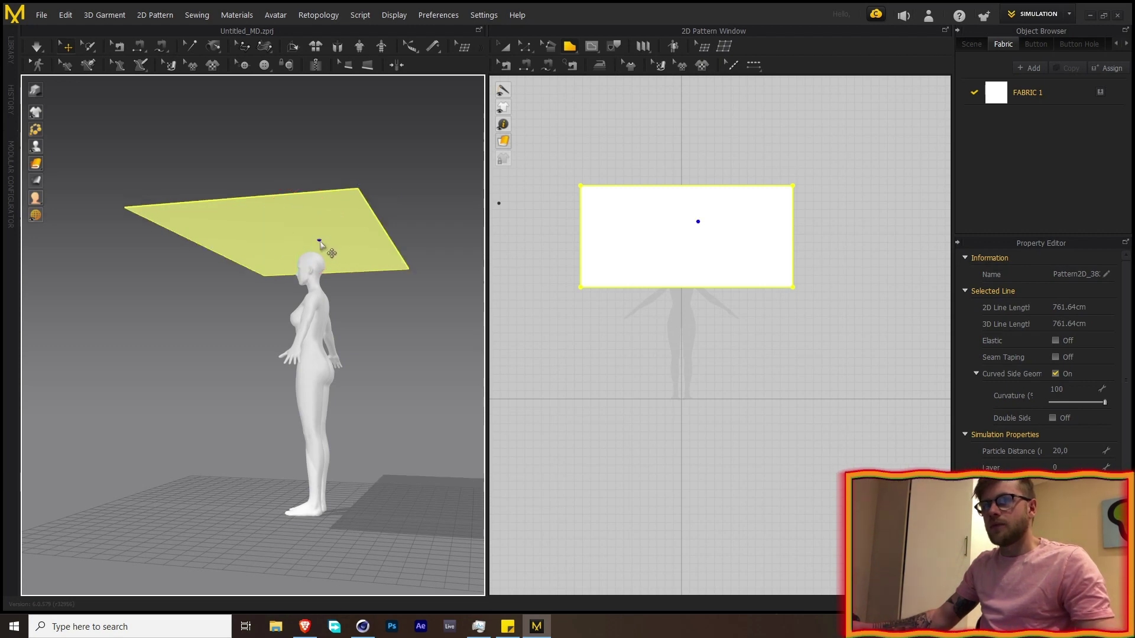
pyautogui.click(414, 232)
pyautogui.click(294, 224)
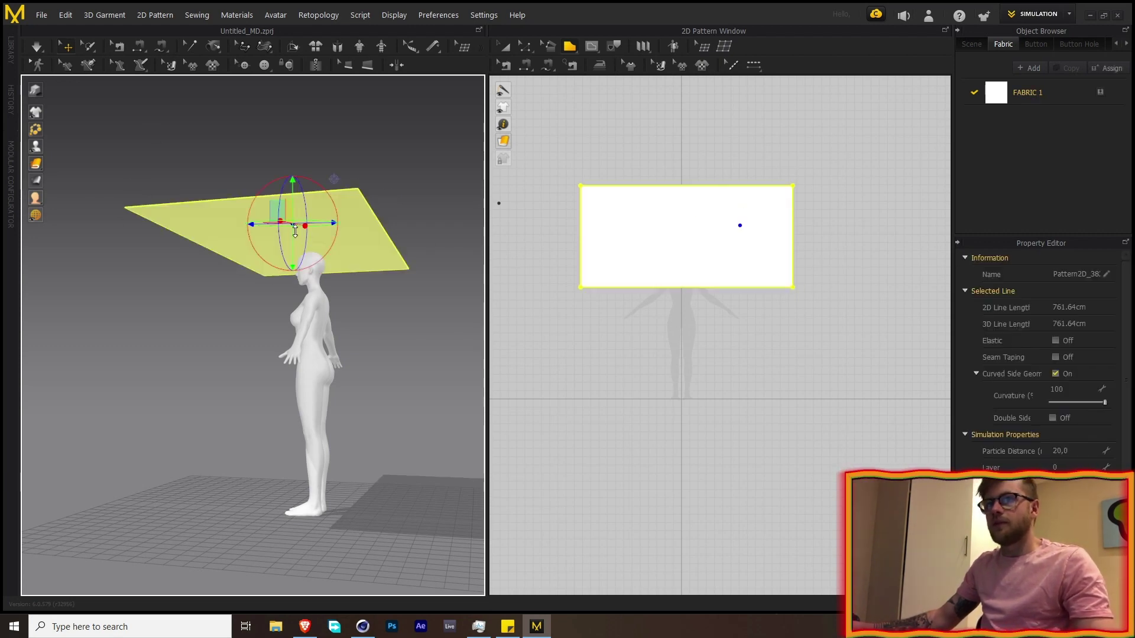
pyautogui.scroll(1, 325, 253)
pyautogui.moveTo(326, 220); pyautogui.dragTo(322, 269, button='right')
pyautogui.moveTo(323, 220); pyautogui.dragTo(331, 221)
pyautogui.moveTo(332, 222); pyautogui.dragTo(199, 156, button='right')
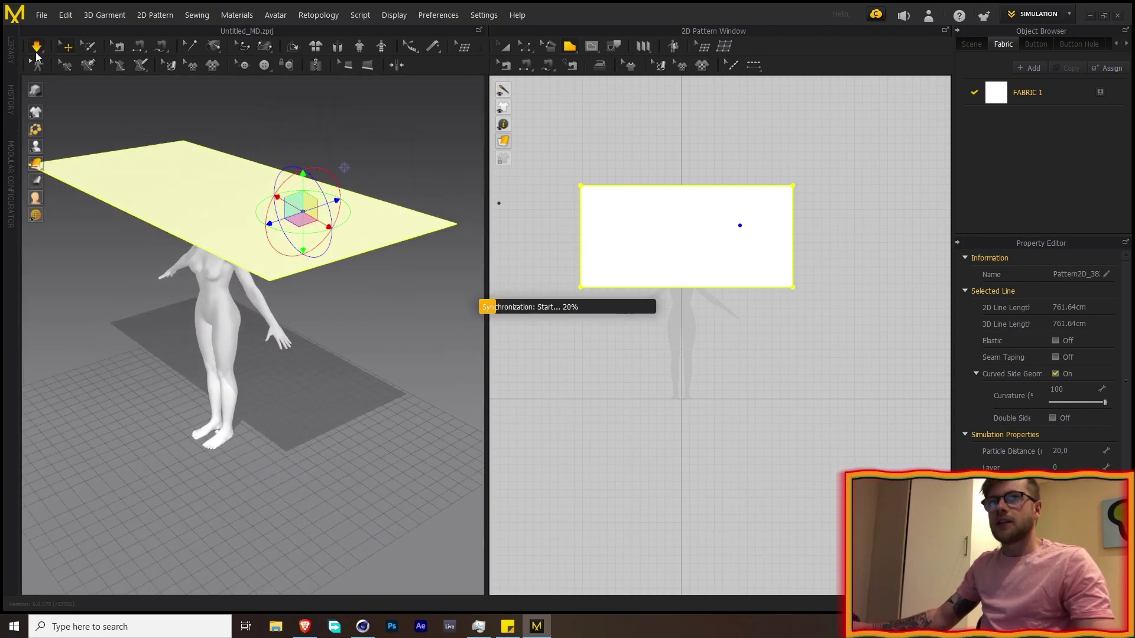
# Step: Run the simulation so the rectangular cloth drops onto the avatar
pyautogui.click(36, 52)
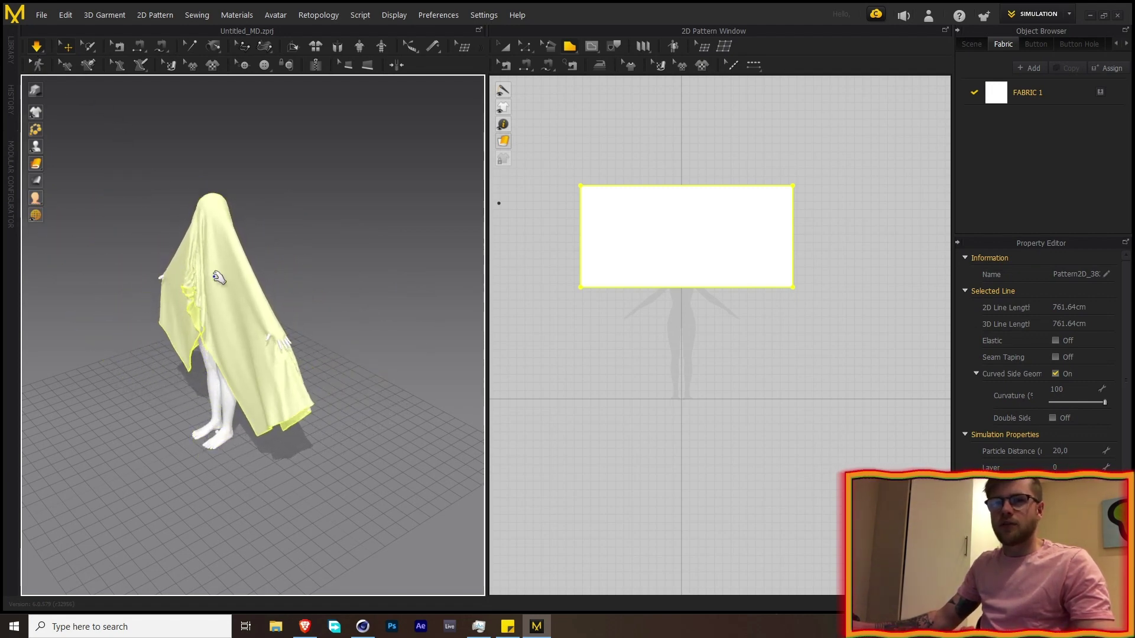
pyautogui.scroll(-3, 210, 213)
pyautogui.scroll(6, 210, 212)
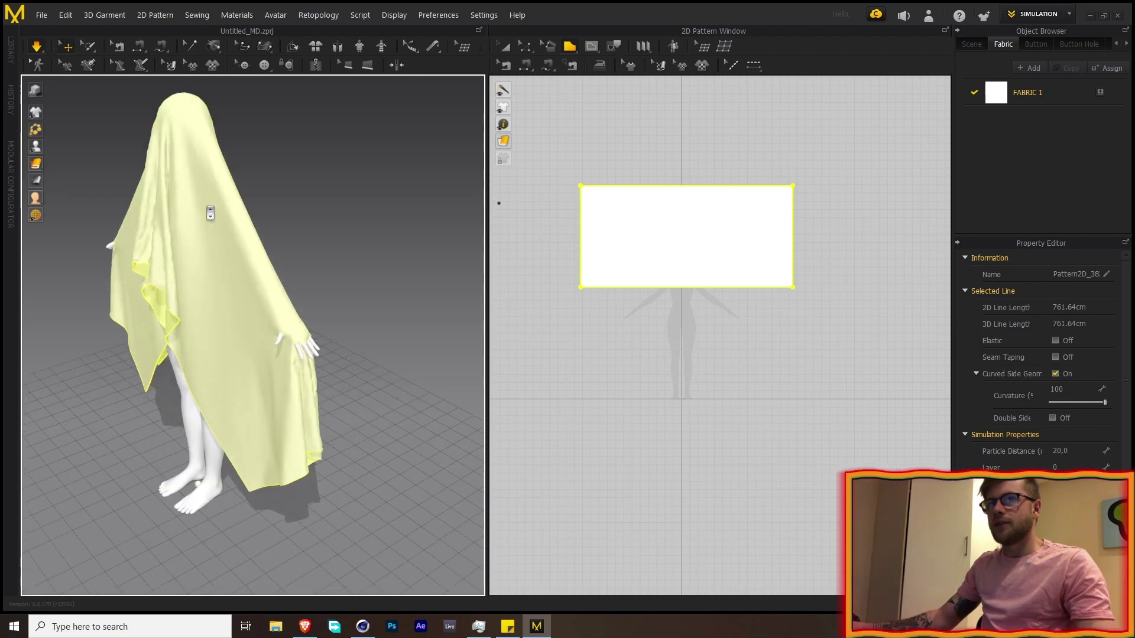
pyautogui.moveTo(196, 170); pyautogui.dragTo(200, 185, button='right')
pyautogui.moveTo(297, 314)
pyautogui.mouseDown()
pyautogui.moveTo(343, 394)
pyautogui.moveTo(285, 333)
pyautogui.moveTo(282, 411)
pyautogui.moveTo(307, 324)
pyautogui.mouseUp()
pyautogui.click(299, 326)
# Step: Tug the draped cloth to settle its folds over the head and body
pyautogui.moveTo(196, 164); pyautogui.dragTo(165, 87)
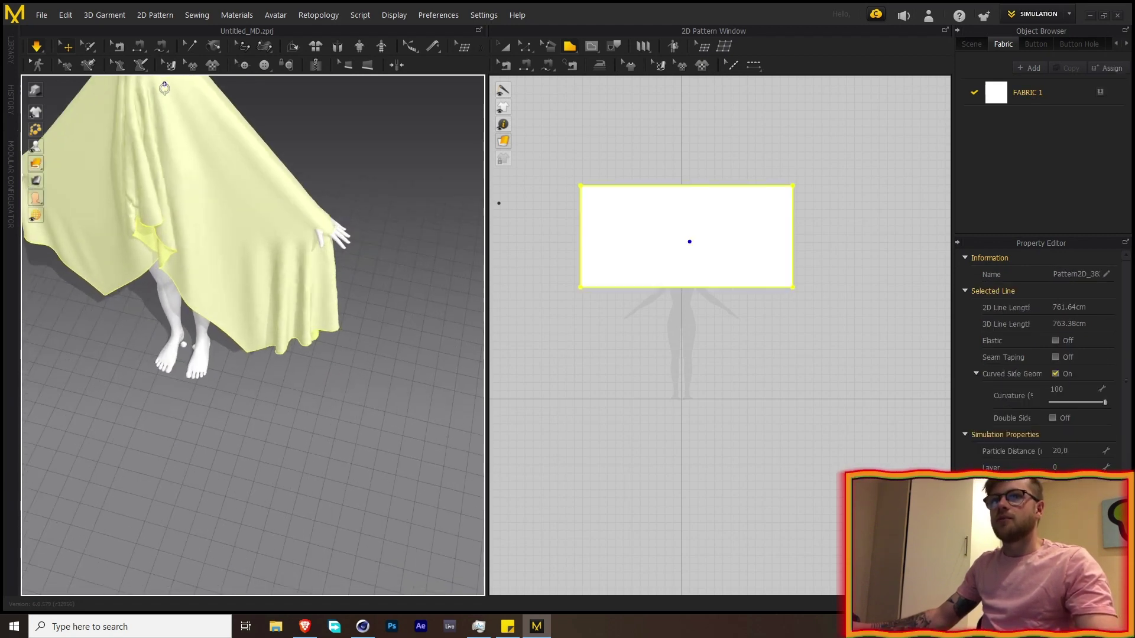
pyautogui.moveTo(170, 114); pyautogui.dragTo(225, 283, button='middle')
pyautogui.rightClick(205, 228)
pyautogui.click(199, 230)
pyautogui.scroll(-2, 202, 231)
pyautogui.scroll(5, 202, 230)
pyautogui.scroll(2, 189, 192)
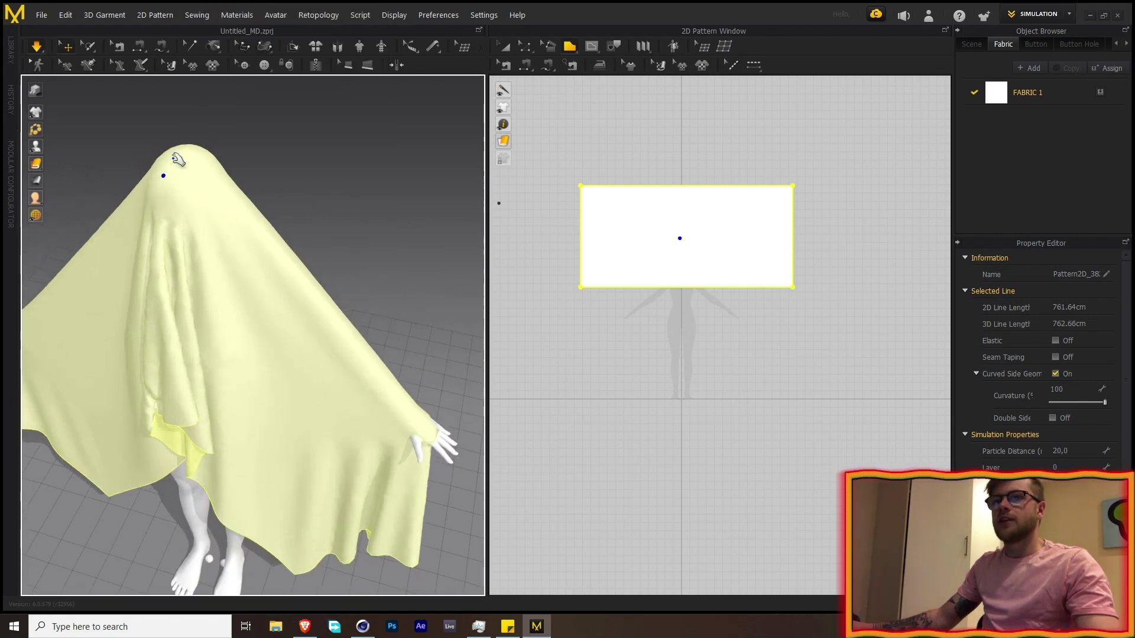
pyautogui.click(87, 65)
# Step: Trace a closed six-point internal line, edges roughly 5.3–7.9 cm, on the cloth over the head
pyautogui.click(157, 175)
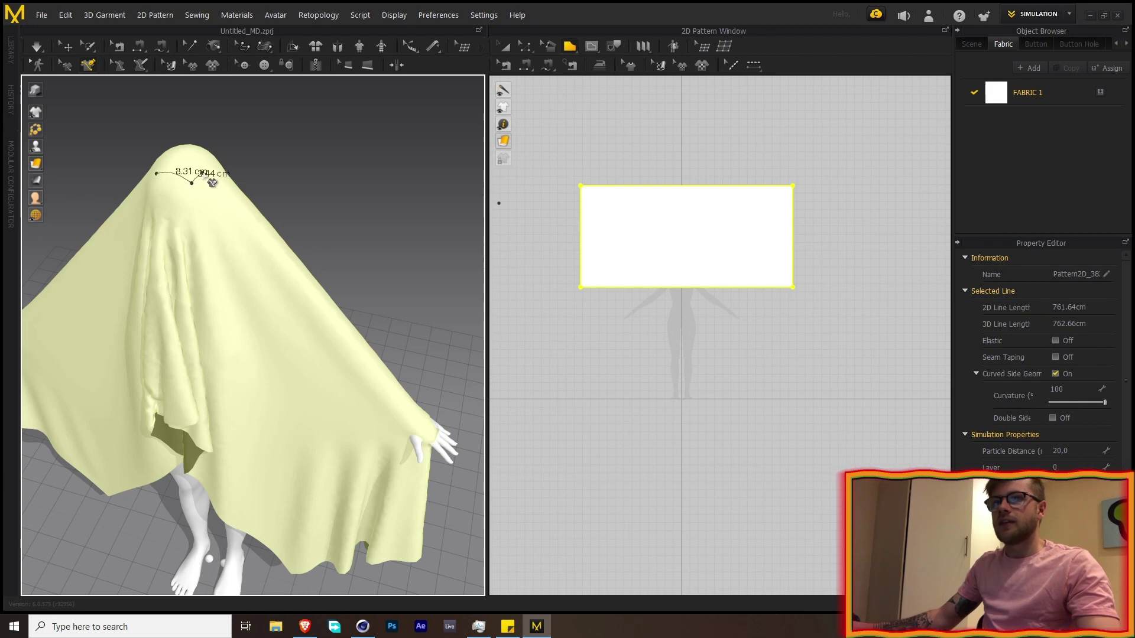
pyautogui.scroll(-3, 171, 179)
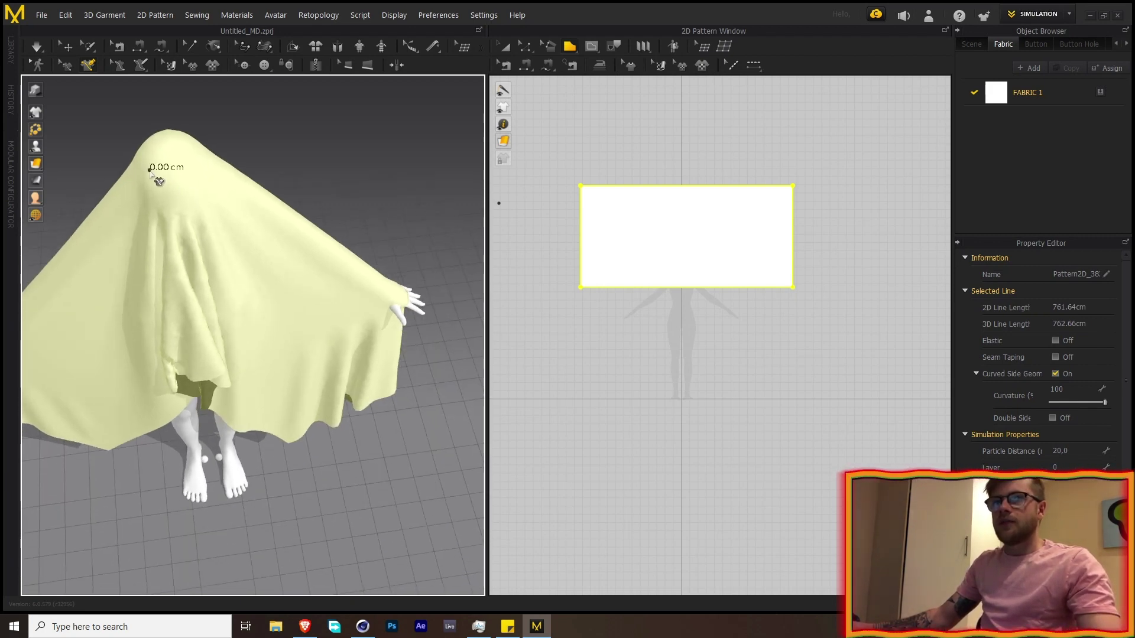
pyautogui.click(172, 182)
pyautogui.click(193, 170)
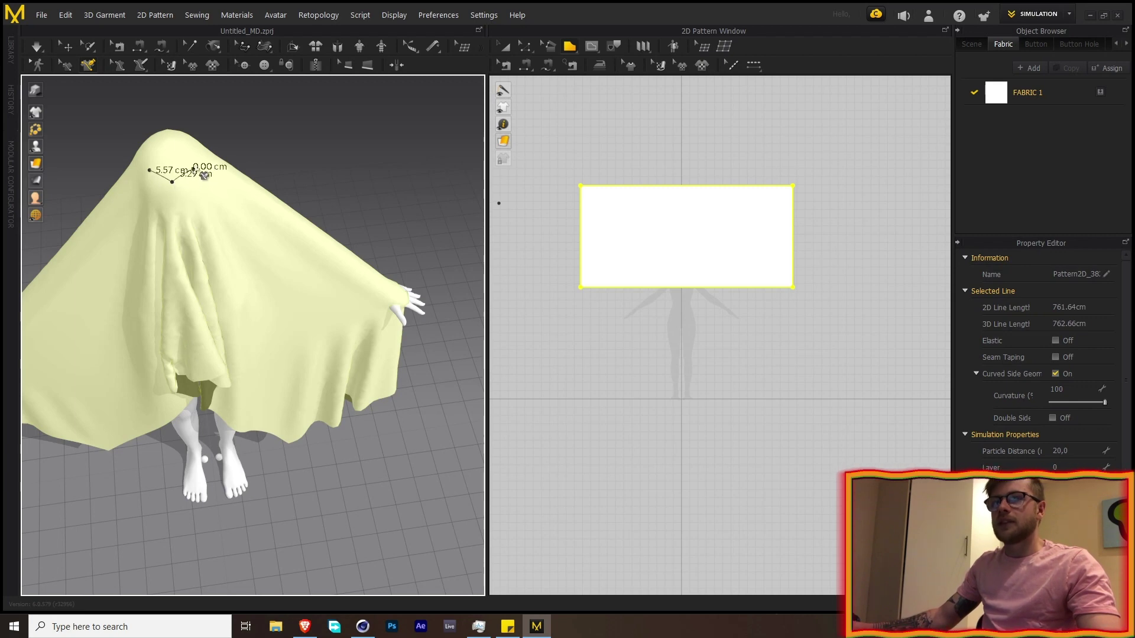
pyautogui.click(193, 145)
pyautogui.moveTo(193, 141); pyautogui.dragTo(207, 223, button='right')
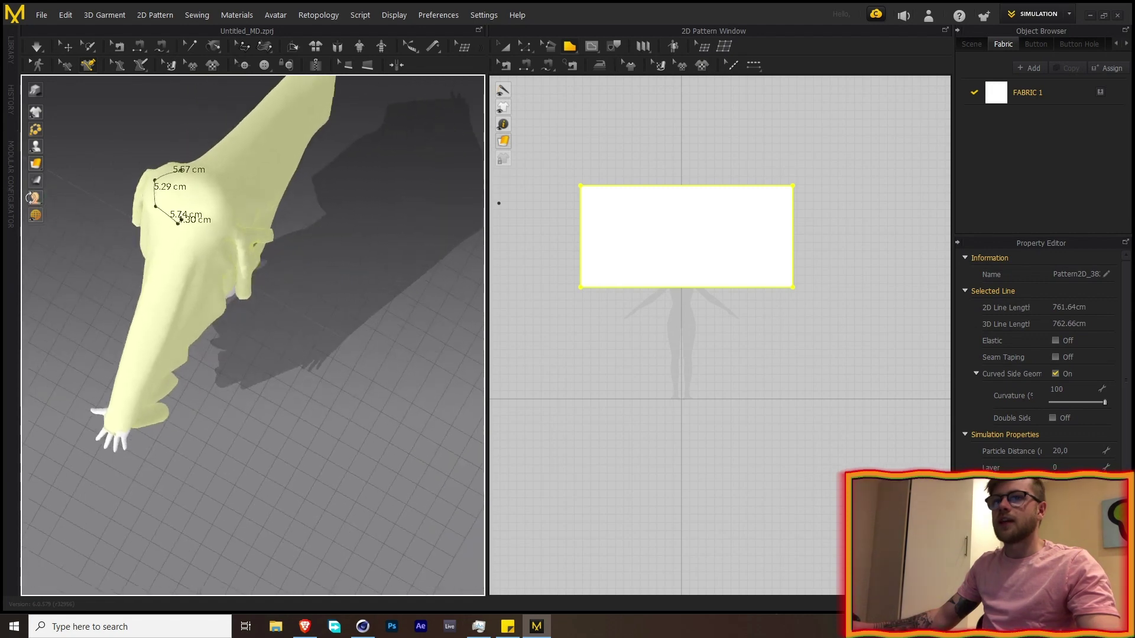
pyautogui.click(215, 216)
pyautogui.click(211, 188)
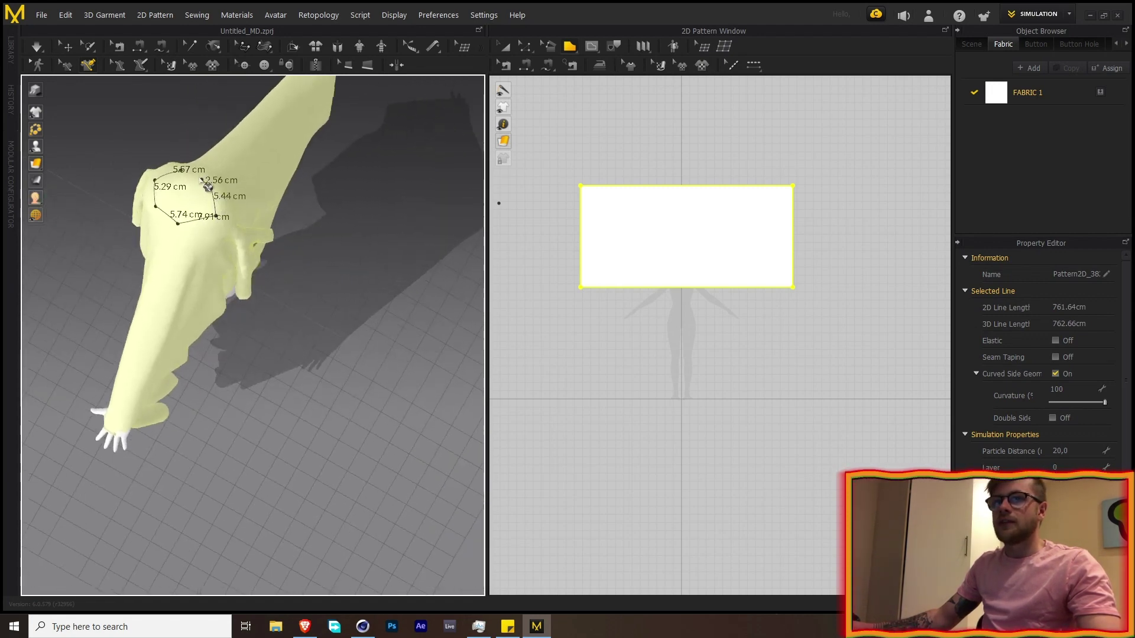
pyautogui.click(182, 172)
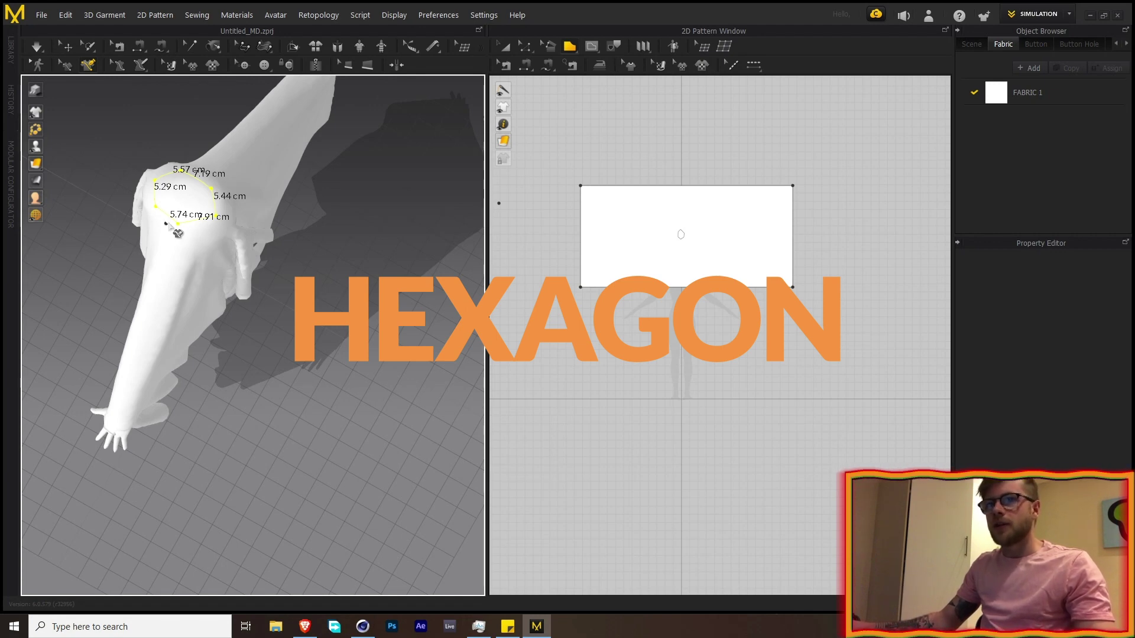
pyautogui.click(67, 65)
# Step: Convert the hexagon line to an internal shape, giving a 30.55 cm outline on the 2D pattern
pyautogui.rightClick(183, 228)
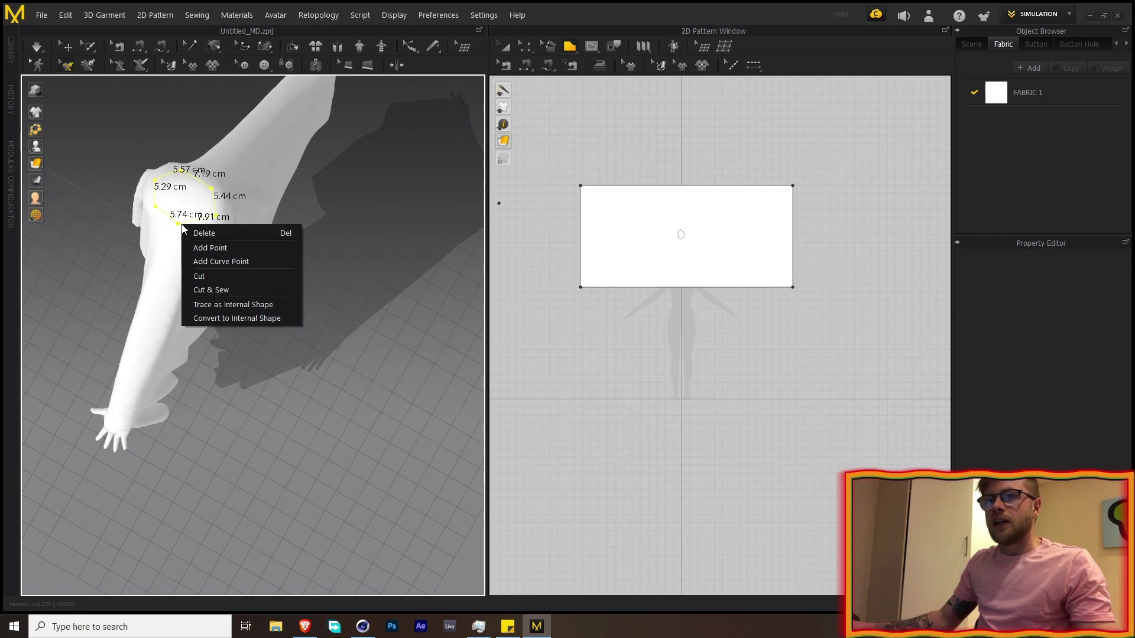
pyautogui.click(90, 65)
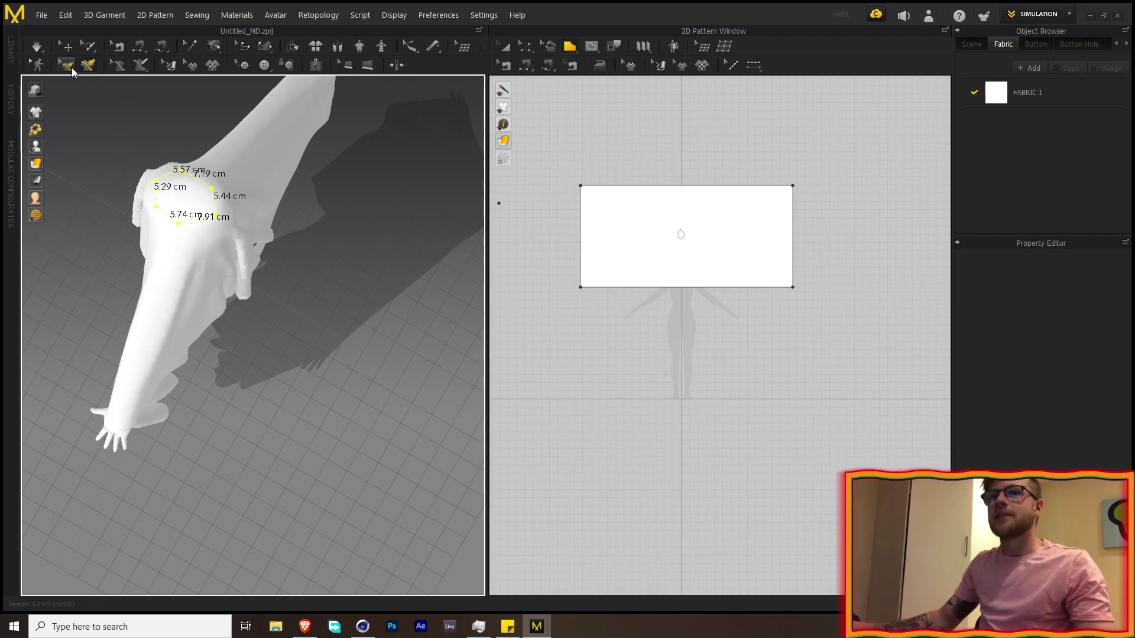
pyautogui.click(68, 67)
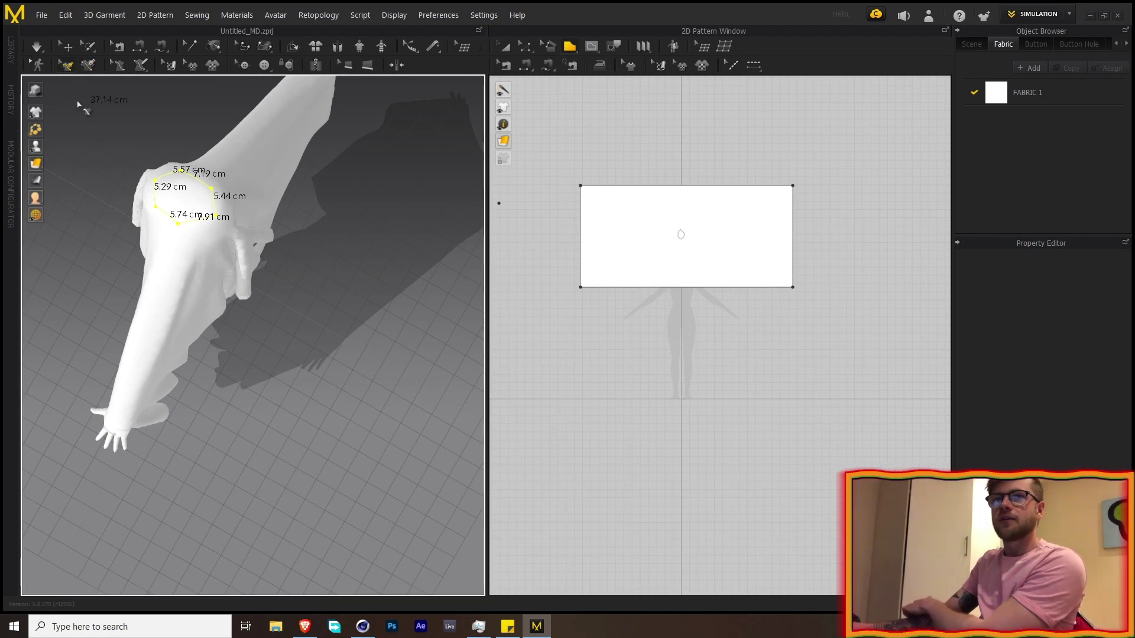
pyautogui.rightClick(184, 223)
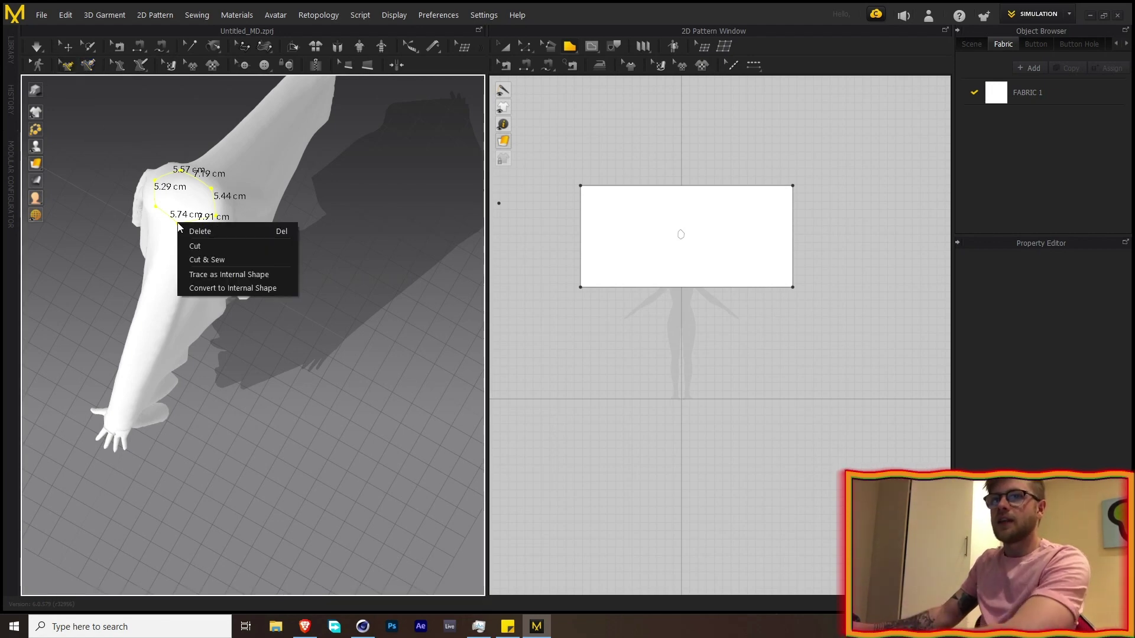
pyautogui.click(208, 288)
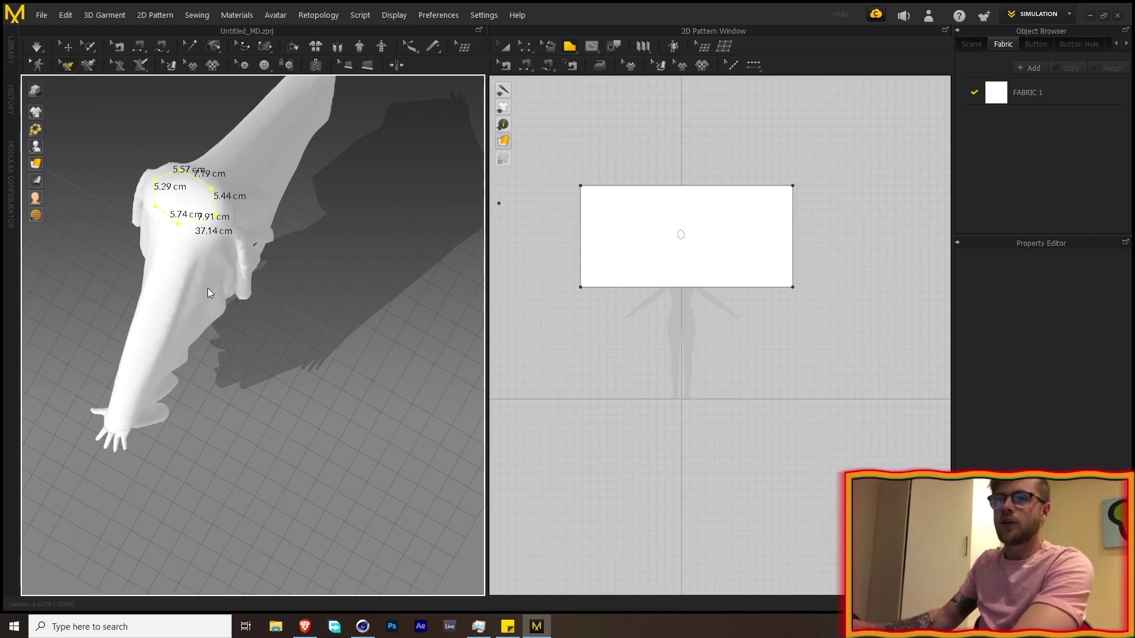
pyautogui.scroll(-3, 685, 247)
pyautogui.scroll(5, 685, 247)
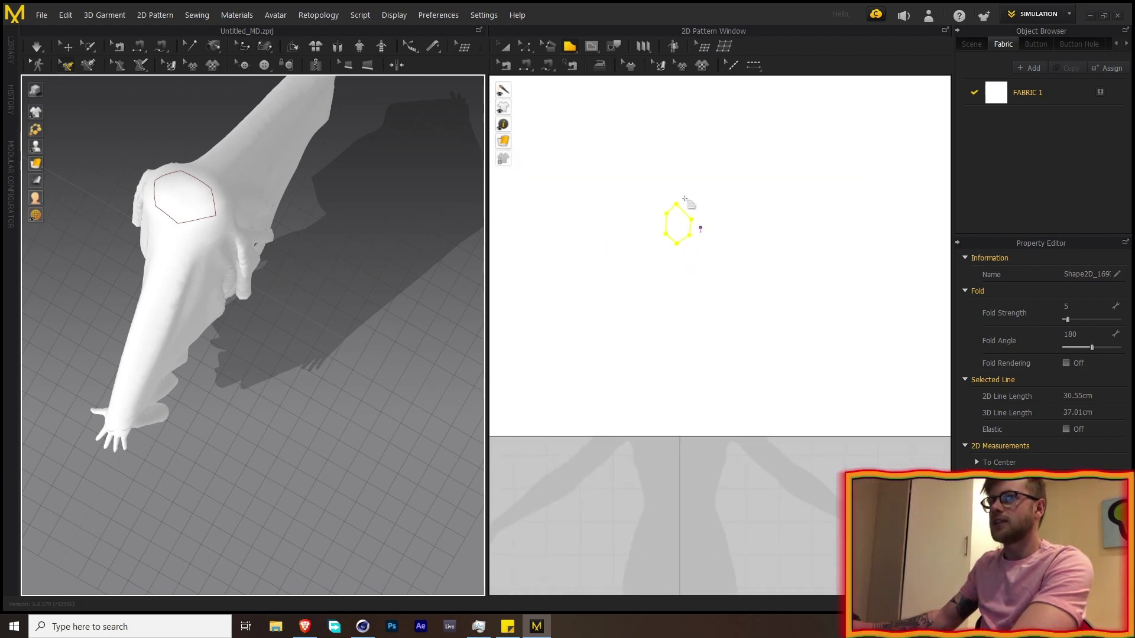
# Step: Convert the hexagon internal shape into a hole in the cloth
pyautogui.press('a')
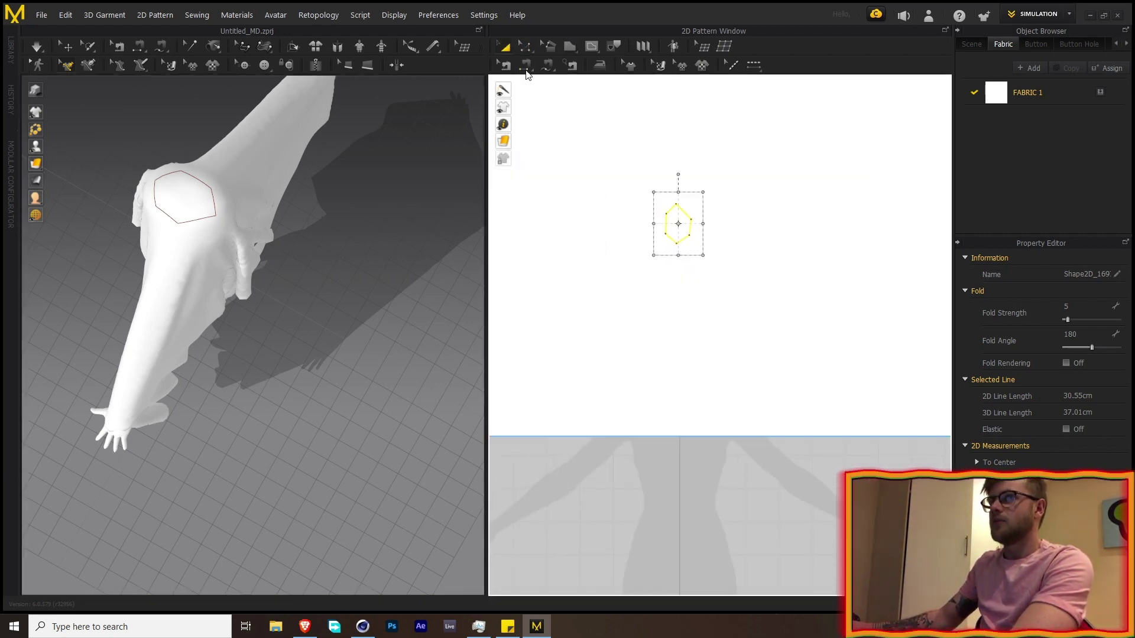
pyautogui.rightClick(687, 241)
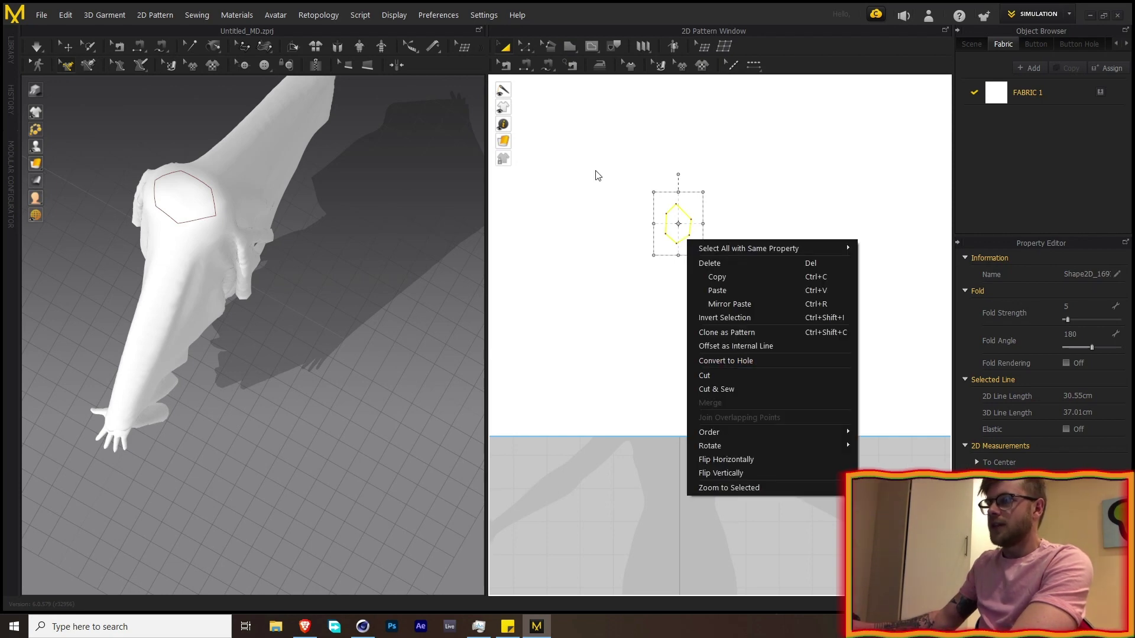
pyautogui.click(507, 52)
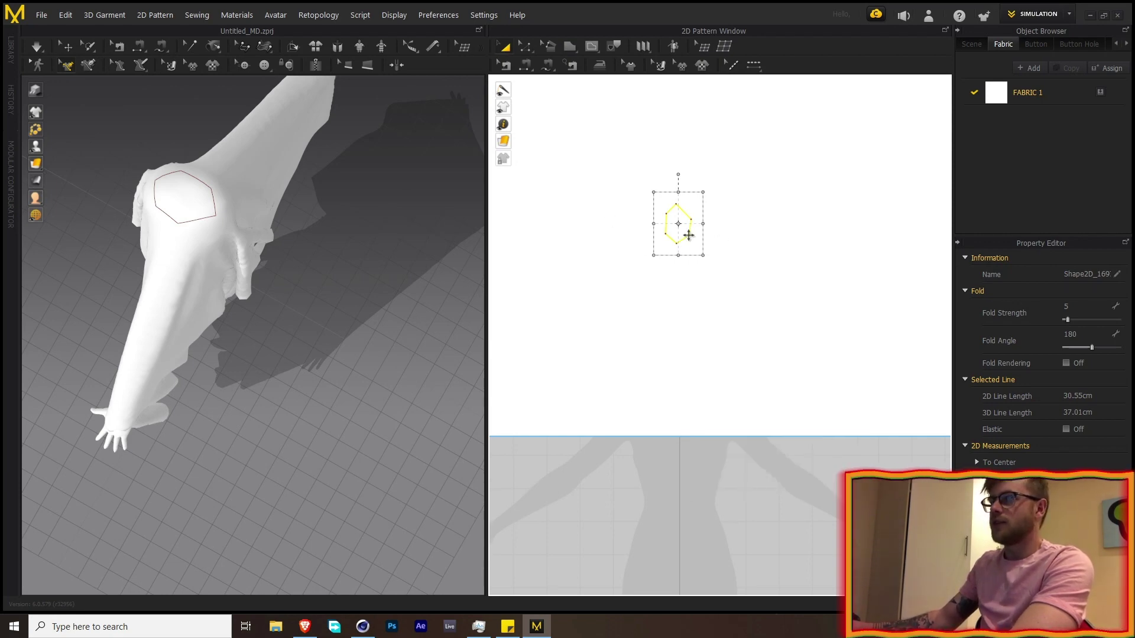
pyautogui.rightClick(682, 229)
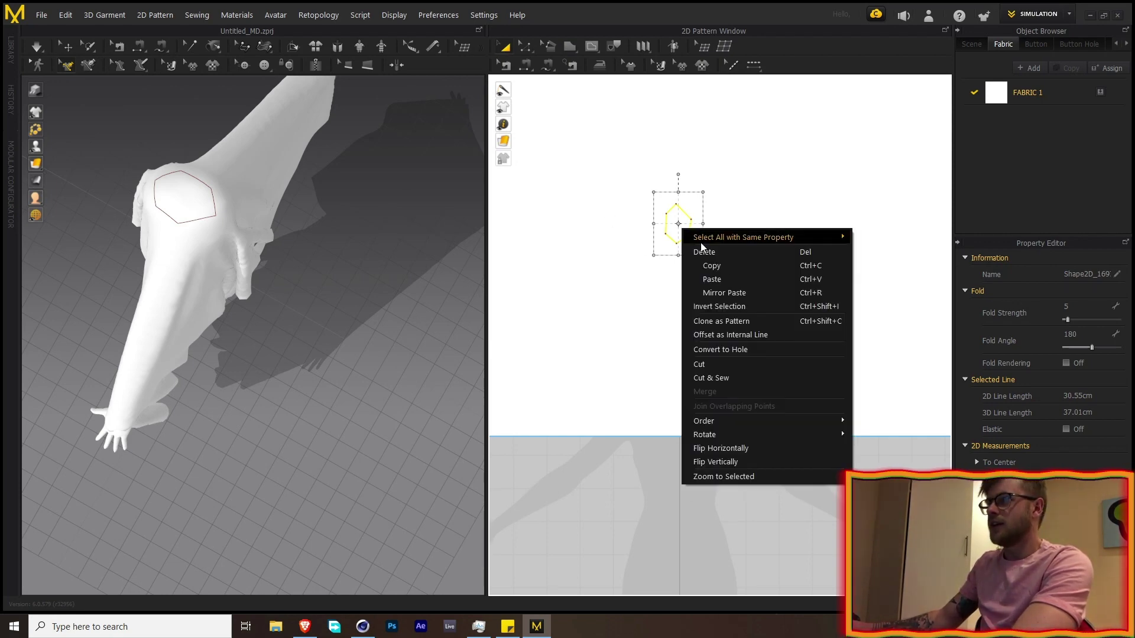
pyautogui.click(732, 350)
# Step: Simulate the cape so the avatar's head pokes through the hole, poncho-style
pyautogui.moveTo(194, 210); pyautogui.dragTo(313, 148, button='right')
pyautogui.click(36, 52)
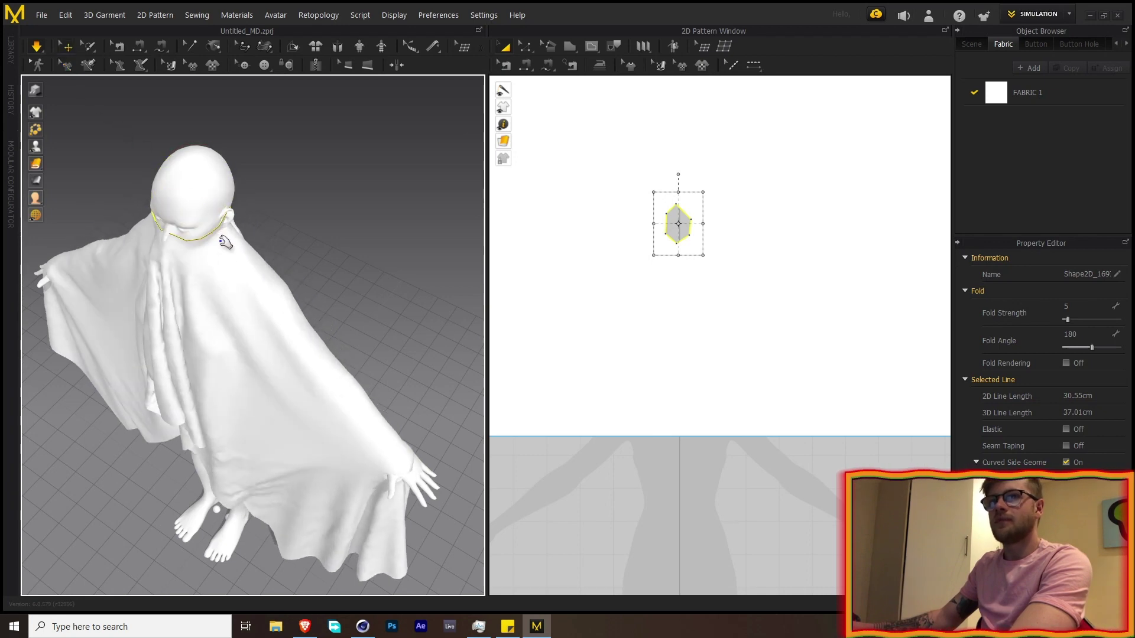
pyautogui.moveTo(225, 252); pyautogui.dragTo(158, 249, button='right')
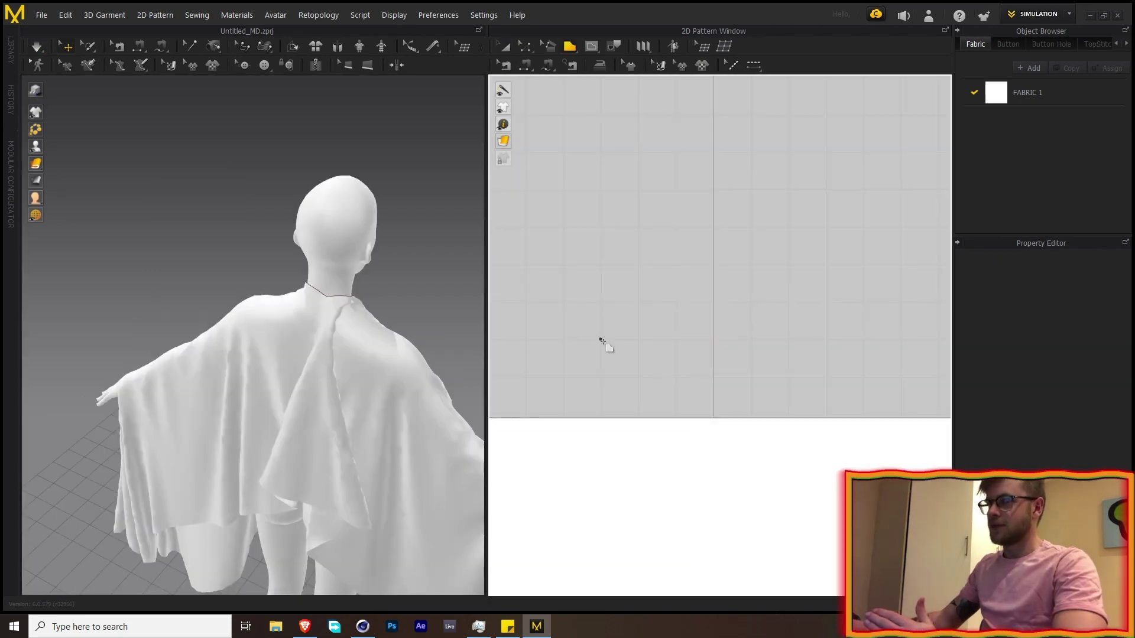
# Step: Draw a new pattern about 31.55 tall beside the poncho, bending its slanted top-left edge into a curve
pyautogui.click(601, 339)
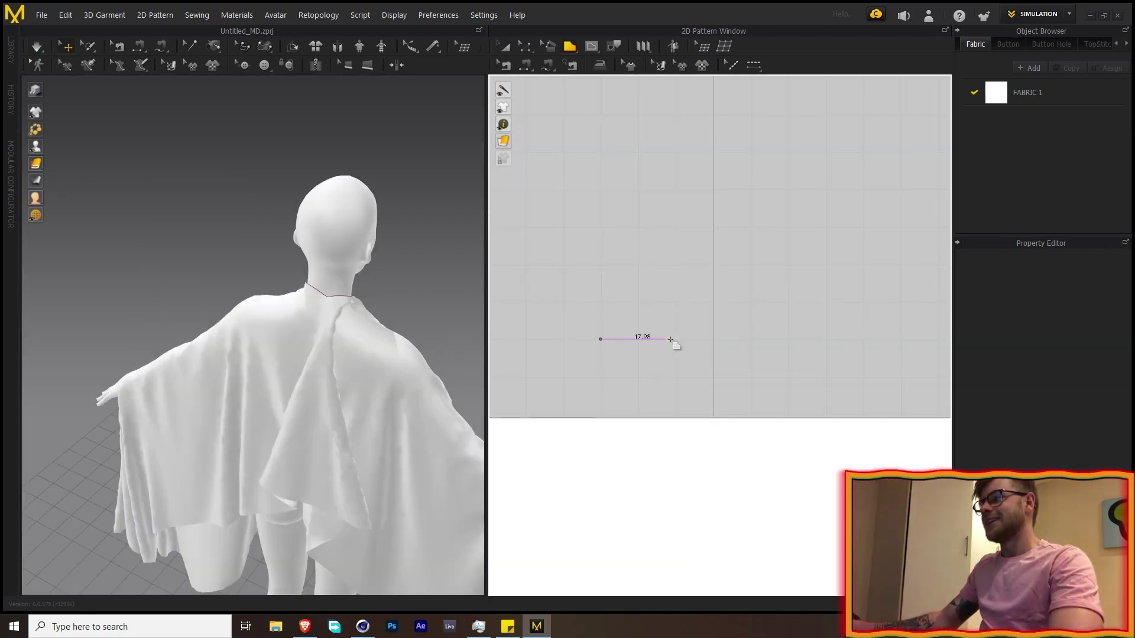
pyautogui.click(675, 339)
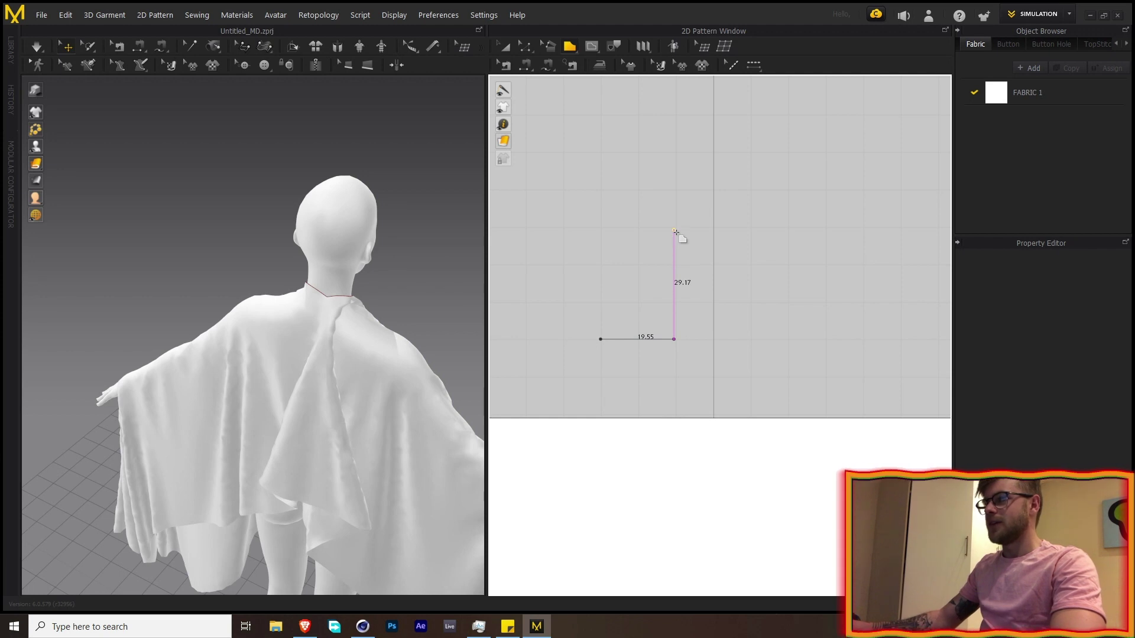
pyautogui.press('Escape')
pyautogui.scroll(-4, 602, 340)
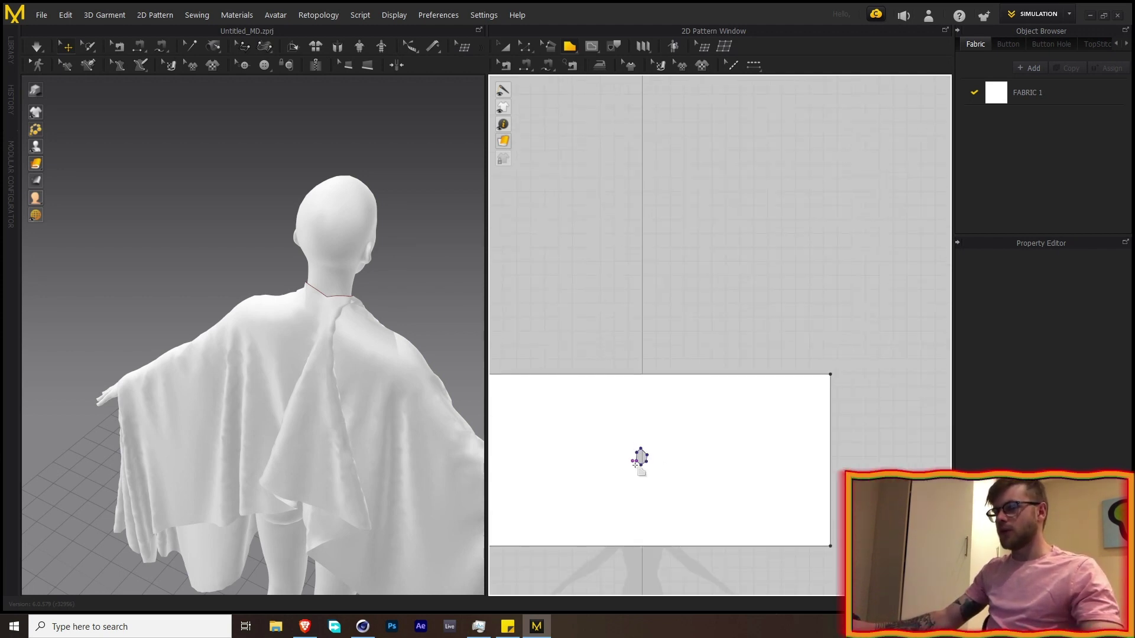
pyautogui.scroll(3, 637, 464)
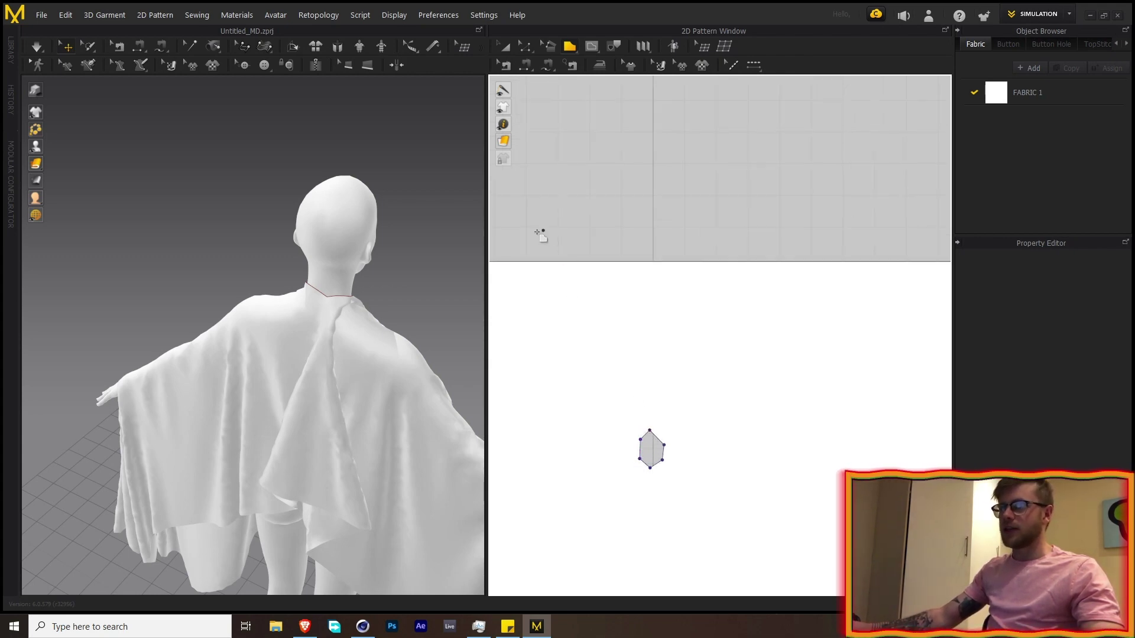
pyautogui.click(590, 227)
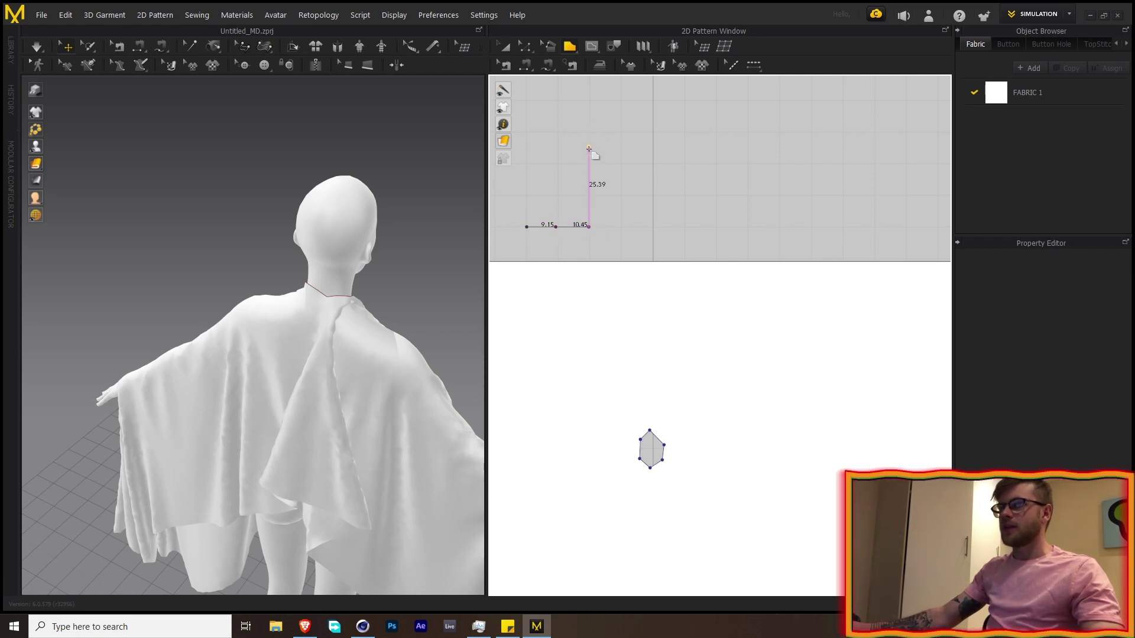
pyautogui.click(527, 193)
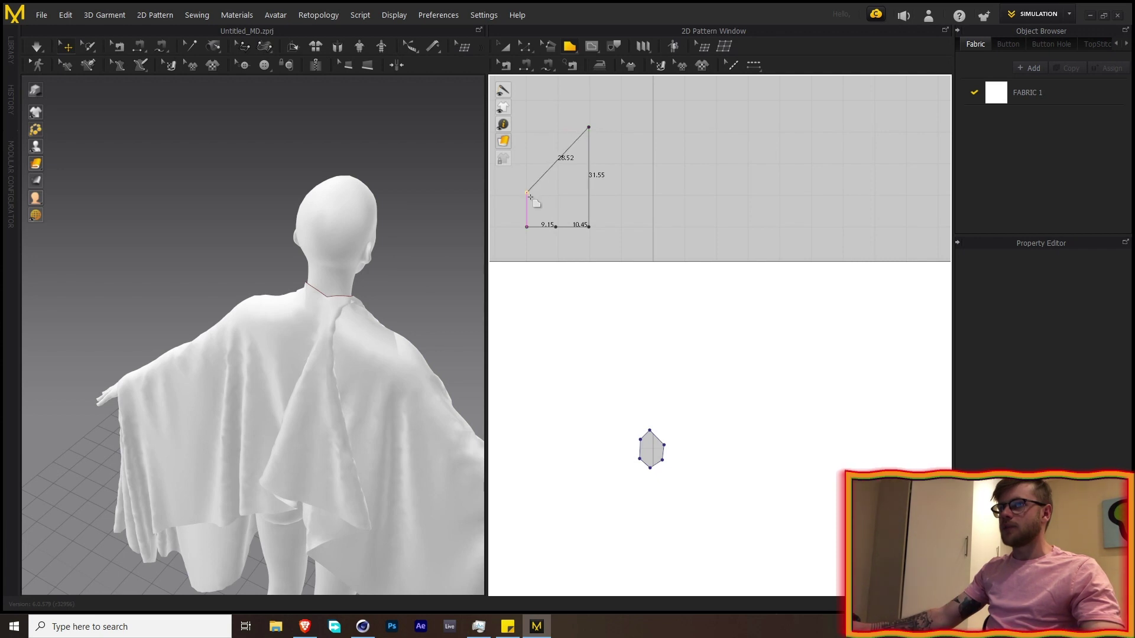
pyautogui.moveTo(528, 204); pyautogui.dragTo(526, 242)
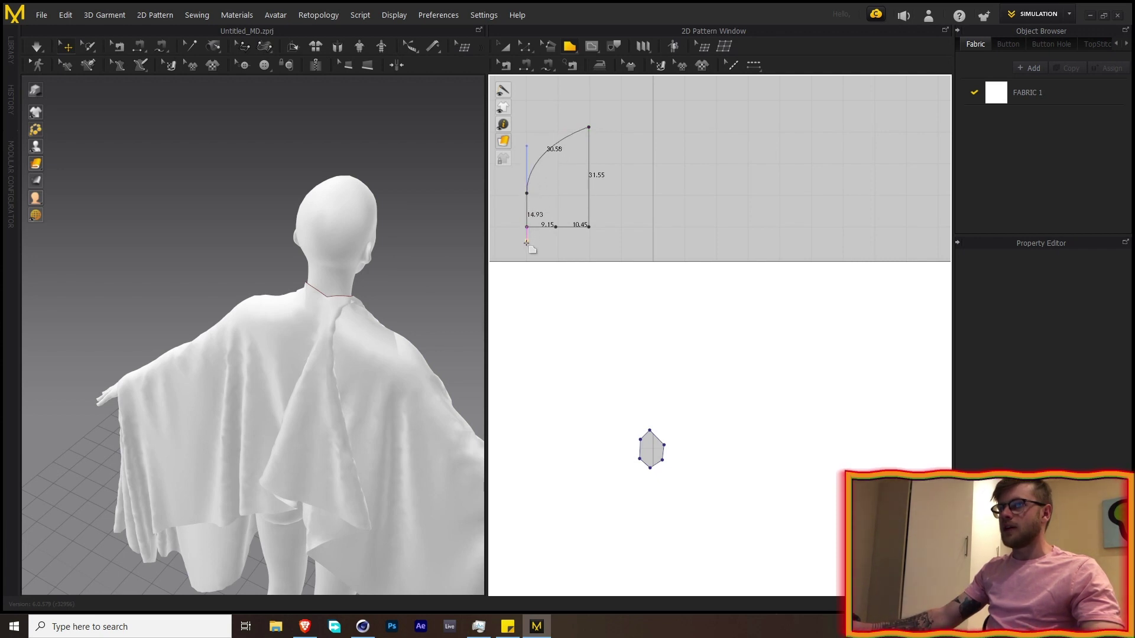
pyautogui.click(527, 227)
pyautogui.click(504, 46)
# Step: Create a Symmetric Pattern copy of the curved piece and place it to the right
pyautogui.rightClick(566, 174)
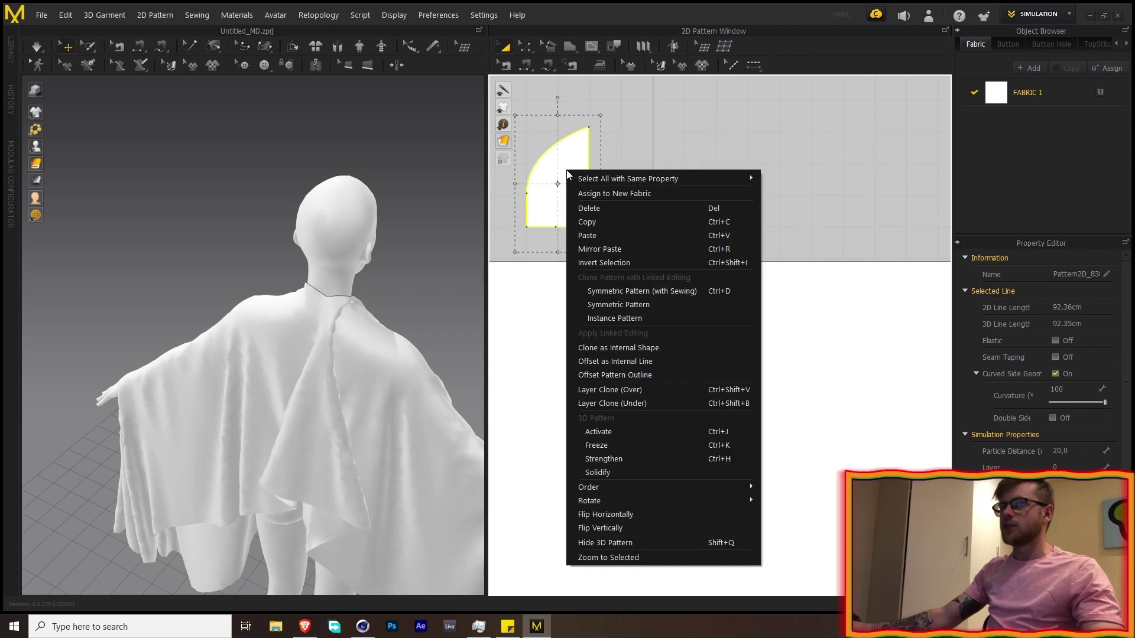
pyautogui.click(617, 304)
pyautogui.click(699, 185)
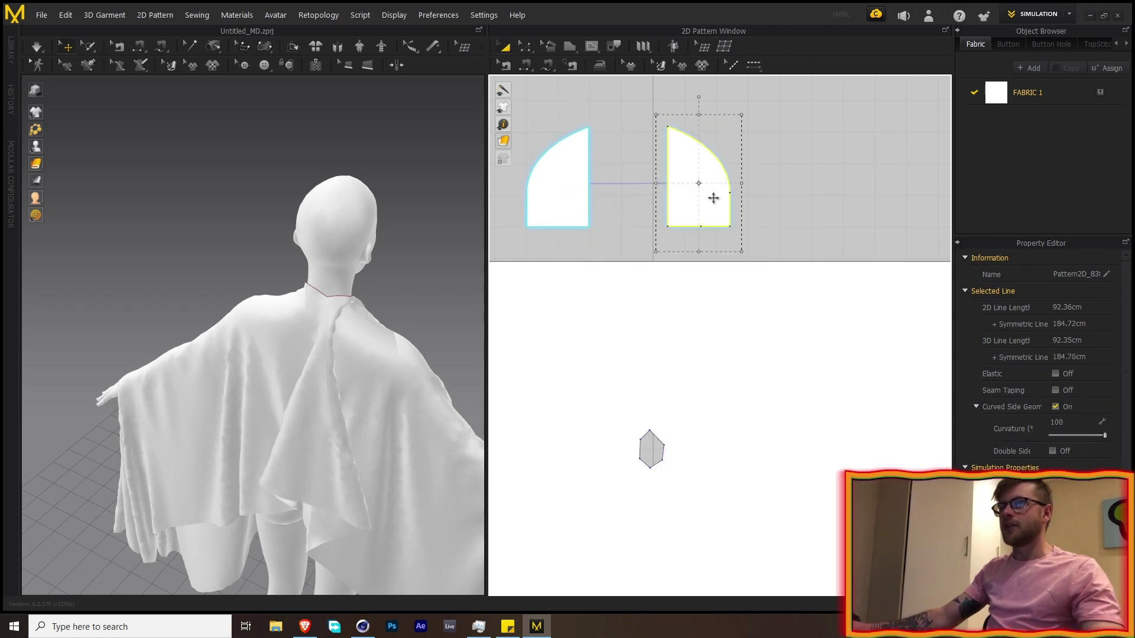
pyautogui.scroll(2, 318, 201)
pyautogui.scroll(-10, 319, 197)
# Step: Select both curved pieces in 3D and move them down beside the avatar's head
pyautogui.click(347, 118)
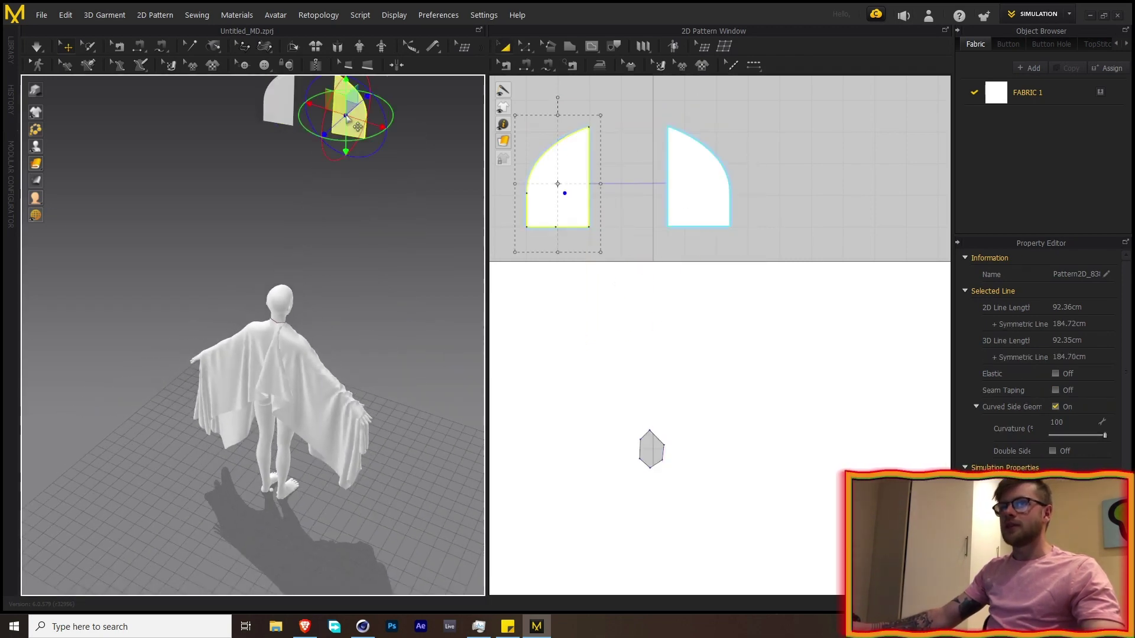
pyautogui.keyDown('shift'); pyautogui.click(287, 126); pyautogui.keyUp('shift')
pyautogui.moveTo(287, 126); pyautogui.dragTo(165, 290, button='right')
pyautogui.moveTo(152, 279); pyautogui.dragTo(234, 322)
pyautogui.moveTo(242, 328); pyautogui.dragTo(381, 313, button='right')
pyautogui.scroll(-3, 132, 305)
pyautogui.scroll(8, 132, 304)
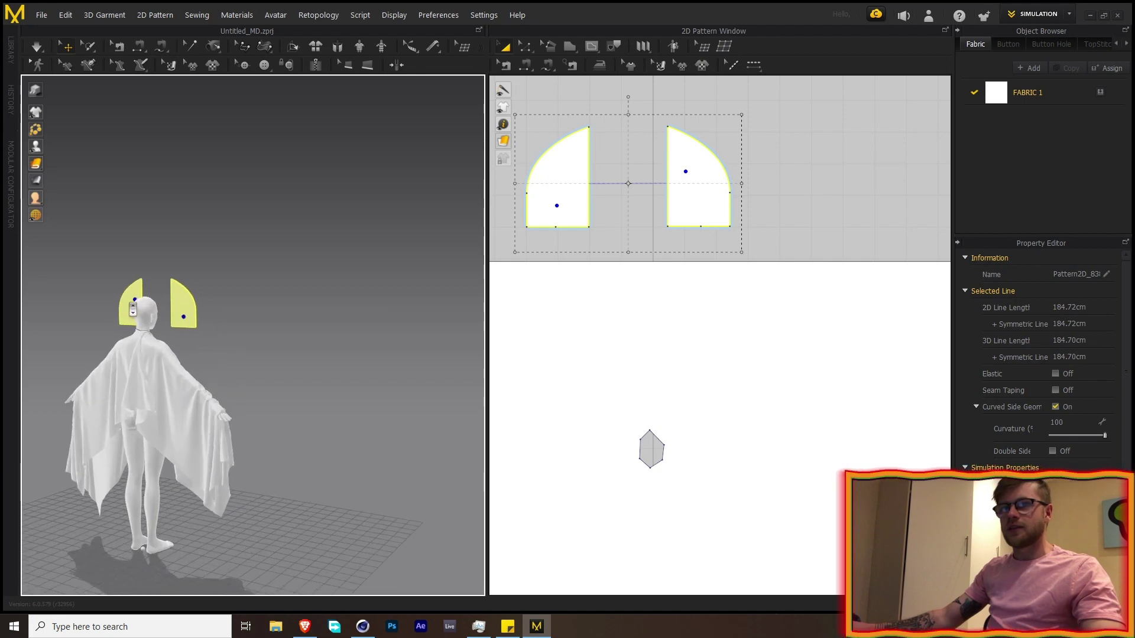
pyautogui.scroll(-5, 119, 317)
# Step: Lower both pieces around the head, then turn the left piece edge-on and slide it toward the head
pyautogui.moveTo(546, 354); pyautogui.dragTo(578, 348, button='middle')
pyautogui.moveTo(338, 304); pyautogui.dragTo(312, 323)
pyautogui.click(301, 387)
pyautogui.click(316, 329)
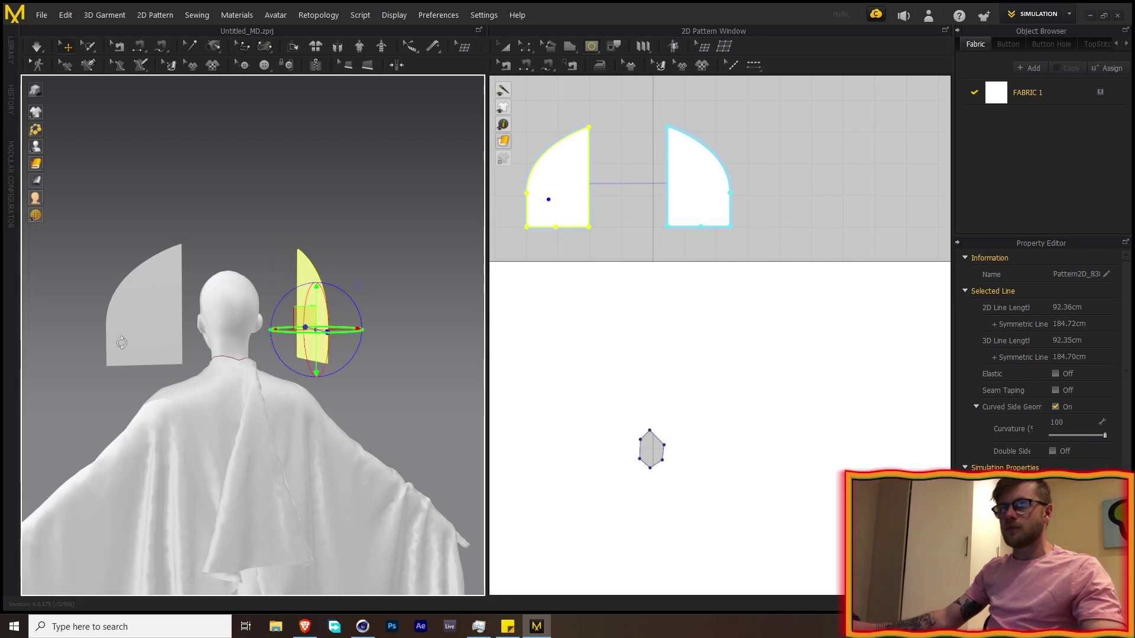
pyautogui.click(153, 338)
pyautogui.moveTo(147, 330); pyautogui.dragTo(362, 318)
pyautogui.moveTo(168, 334); pyautogui.dragTo(234, 332)
# Step: Rotate the right curved piece edge-on and move it alongside the head
pyautogui.moveTo(233, 332); pyautogui.dragTo(225, 335, button='right')
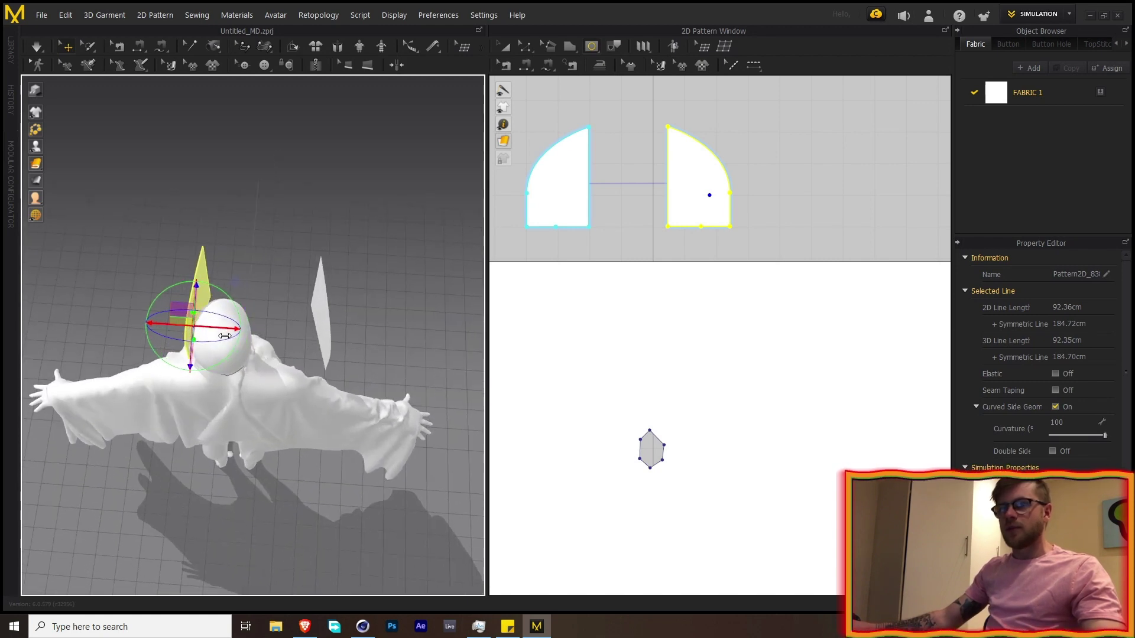
pyautogui.click(325, 331)
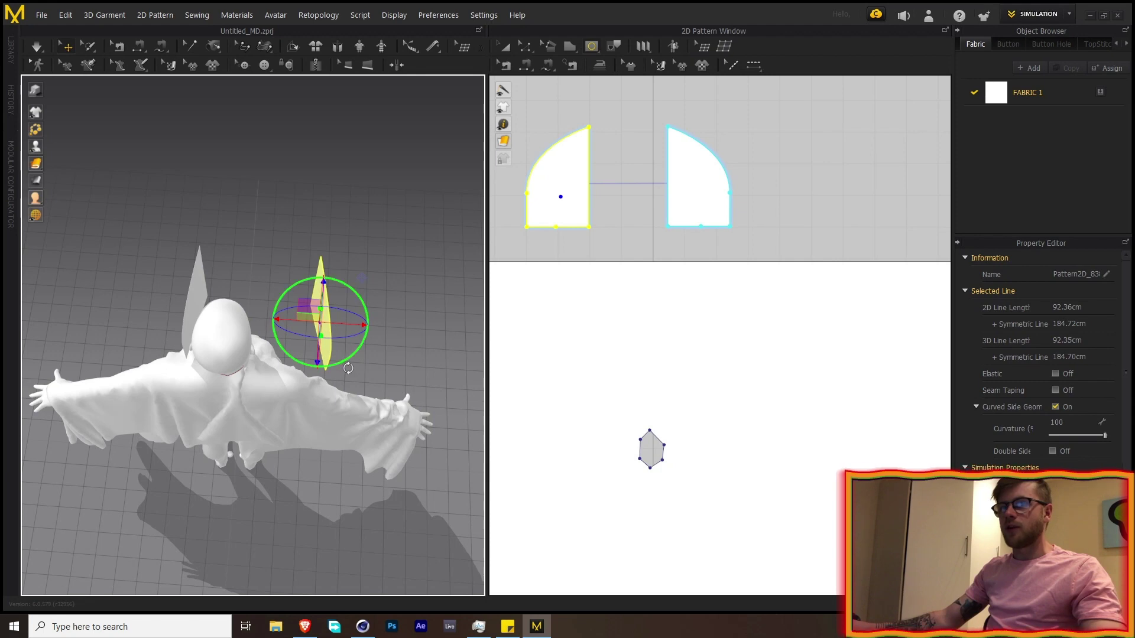
pyautogui.moveTo(348, 368); pyautogui.dragTo(338, 372)
pyautogui.moveTo(351, 326); pyautogui.dragTo(301, 327)
pyautogui.moveTo(270, 329); pyautogui.dragTo(111, 291, button='right')
pyautogui.moveTo(339, 293); pyautogui.dragTo(300, 280)
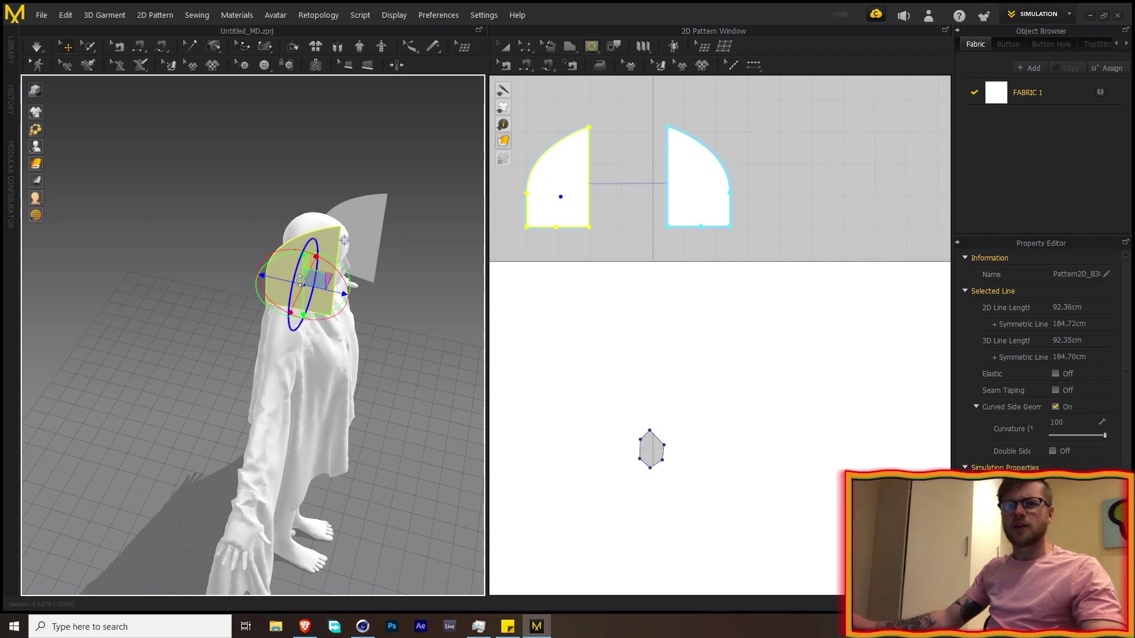
# Step: Shift the front curved piece into place alongside the head
pyautogui.moveTo(300, 280); pyautogui.dragTo(58, 233, button='right')
pyautogui.click(302, 313)
pyautogui.moveTo(337, 323); pyautogui.dragTo(367, 327)
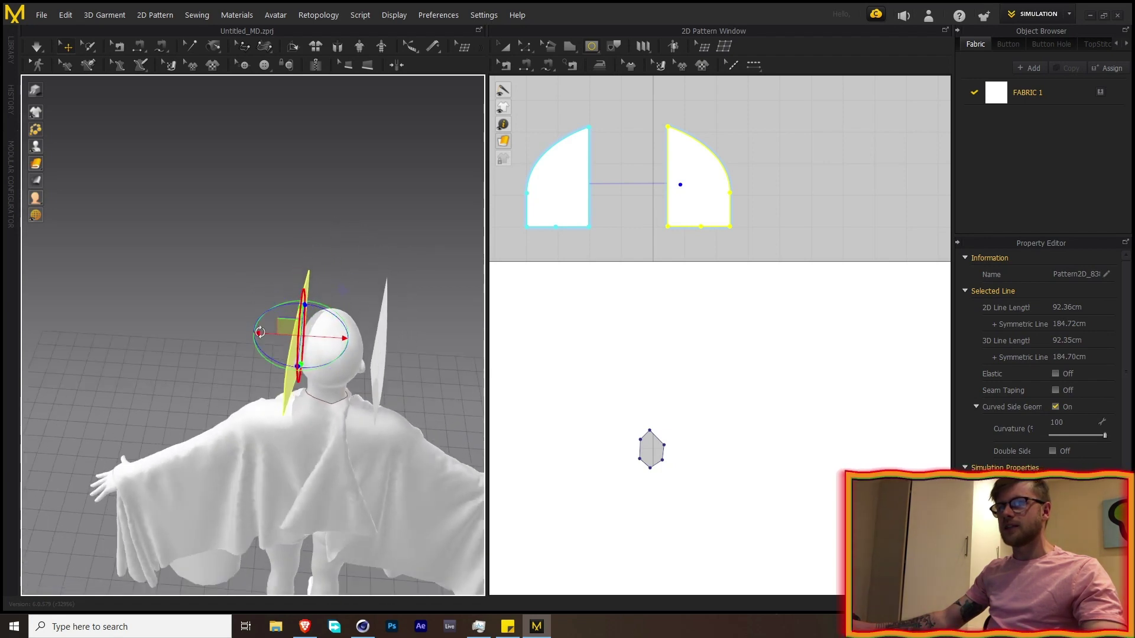
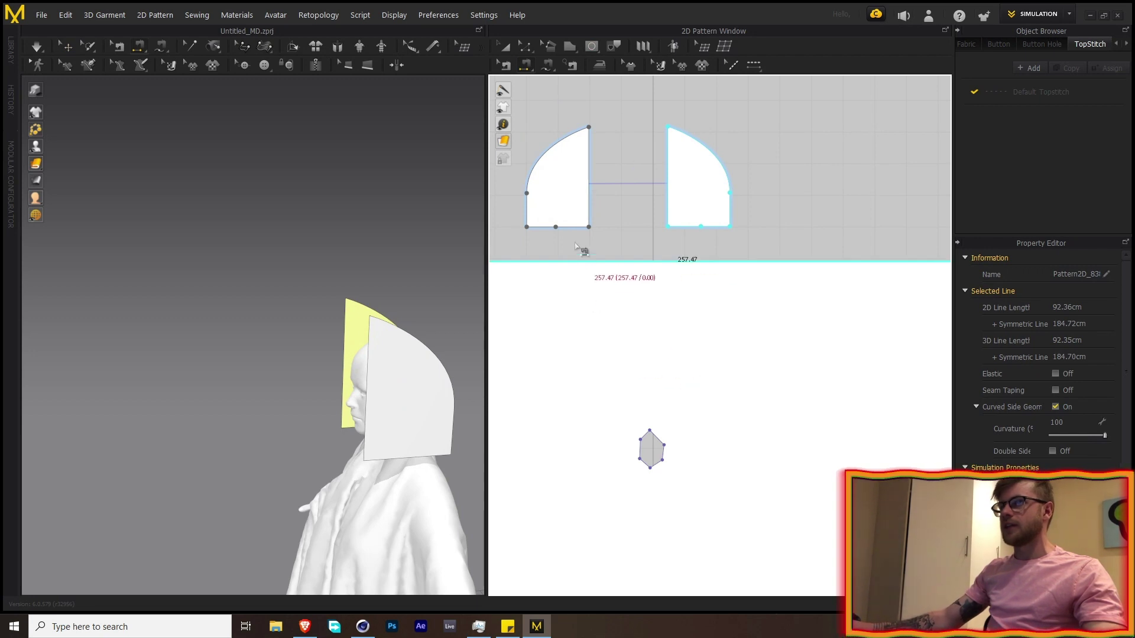
# Step: Turn the 3D view so the hood panels and neck piece face the viewer
pyautogui.moveTo(413, 406); pyautogui.dragTo(482, 400, button='right')
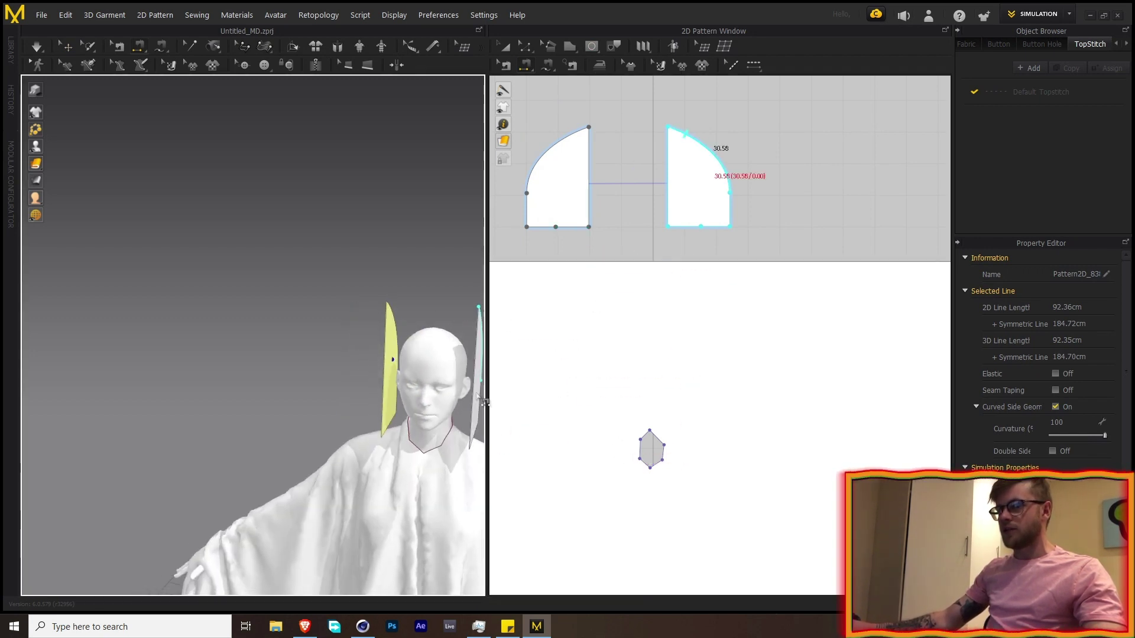
# Step: Sew the left panel's 10.45 bottom segment and the hexagon's 4.15 edge together, undoing a wrong seam
pyautogui.click(646, 455)
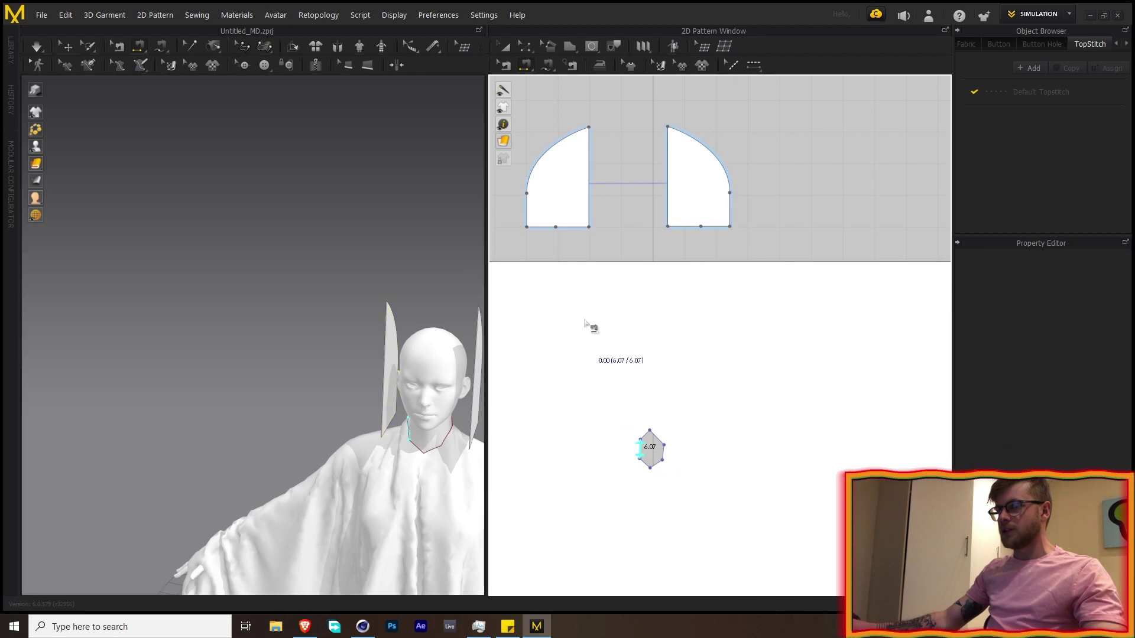
pyautogui.click(568, 232)
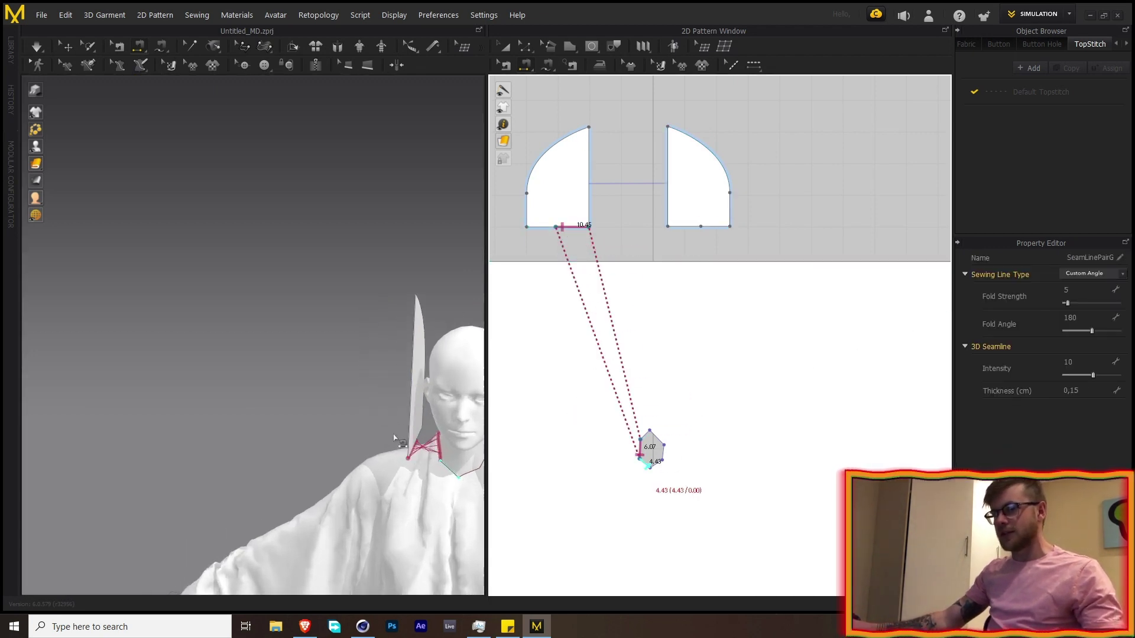
pyautogui.moveTo(414, 441); pyautogui.dragTo(430, 458, button='right')
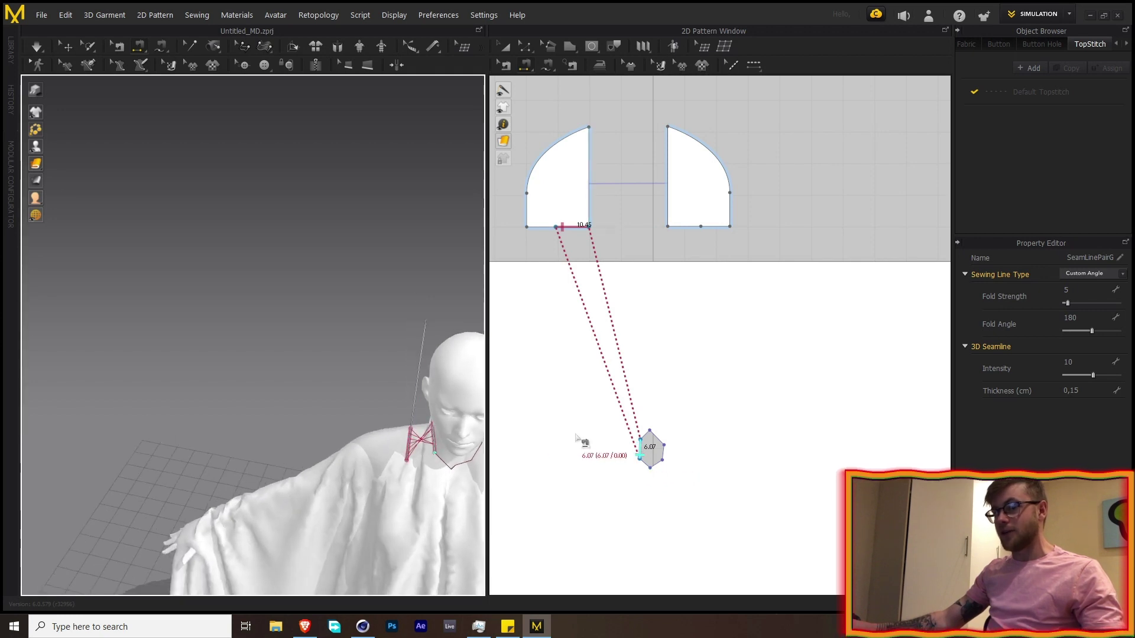
pyautogui.hotkey('ctrl', 'z')
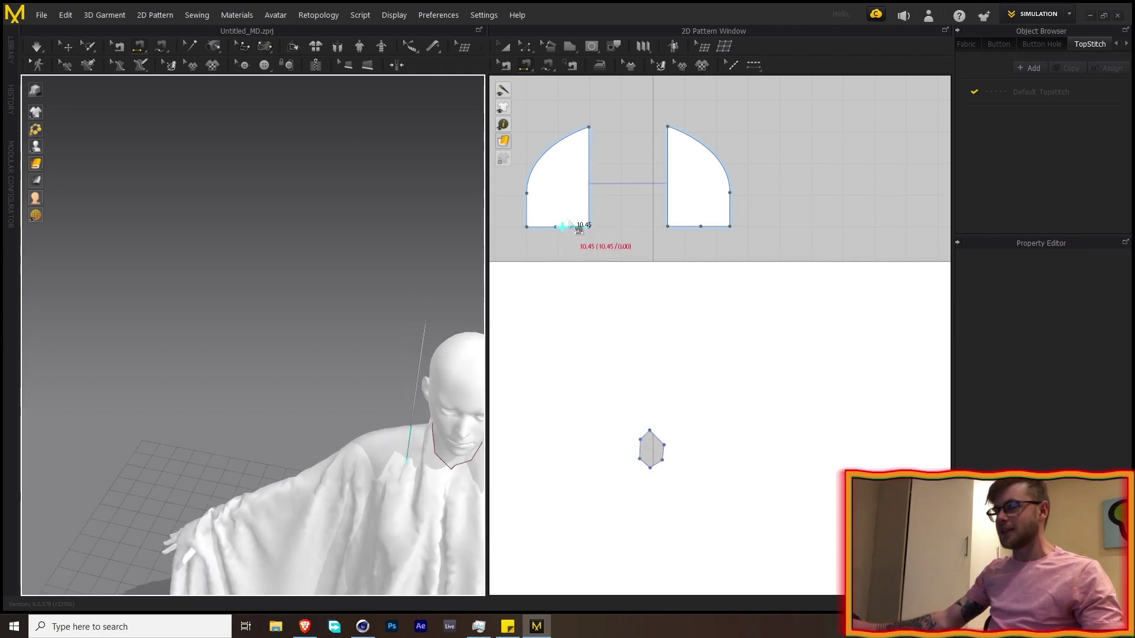
pyautogui.click(562, 227)
pyautogui.click(642, 449)
pyautogui.moveTo(439, 414); pyautogui.dragTo(467, 401, button='right')
pyautogui.click(644, 435)
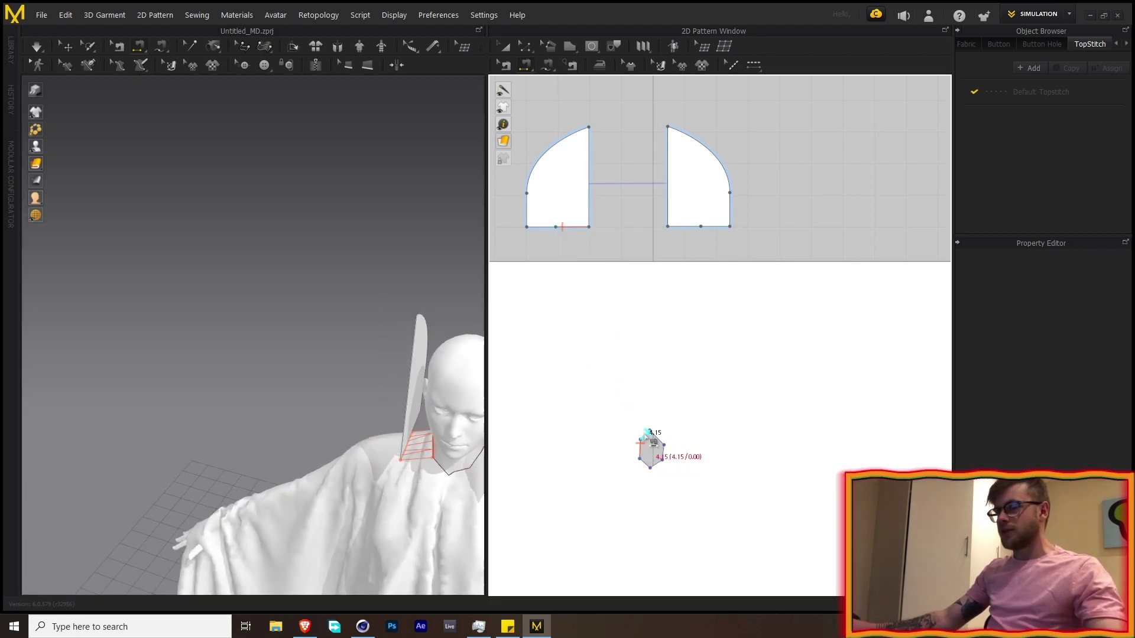
pyautogui.click(536, 231)
# Step: Sew the right panel's 10.45 bottom segment to the neck piece, deleting a misplaced seam
pyautogui.moveTo(474, 382); pyautogui.dragTo(729, 448, button='right')
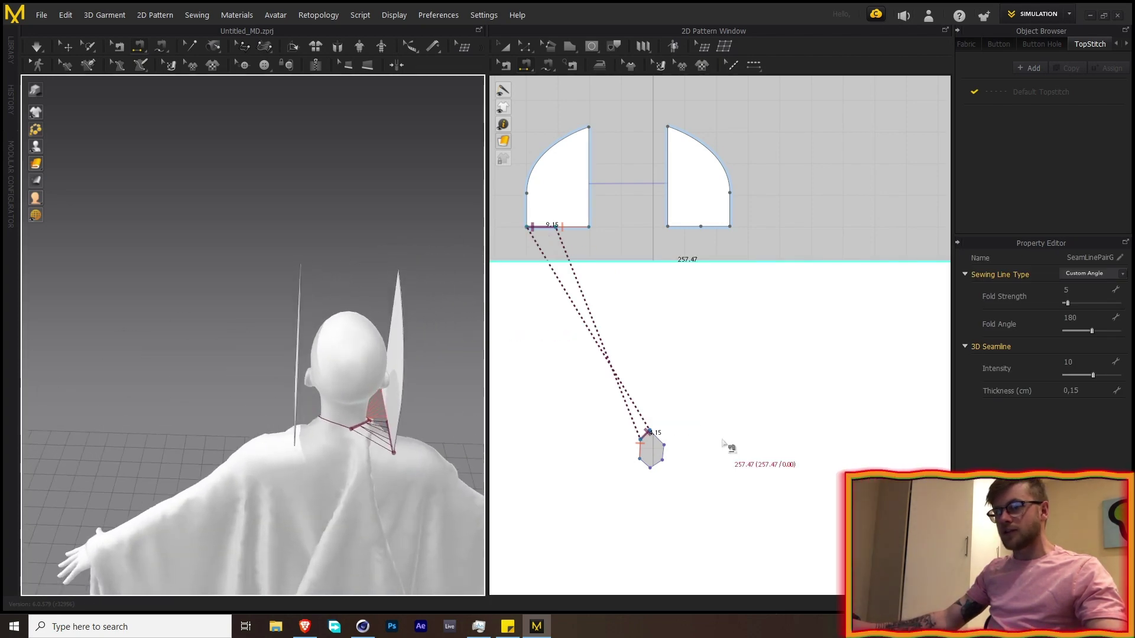
pyautogui.click(684, 227)
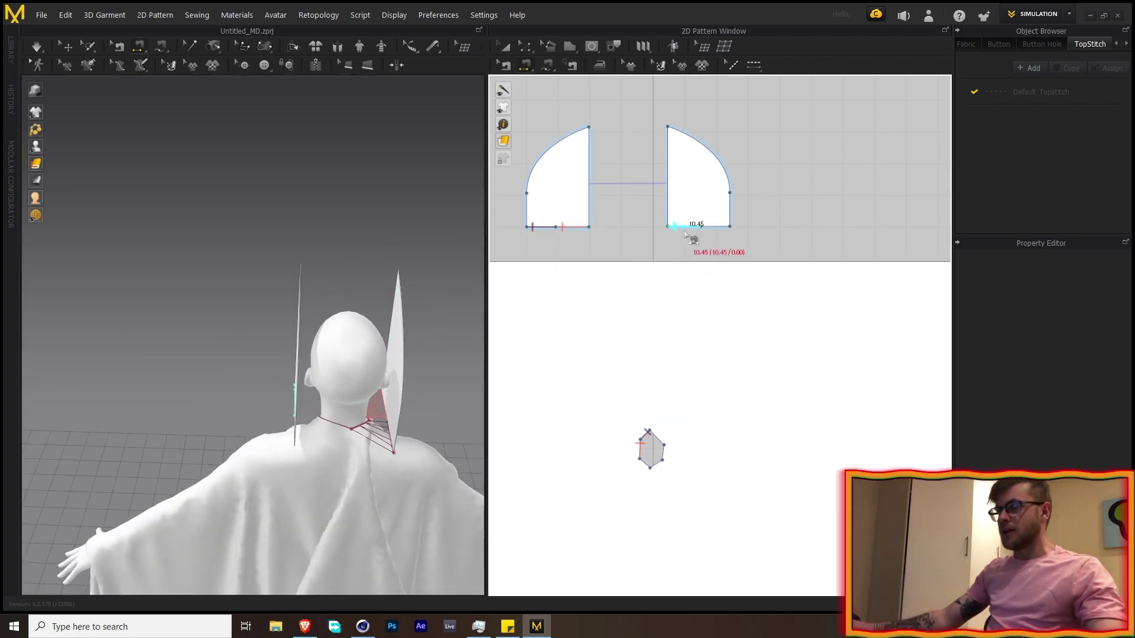
pyautogui.click(670, 447)
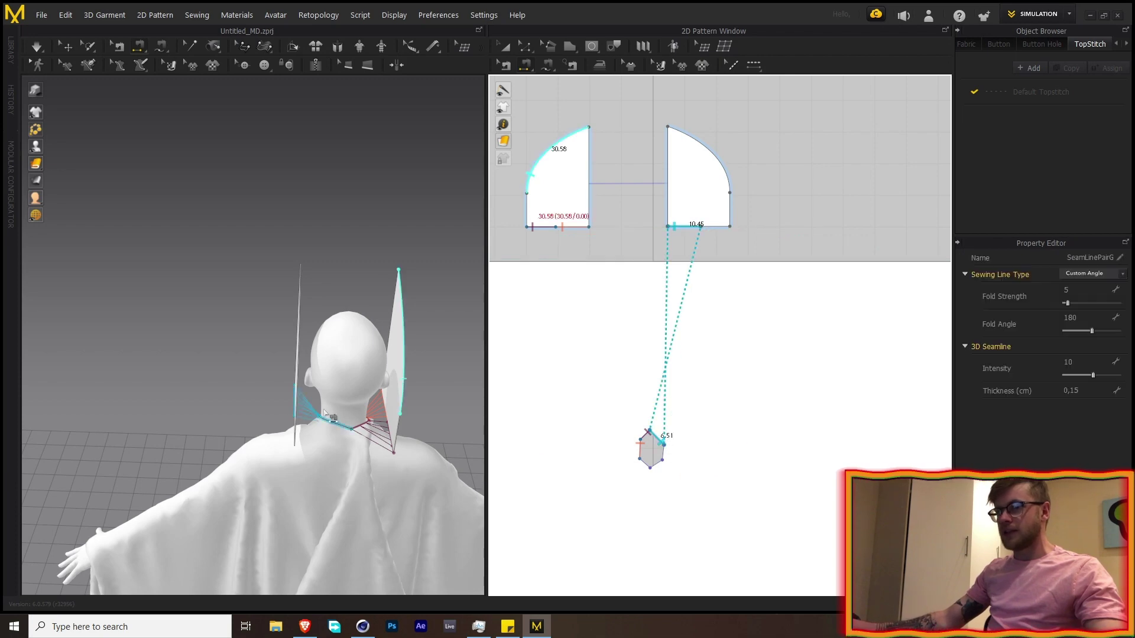
pyautogui.click(722, 226)
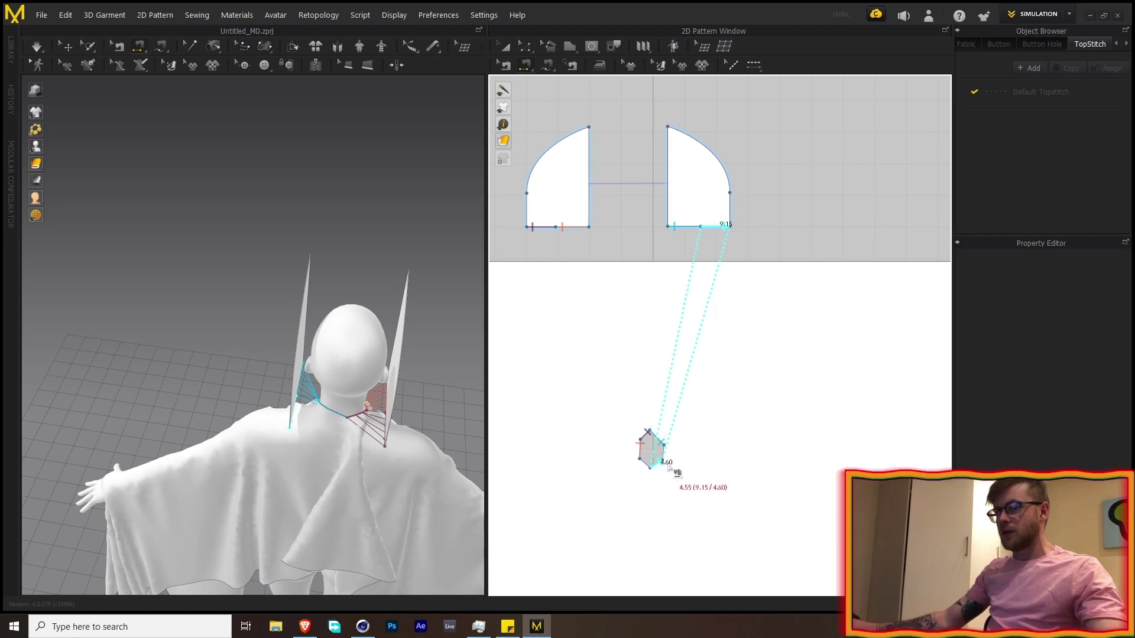
pyautogui.click(664, 453)
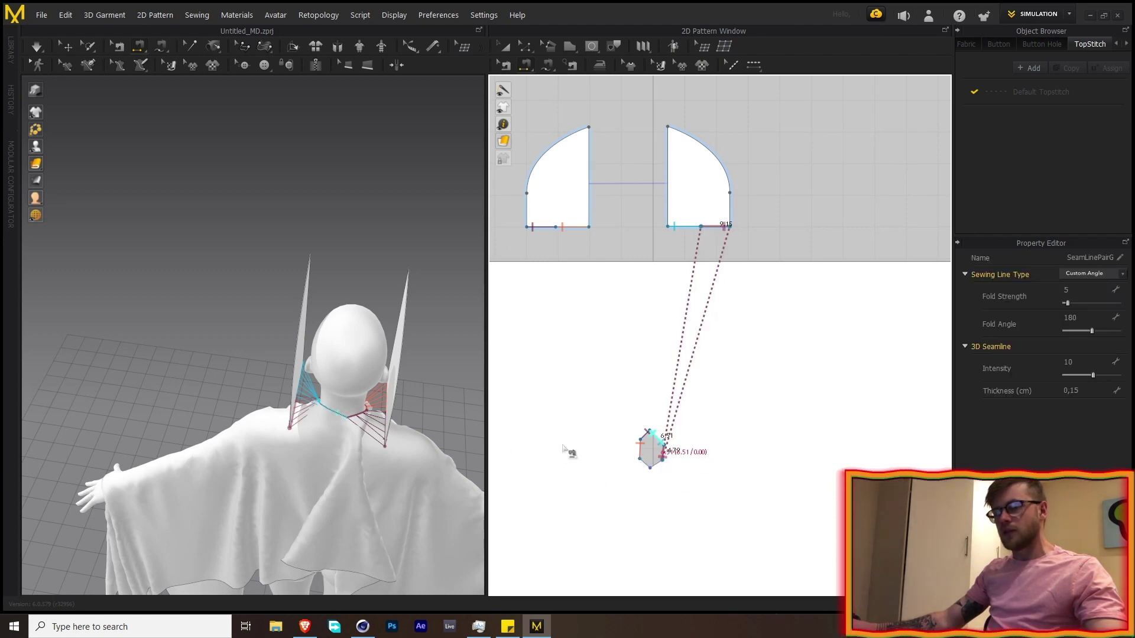
pyautogui.press('Delete')
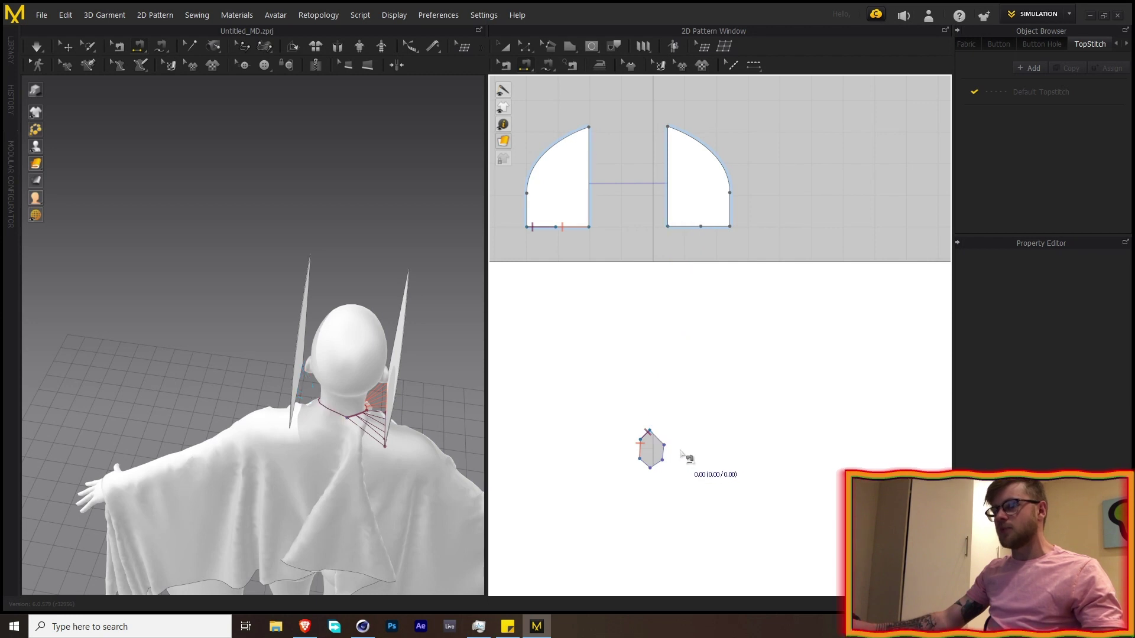
pyautogui.click(691, 227)
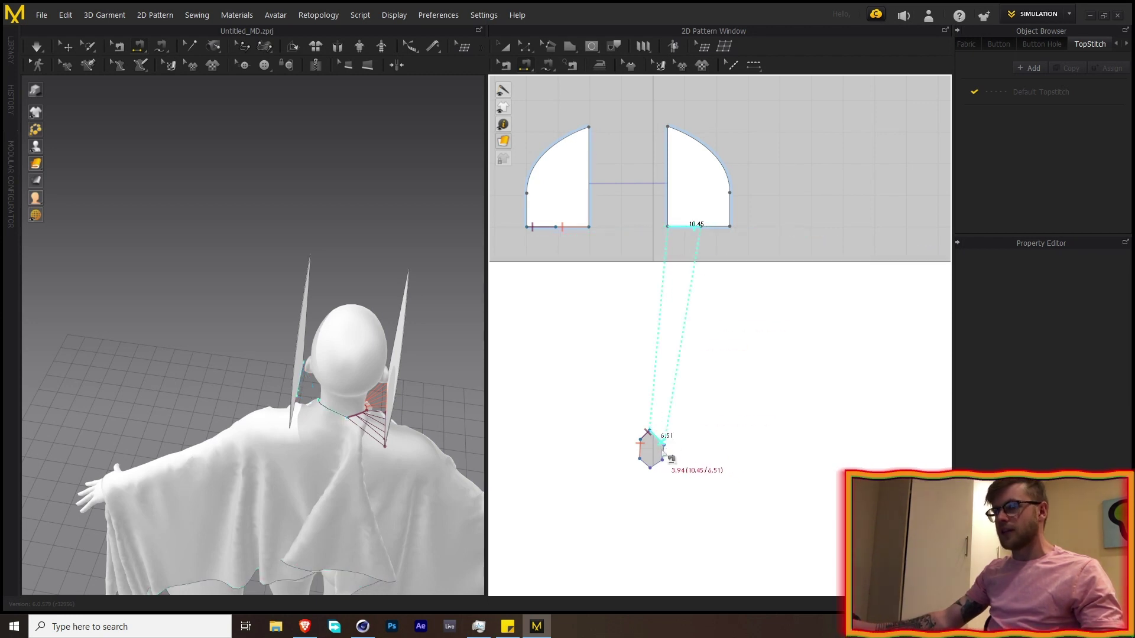
pyautogui.click(673, 463)
# Step: Sew the hexagon's 4.79 edge to the right panel's bottom, undoing stray seams
pyautogui.click(729, 201)
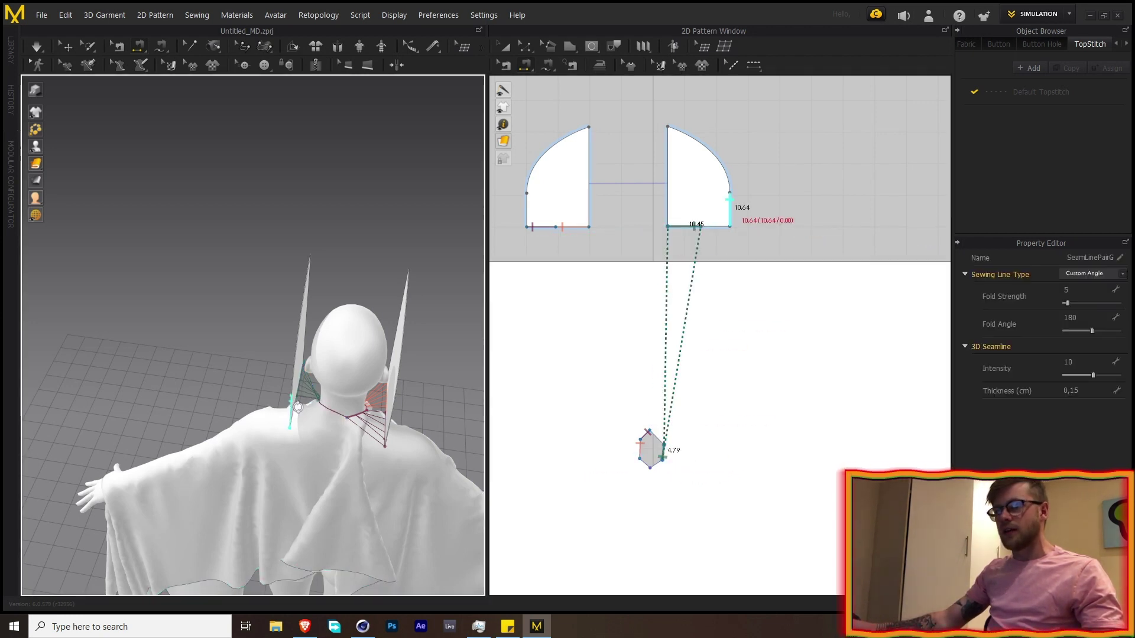
pyautogui.moveTo(449, 437); pyautogui.dragTo(464, 390, button='right')
pyautogui.moveTo(464, 390); pyautogui.dragTo(297, 311, button='middle')
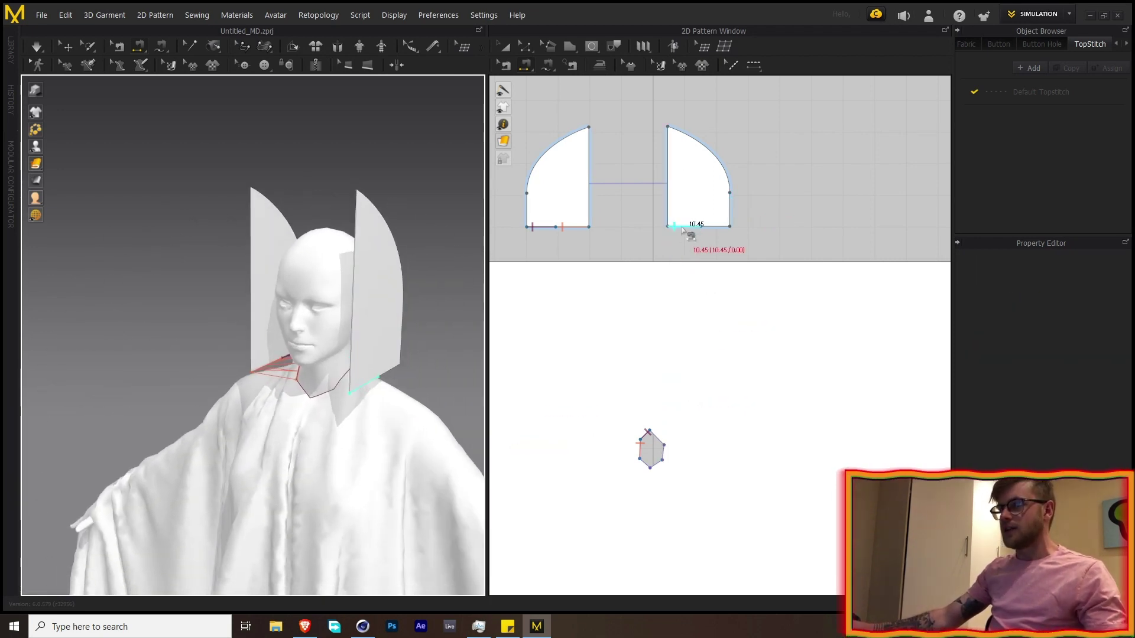
pyautogui.moveTo(361, 398); pyautogui.dragTo(422, 414, button='right')
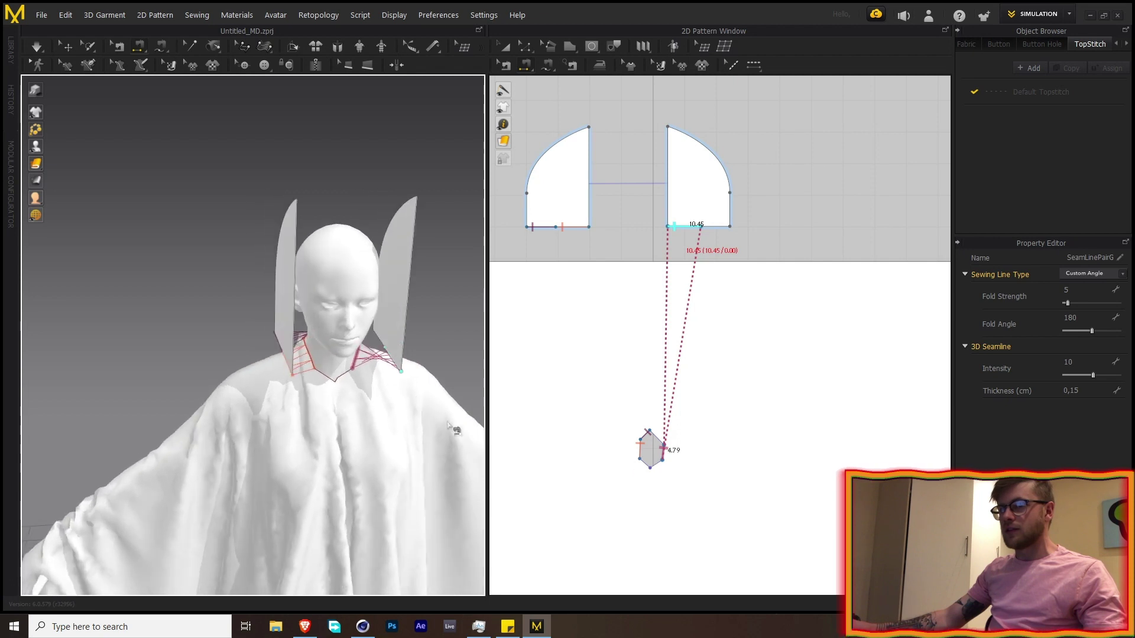
pyautogui.hotkey('ctrl', 'z')
pyautogui.click(662, 451)
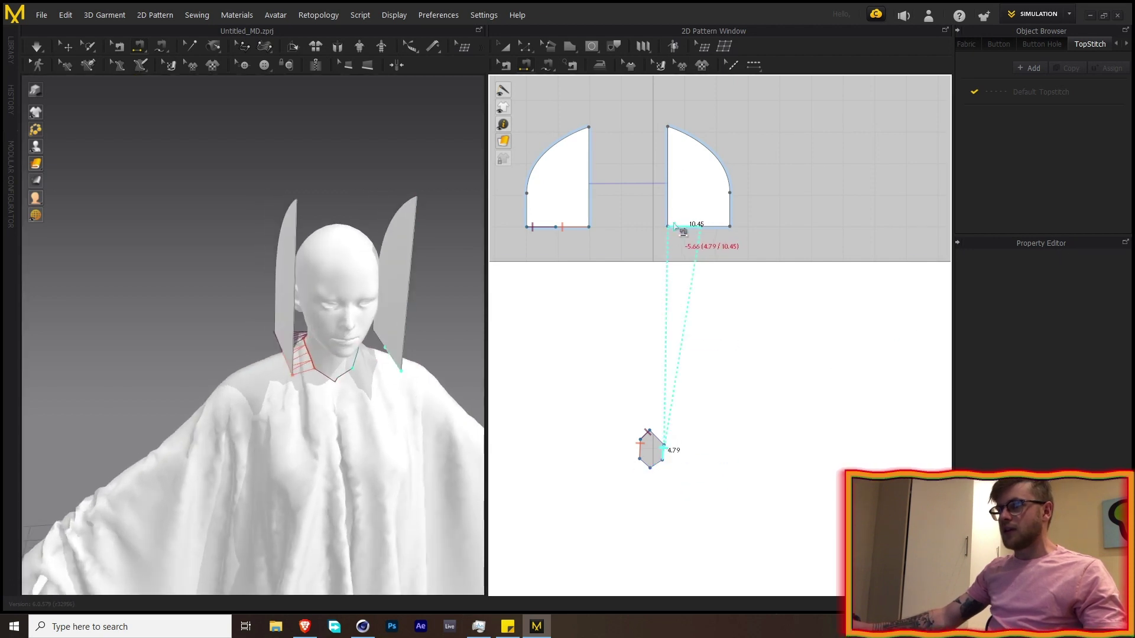
pyautogui.click(675, 227)
pyautogui.hotkey('ctrl', 'z')
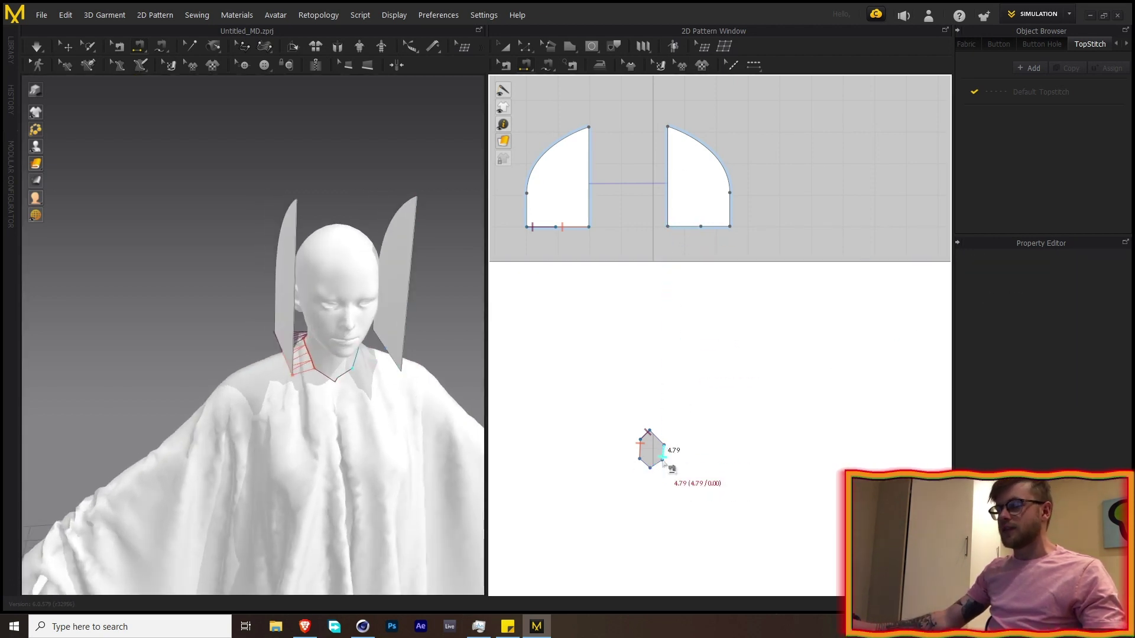
pyautogui.click(699, 233)
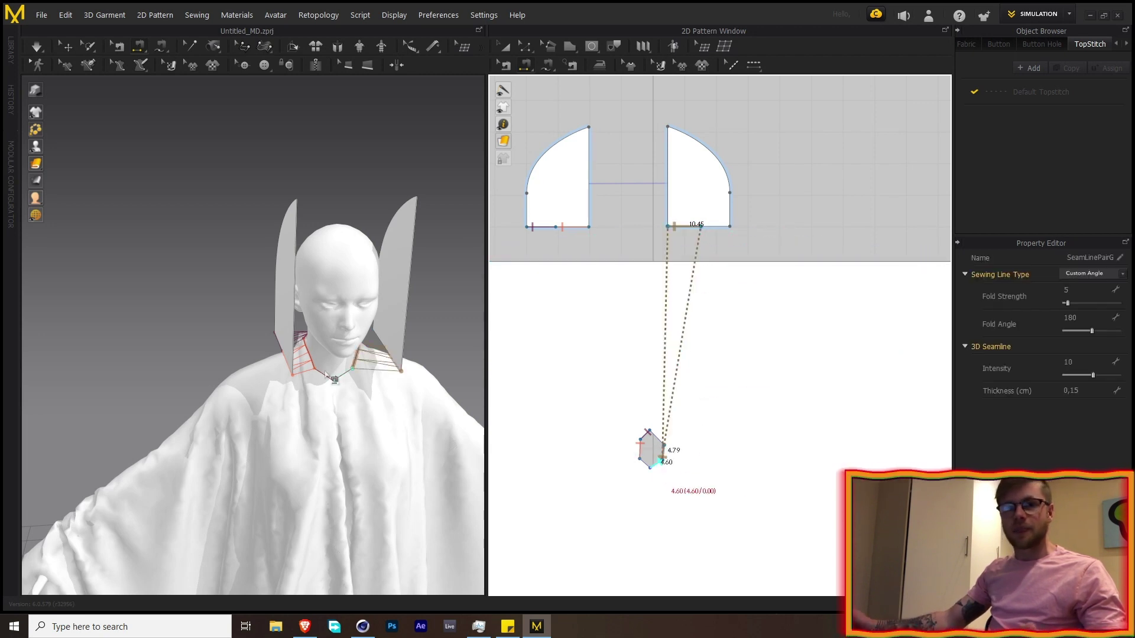
# Step: From the back, retry the right panel's bottom-right seam to the neck piece and check the seam pair
pyautogui.moveTo(366, 346); pyautogui.dragTo(98, 347, button='right')
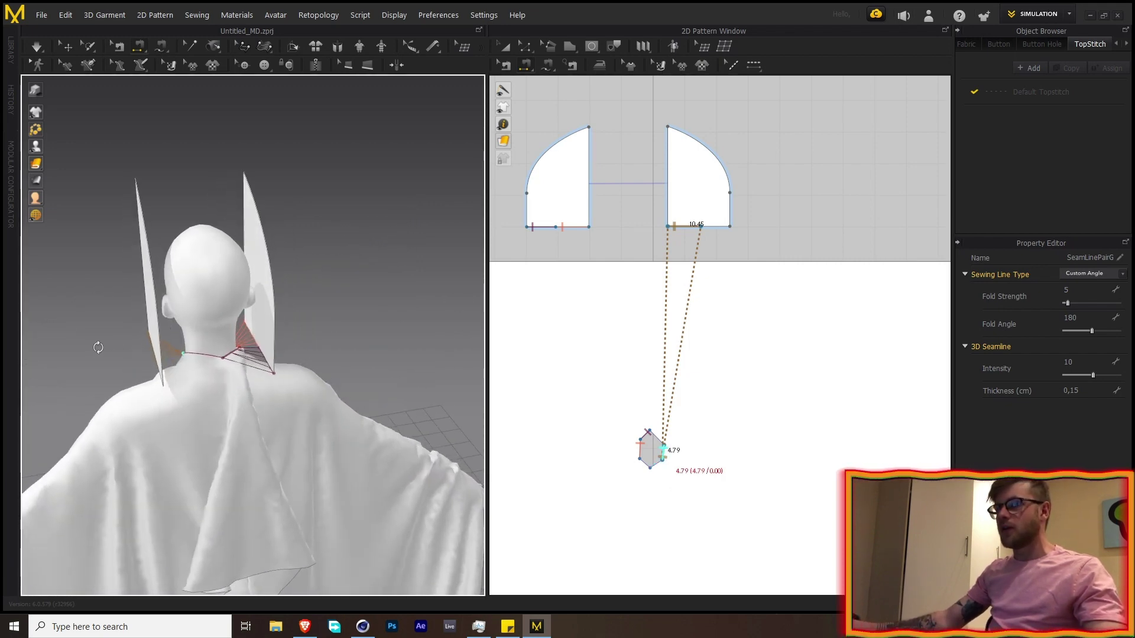
pyautogui.click(713, 229)
pyautogui.click(664, 445)
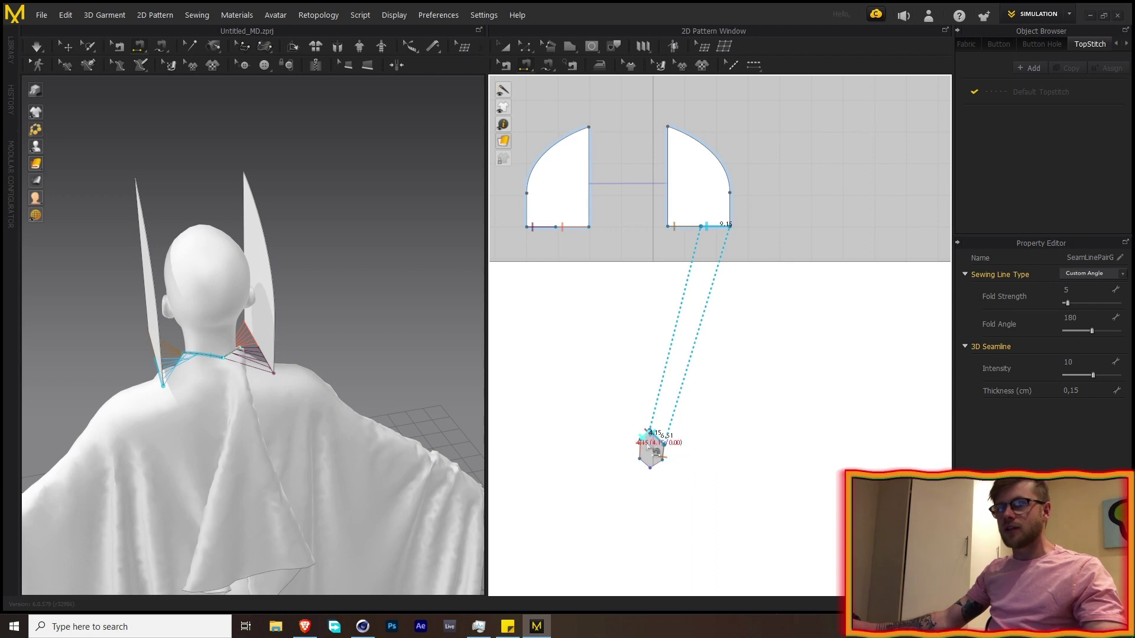
pyautogui.hotkey('ctrl', 'z')
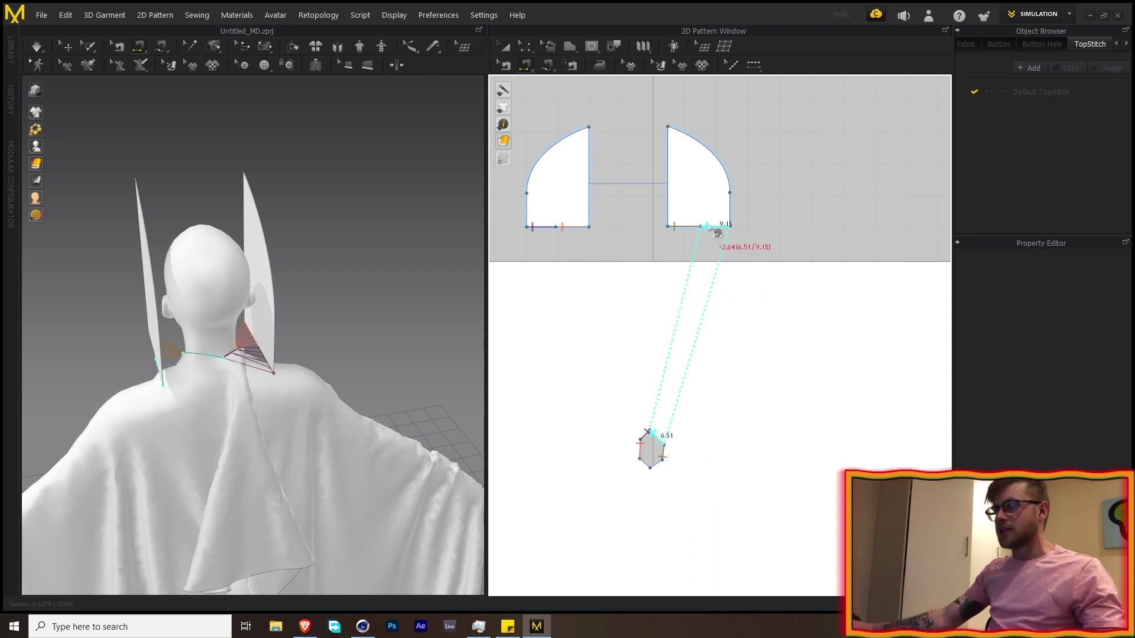
pyautogui.click(709, 226)
pyautogui.hotkey('ctrl', 'z')
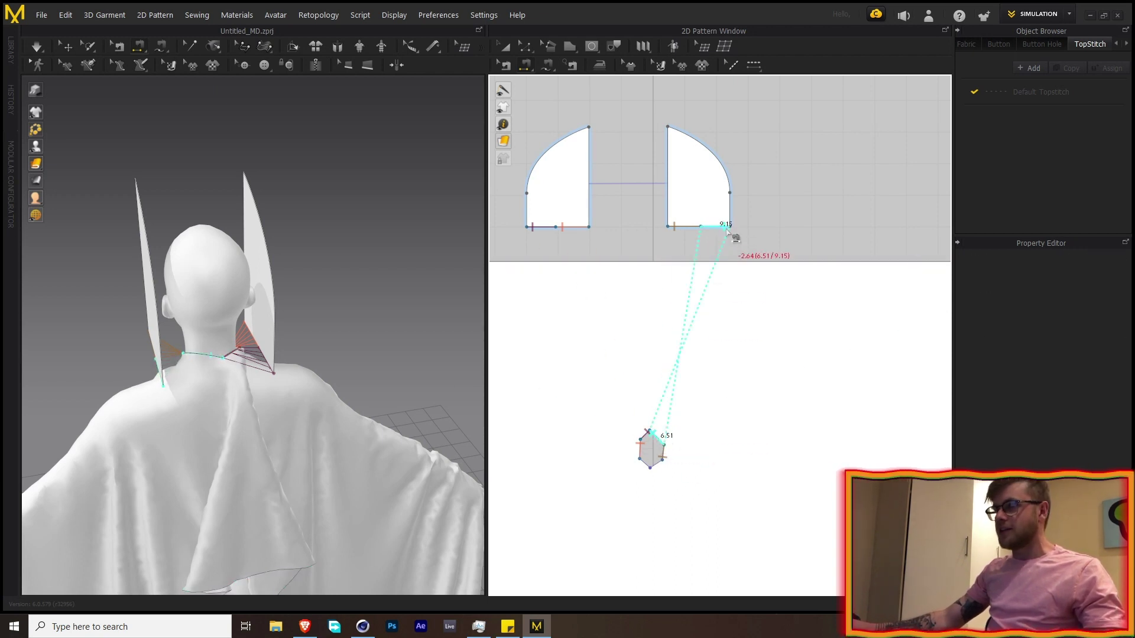
pyautogui.click(727, 231)
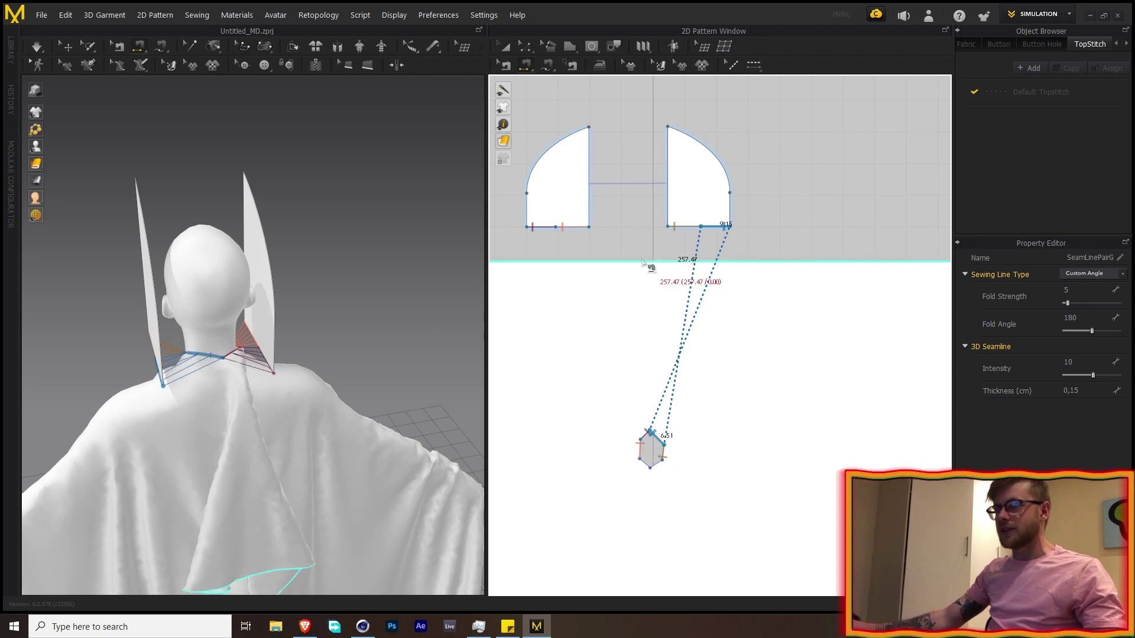
# Step: Sew the two hood panels together along their straight sides and curved edges
pyautogui.click(729, 201)
pyautogui.click(531, 212)
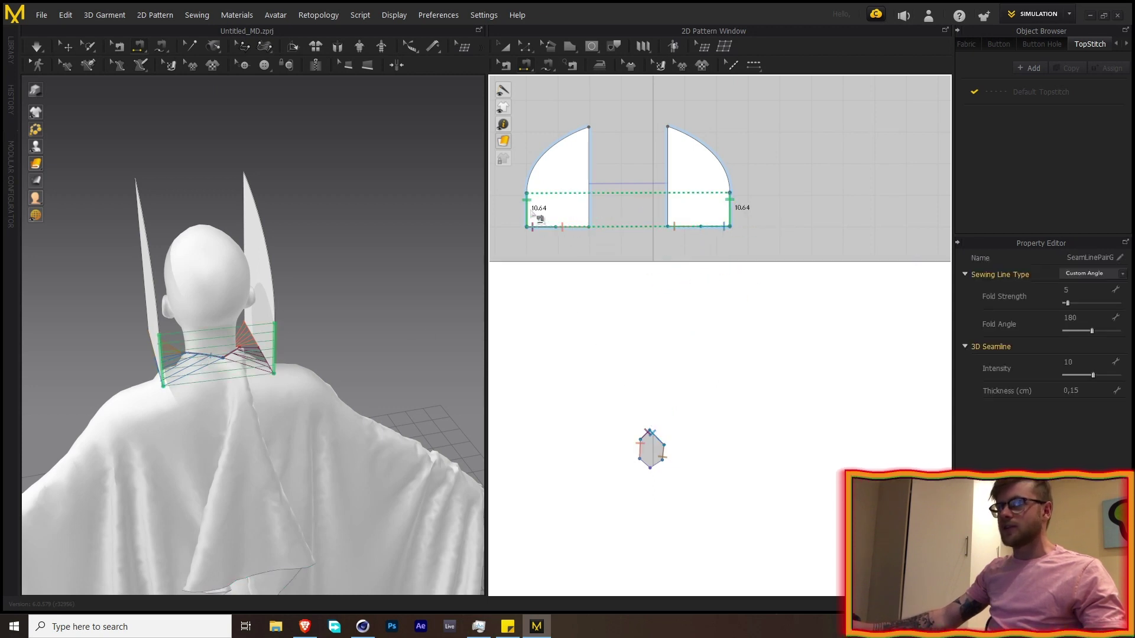
pyautogui.click(722, 163)
pyautogui.click(548, 168)
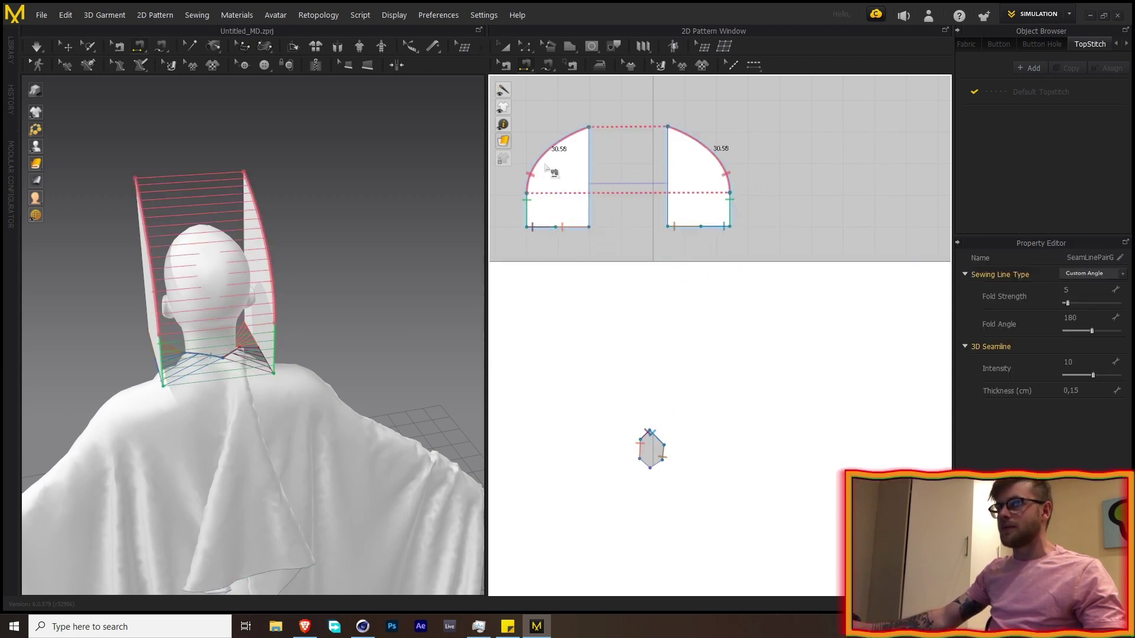
# Step: Simulate the hood, check it from the front, then stop the simulation
pyautogui.moveTo(204, 296); pyautogui.dragTo(454, 291, button='right')
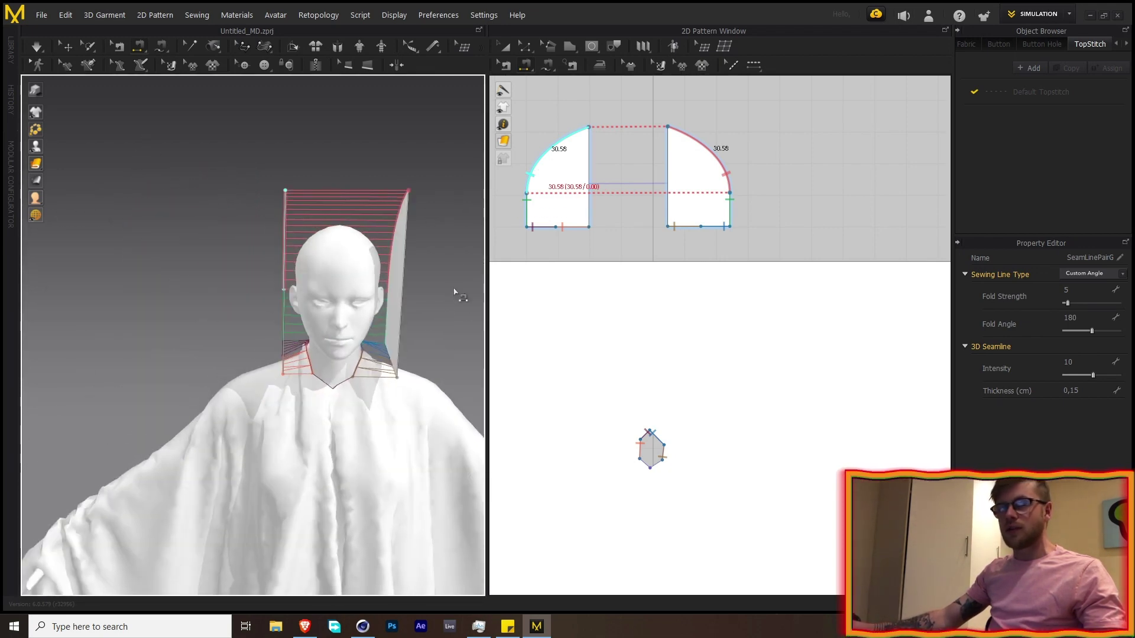
pyautogui.click(36, 47)
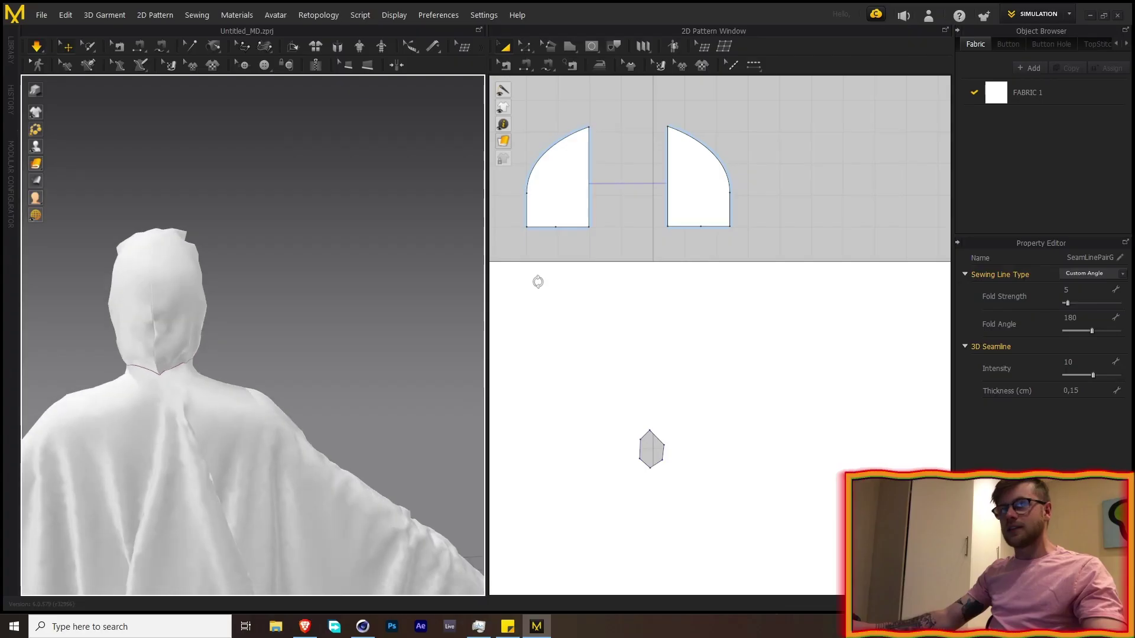
pyautogui.moveTo(414, 331); pyautogui.dragTo(240, 263, button='right')
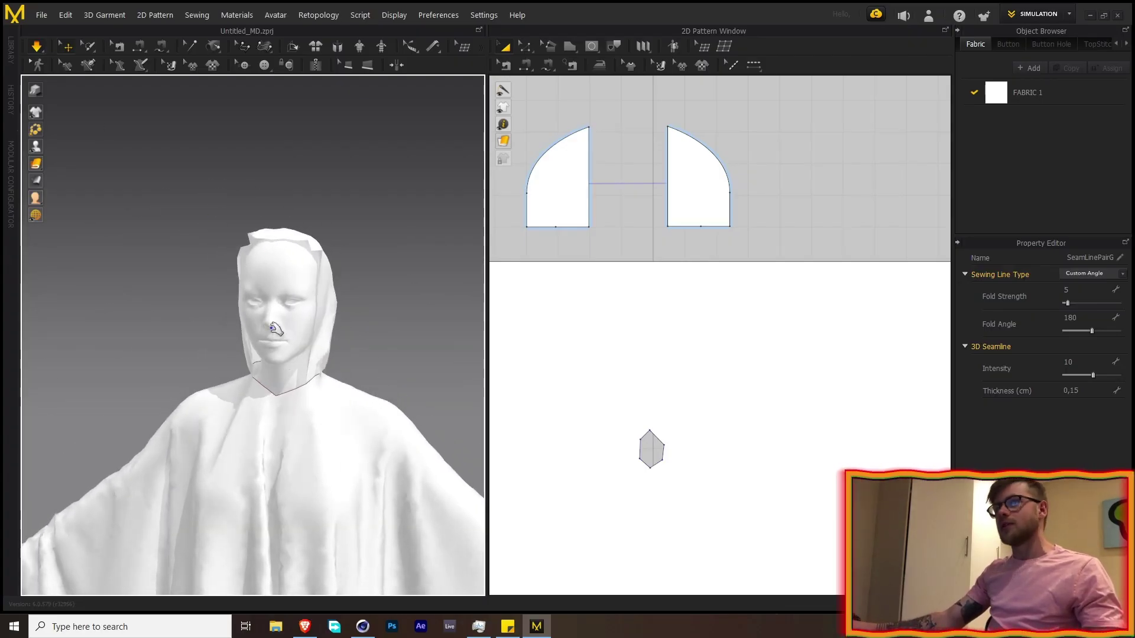
pyautogui.hotkey('ctrl', 'z')
# Step: Narrow the left hood panel and its mirror with the bounding-box handles, then test-simulate the drape
pyautogui.click(572, 181)
pyautogui.moveTo(558, 120); pyautogui.dragTo(577, 140)
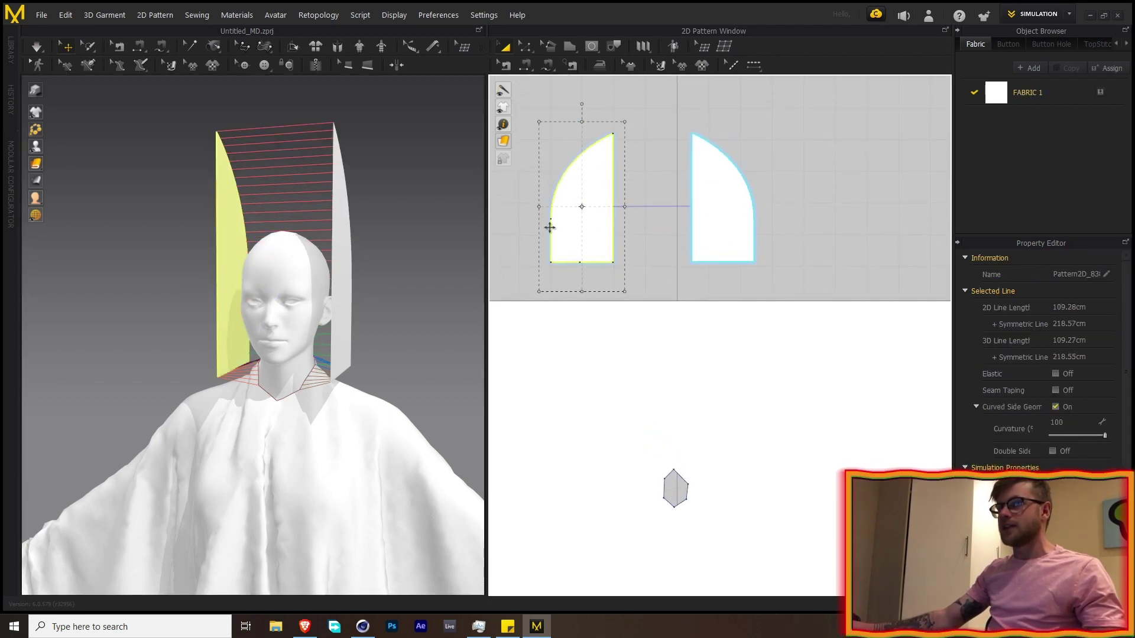
pyautogui.moveTo(543, 208); pyautogui.dragTo(513, 207)
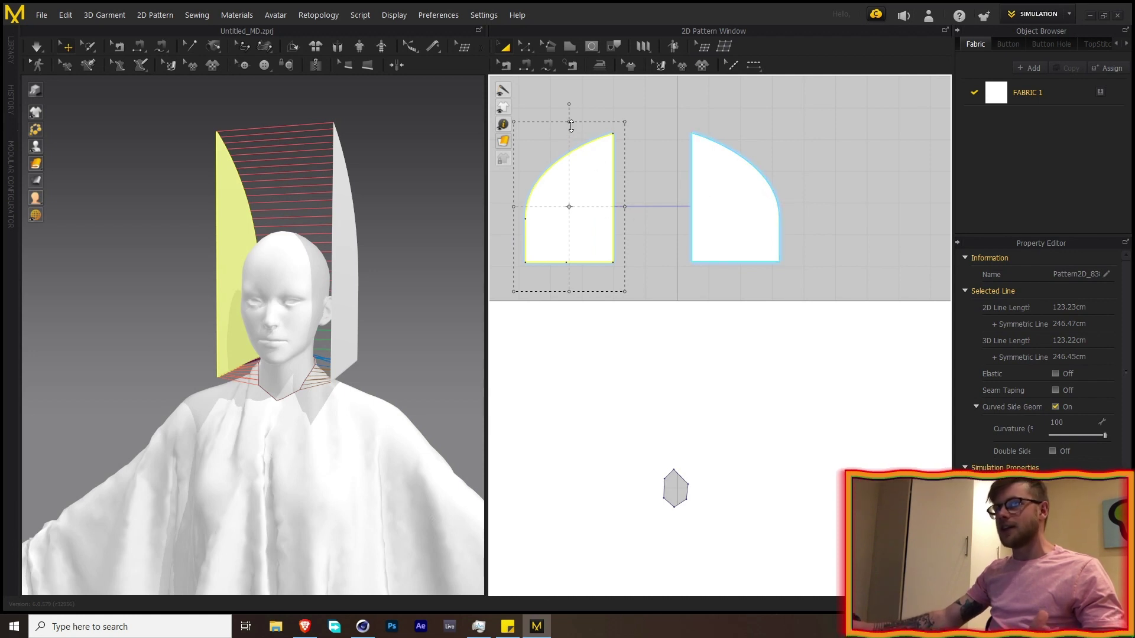
pyautogui.moveTo(571, 126); pyautogui.dragTo(575, 144)
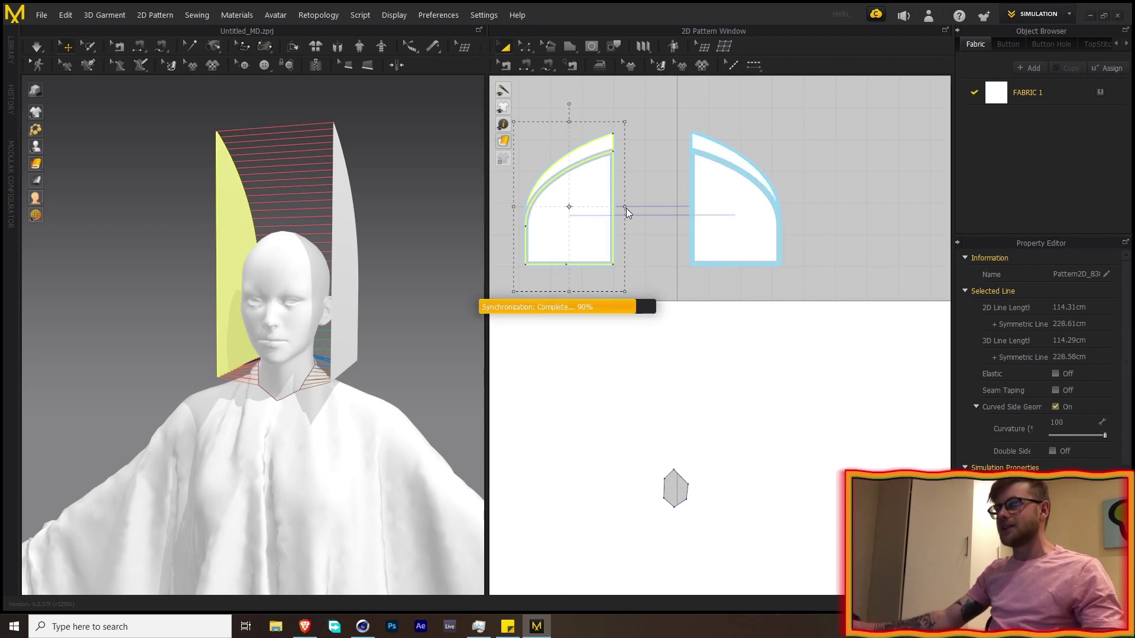
pyautogui.moveTo(300, 292); pyautogui.dragTo(167, 348, button='right')
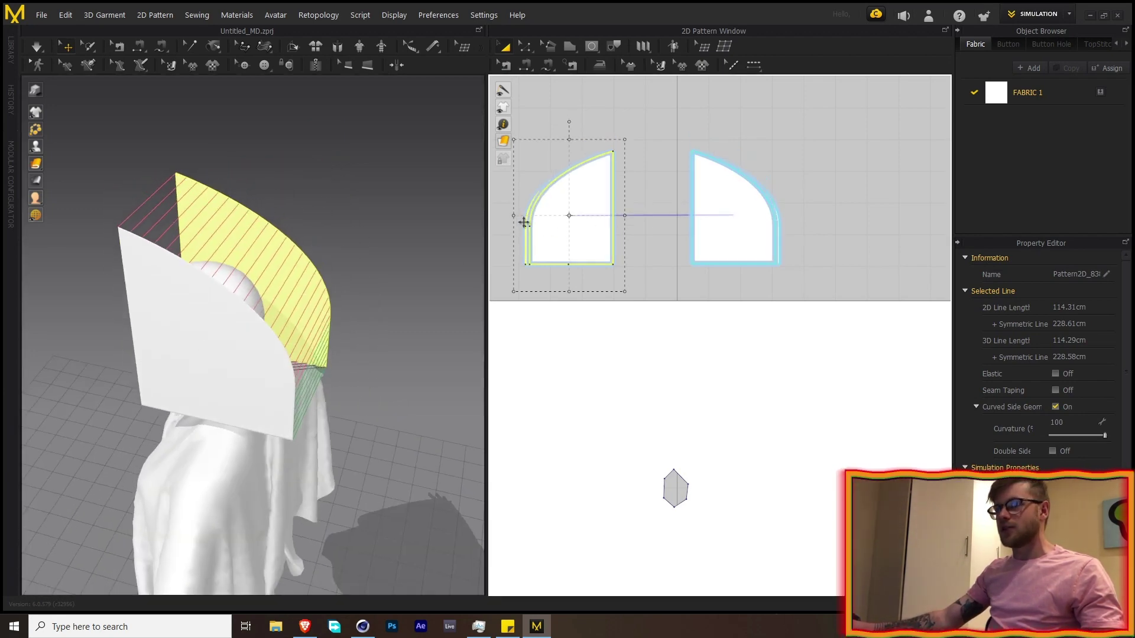
pyautogui.moveTo(517, 218); pyautogui.dragTo(524, 218)
pyautogui.moveTo(246, 307); pyautogui.dragTo(322, 271, button='right')
pyautogui.click(40, 51)
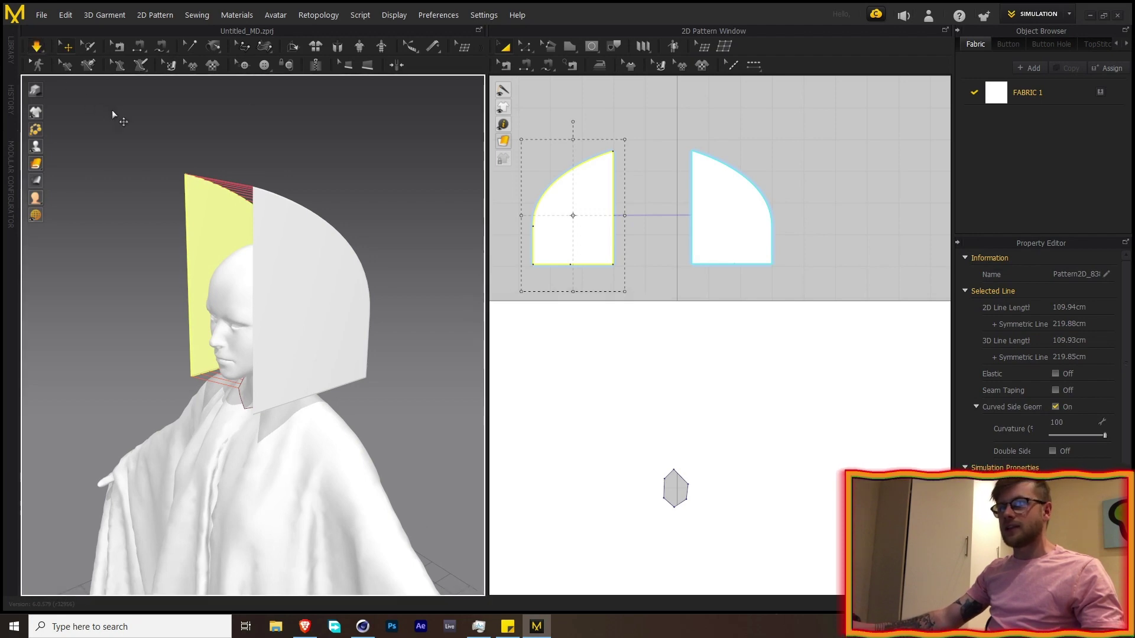
pyautogui.moveTo(239, 252); pyautogui.dragTo(309, 253, button='right')
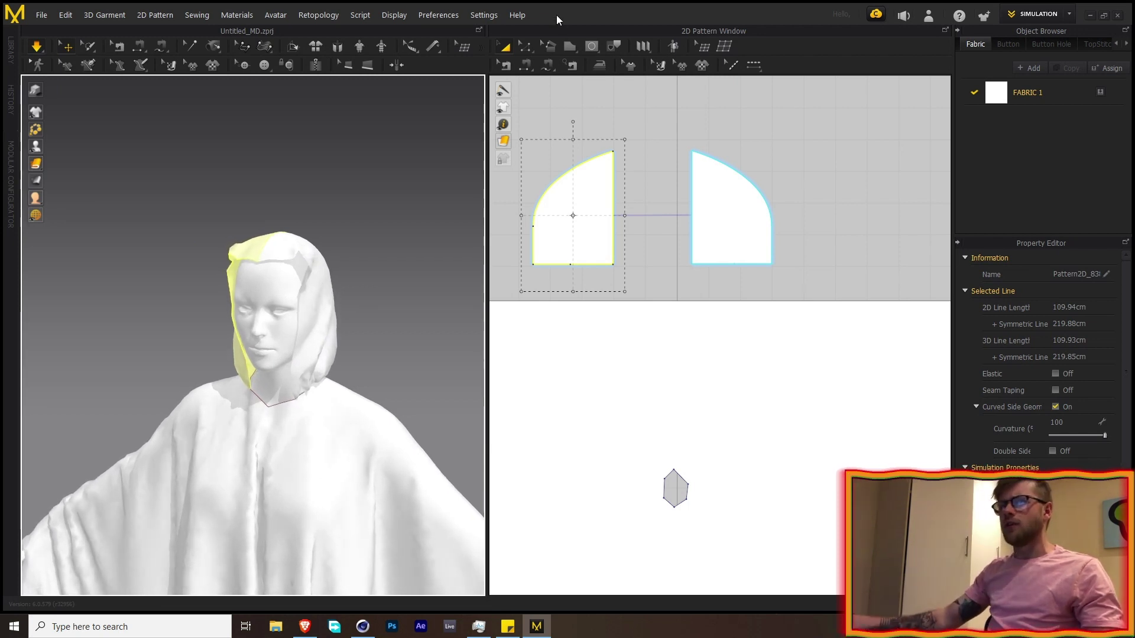
pyautogui.hotkey('ctrl', 'z')
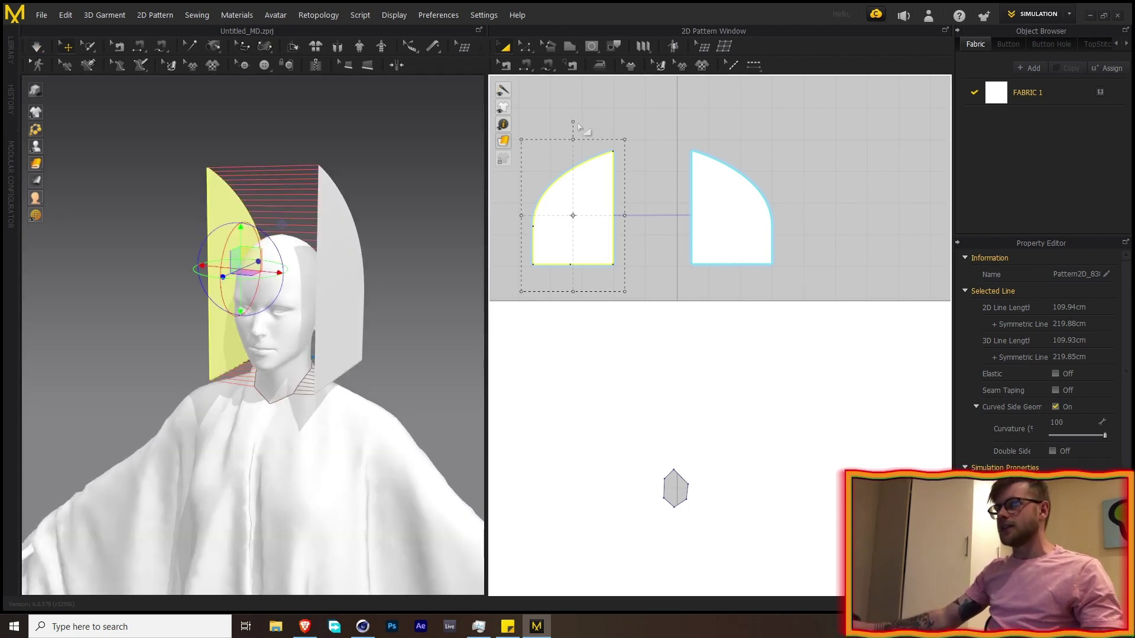
# Step: Make the hood panels taller and re-simulate so the hood drapes over the head
pyautogui.moveTo(574, 146); pyautogui.dragTo(574, 133)
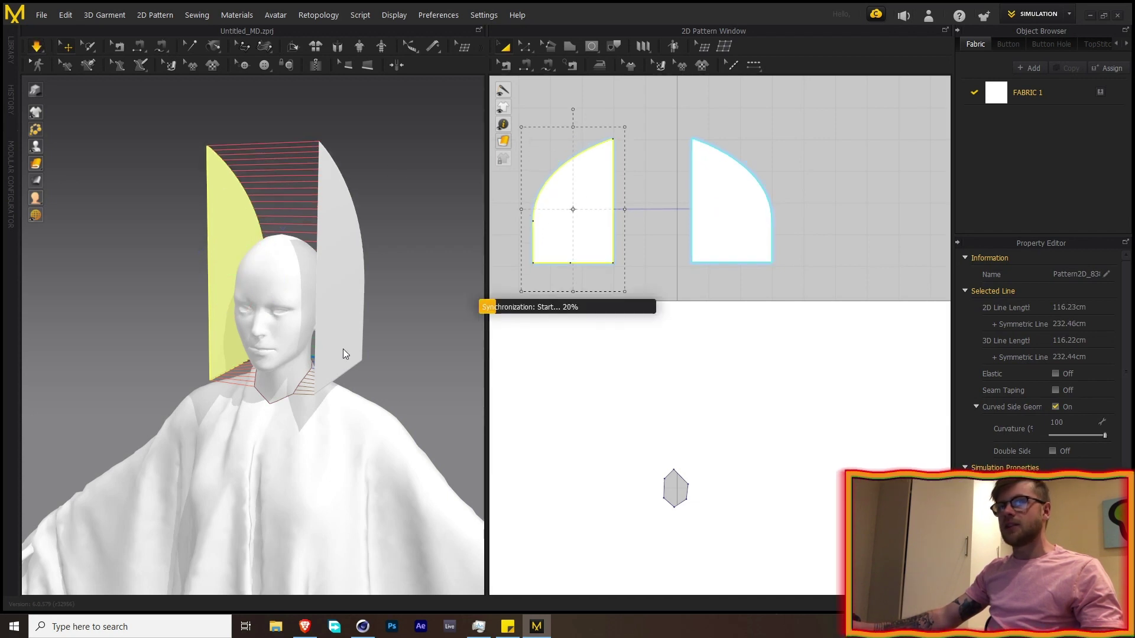
pyautogui.press('space')
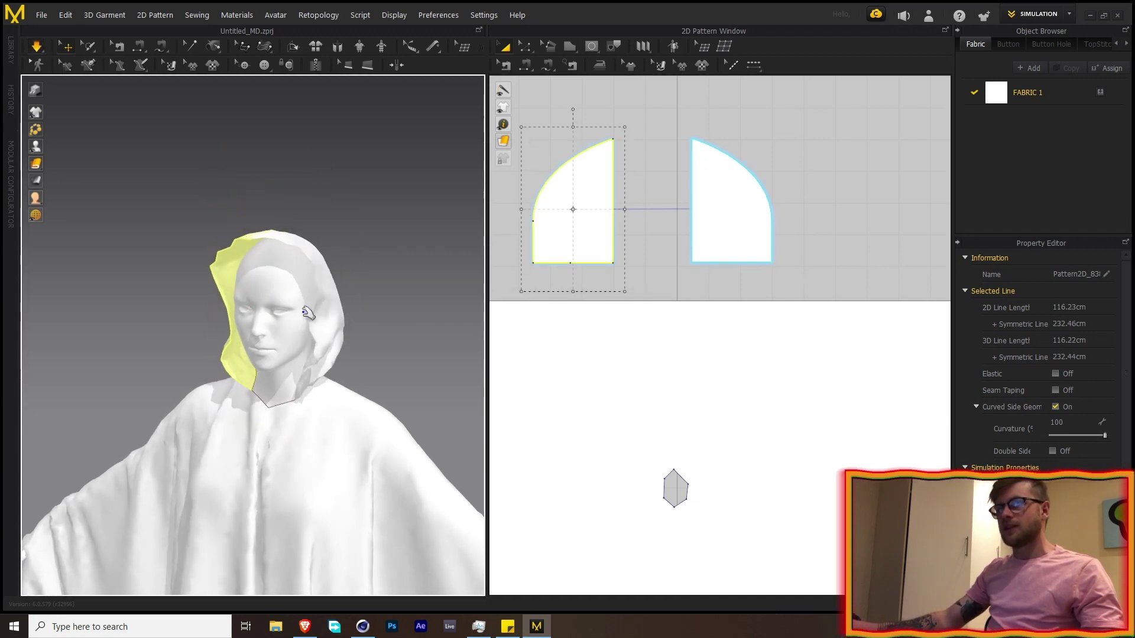
pyautogui.click(278, 254)
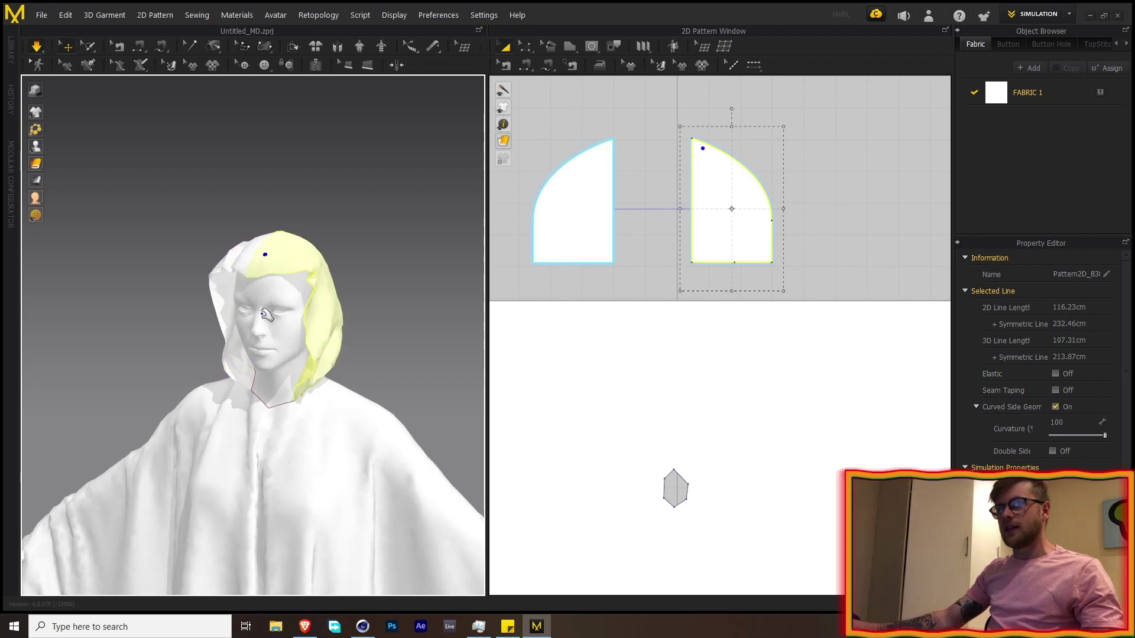
pyautogui.moveTo(270, 297); pyautogui.dragTo(303, 310, button='right')
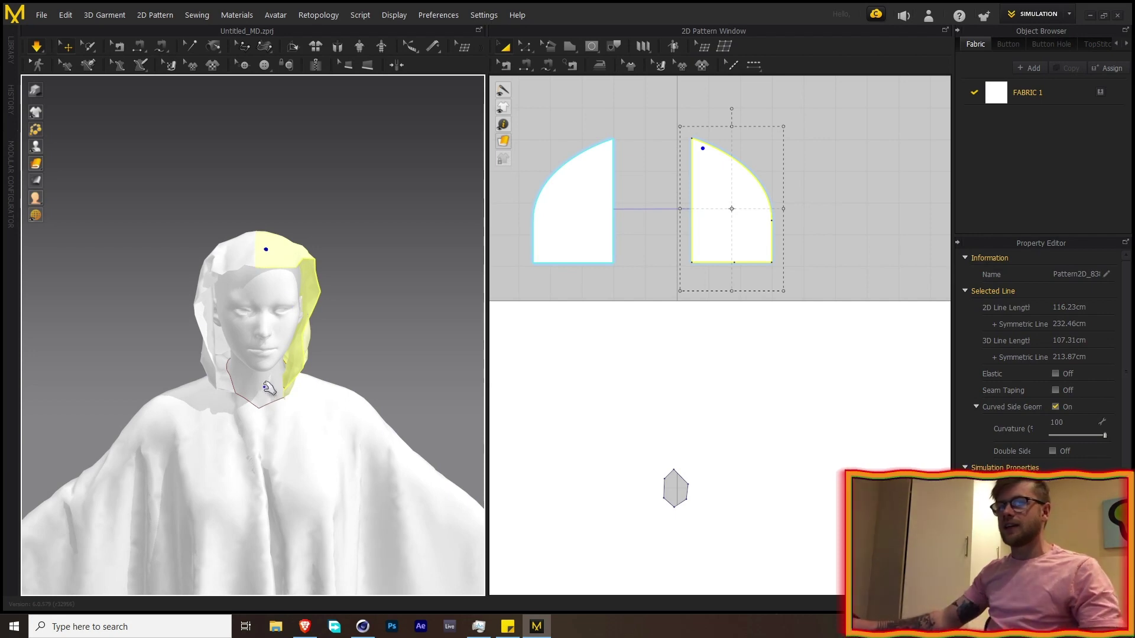
pyautogui.scroll(-10, 269, 387)
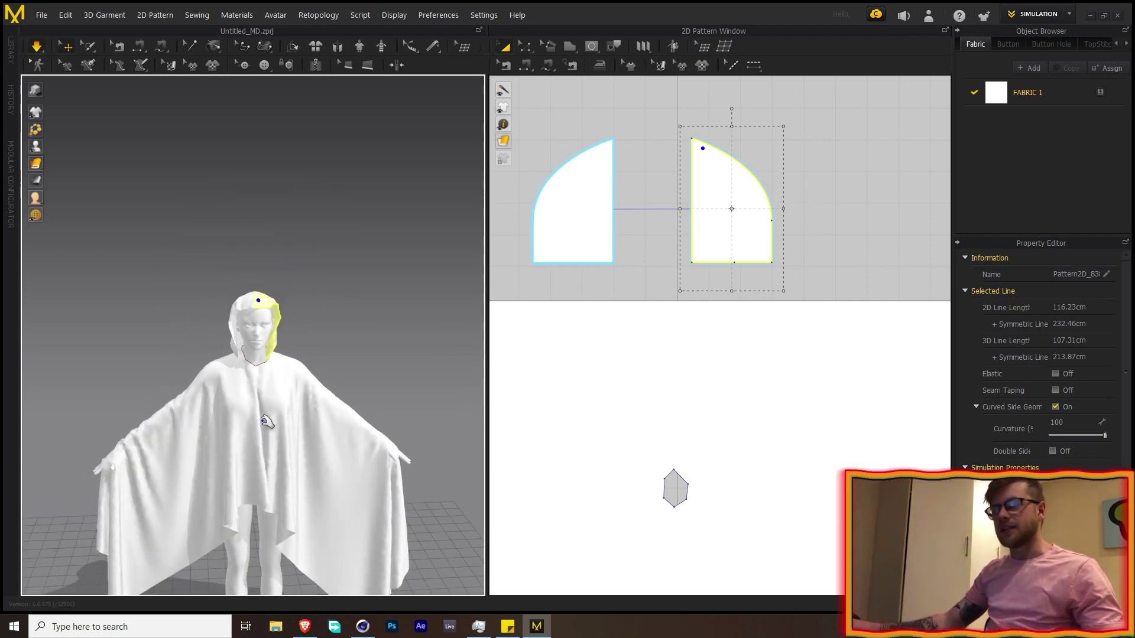
pyautogui.moveTo(267, 422); pyautogui.dragTo(281, 310, button='middle')
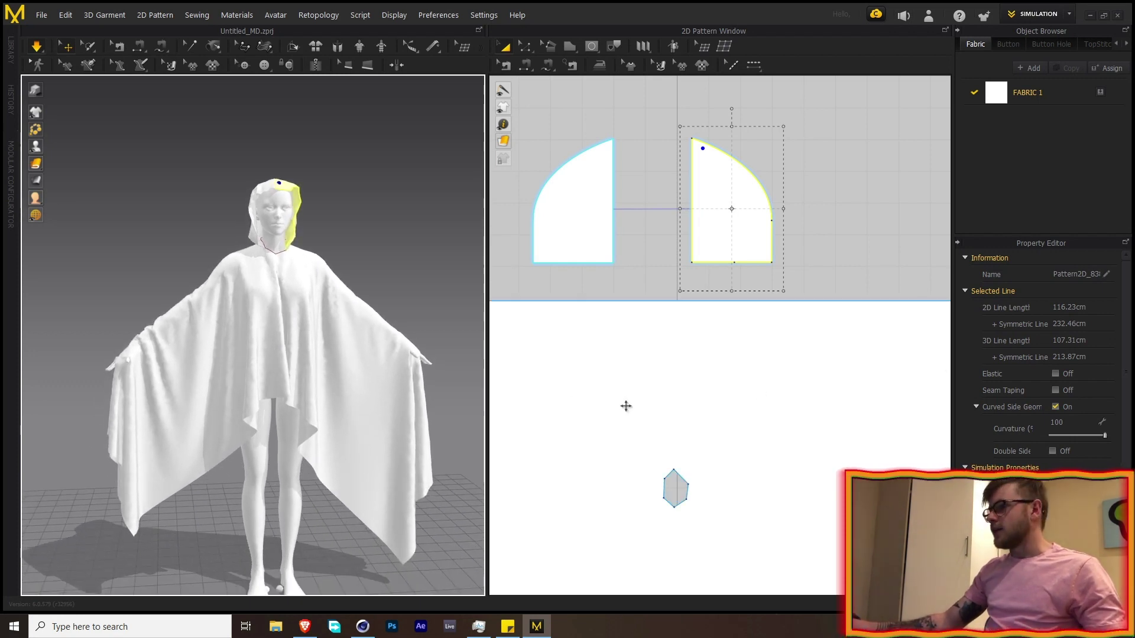
# Step: Select the cape and the symmetric hood pattern pieces together
pyautogui.click(302, 364)
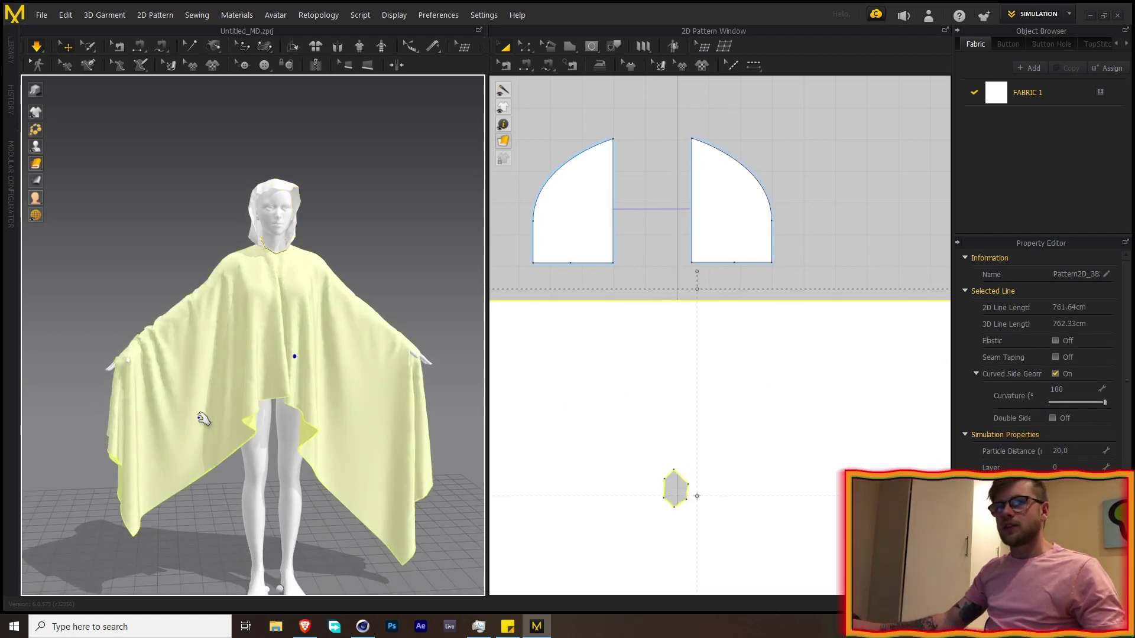
pyautogui.scroll(-1, 139, 370)
pyautogui.scroll(8, 154, 367)
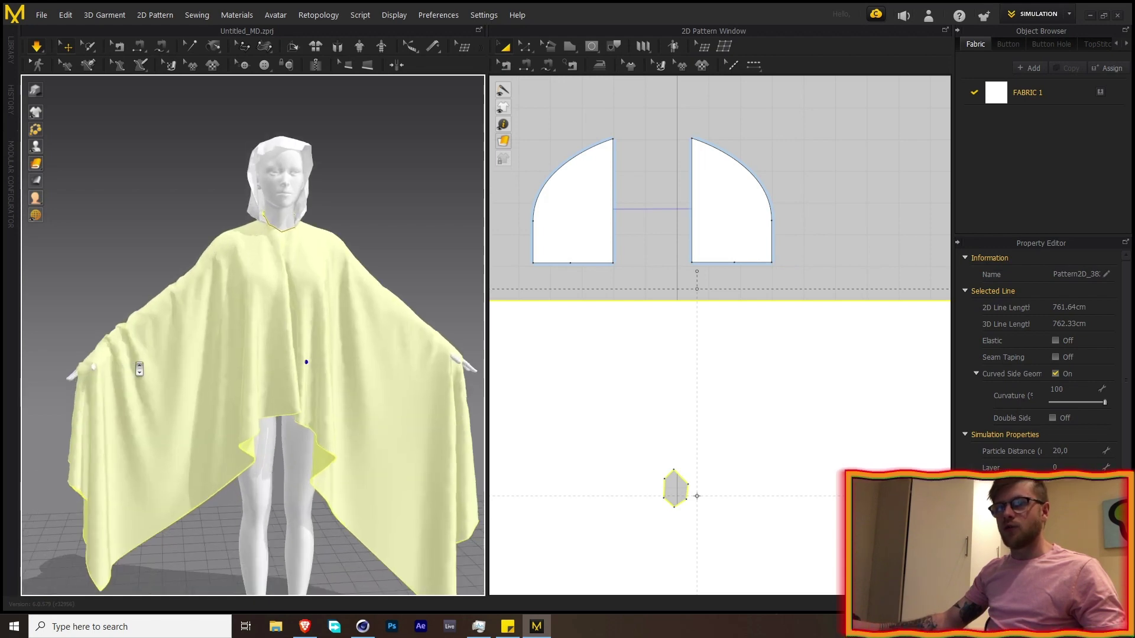
pyautogui.moveTo(171, 364); pyautogui.dragTo(230, 344, button='right')
pyautogui.scroll(-8, 332, 337)
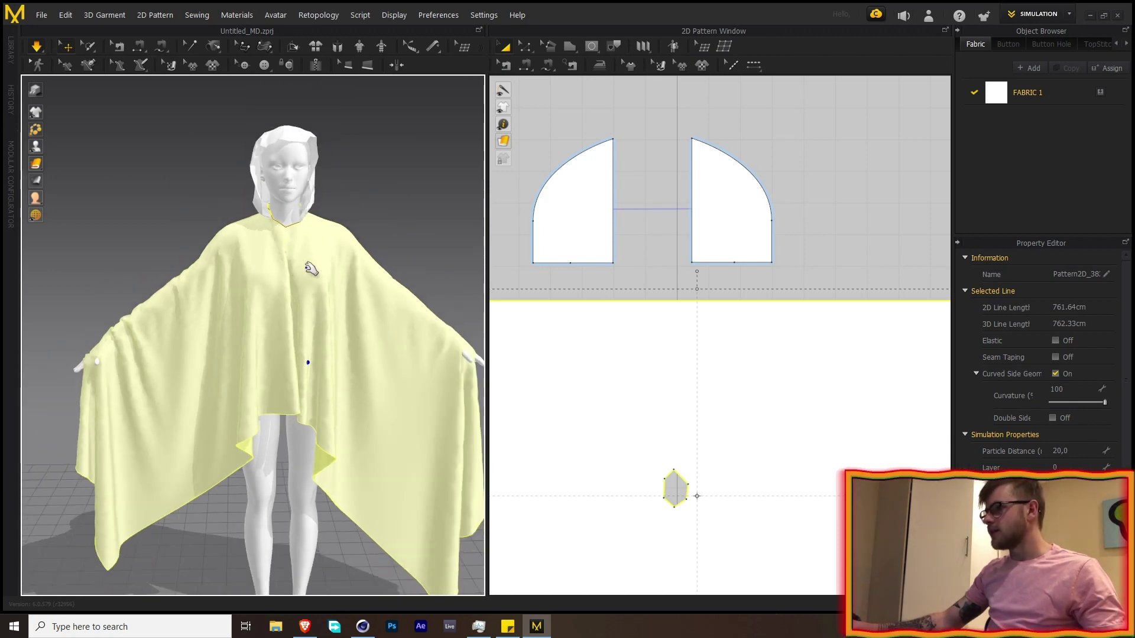
pyautogui.click(729, 222)
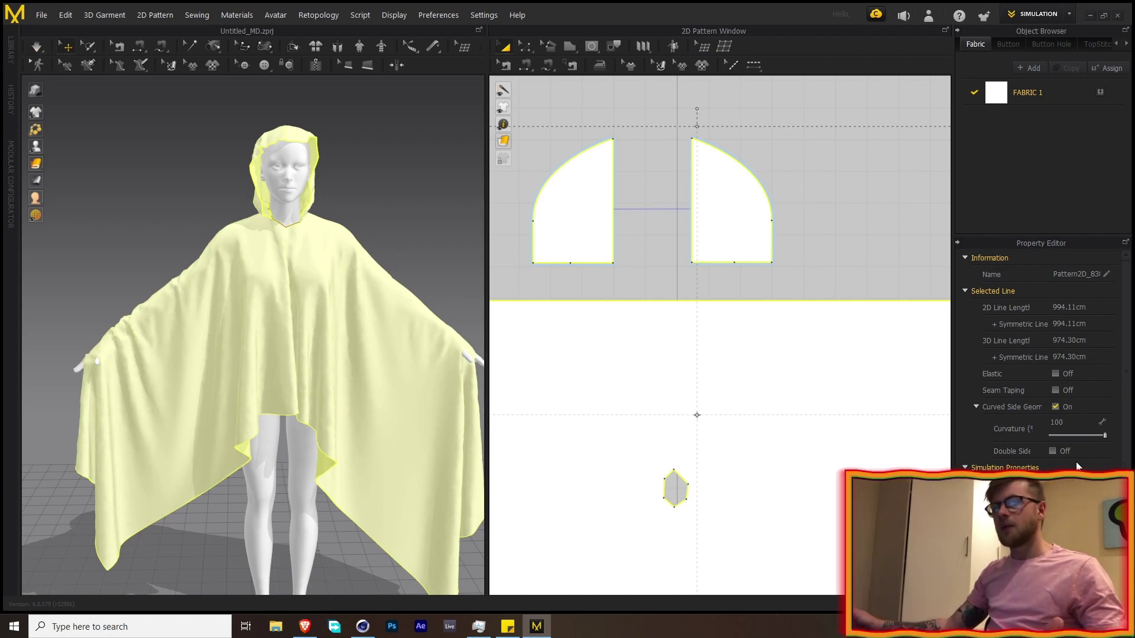
pyautogui.scroll(3, 260, 331)
pyautogui.scroll(-9, 136, 323)
pyautogui.moveTo(117, 316); pyautogui.dragTo(120, 303, button='right')
pyautogui.scroll(3, 108, 274)
pyautogui.scroll(-5, 108, 265)
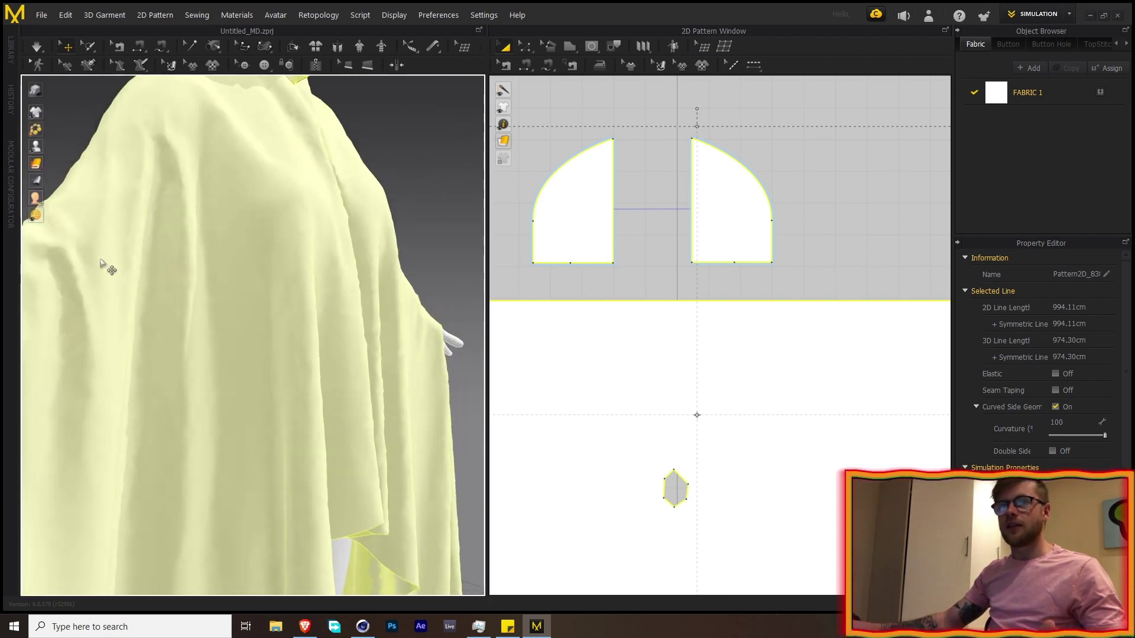
pyautogui.moveTo(108, 264); pyautogui.dragTo(117, 253, button='right')
# Step: Simulate the cape and hood together, stopping once they settle around the avatar
pyautogui.click(37, 47)
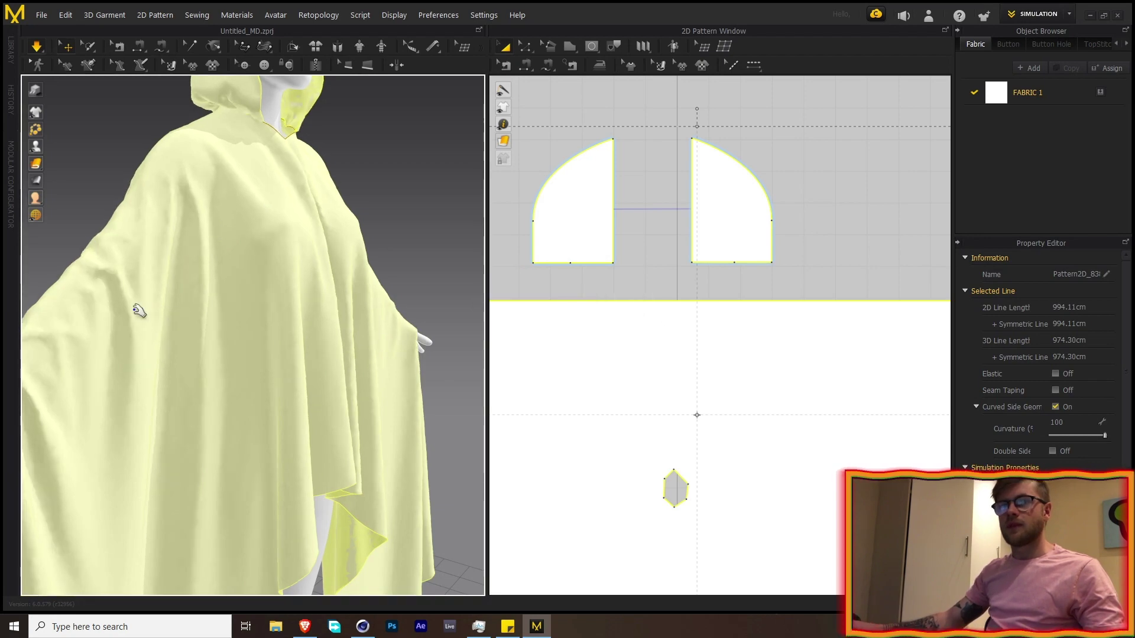
pyautogui.moveTo(112, 286); pyautogui.dragTo(67, 327, button='right')
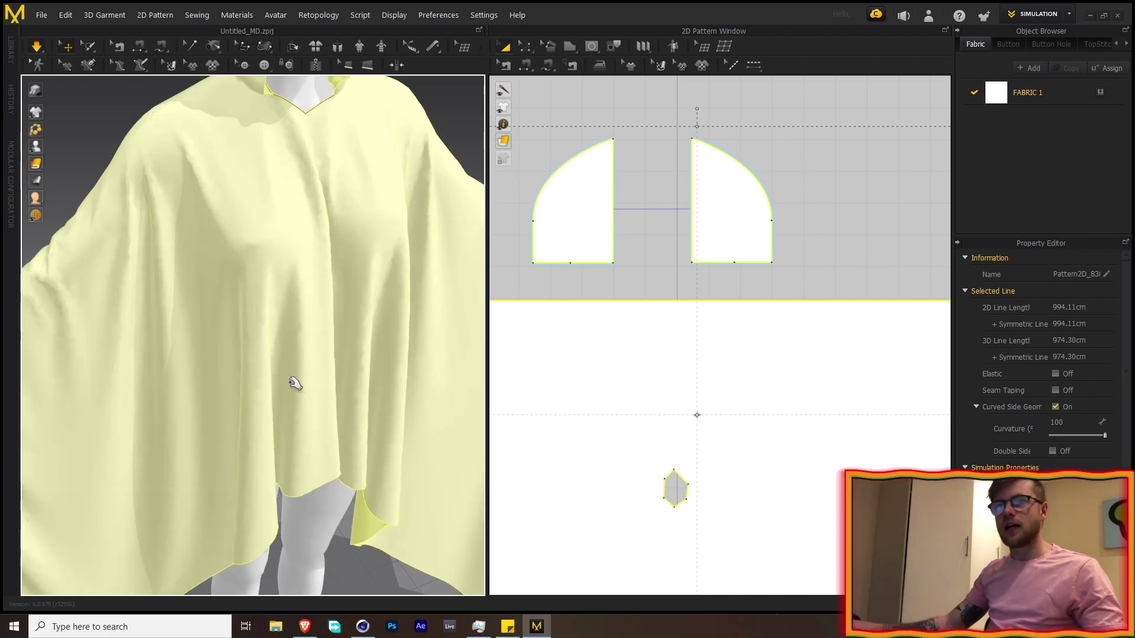
pyautogui.scroll(-5, 294, 383)
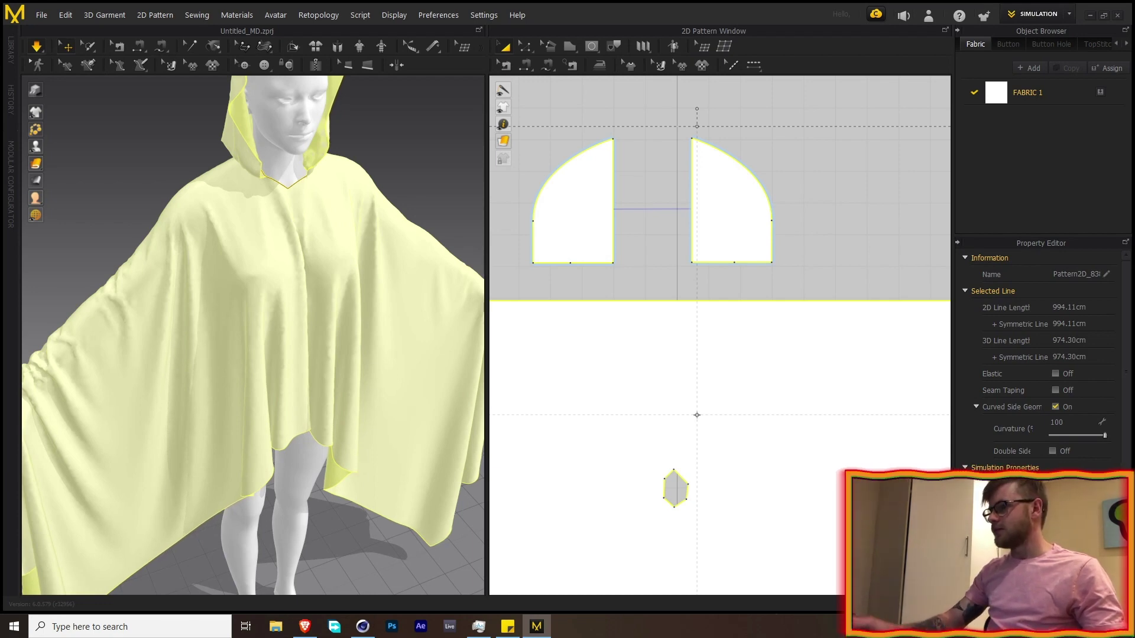
pyautogui.press('space')
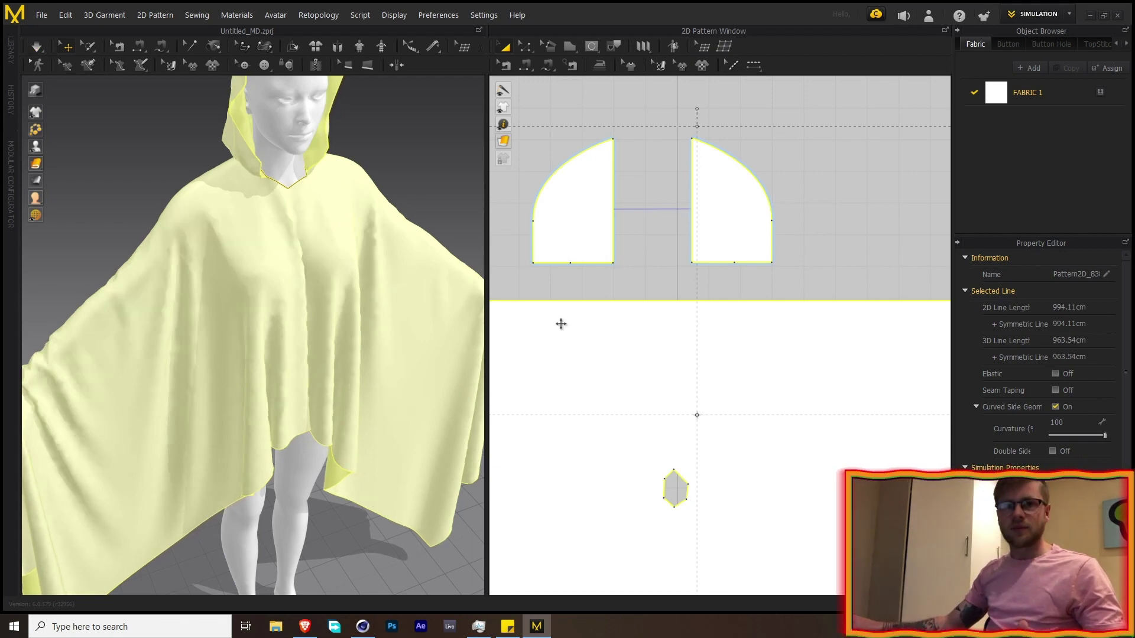
pyautogui.scroll(-5, 322, 296)
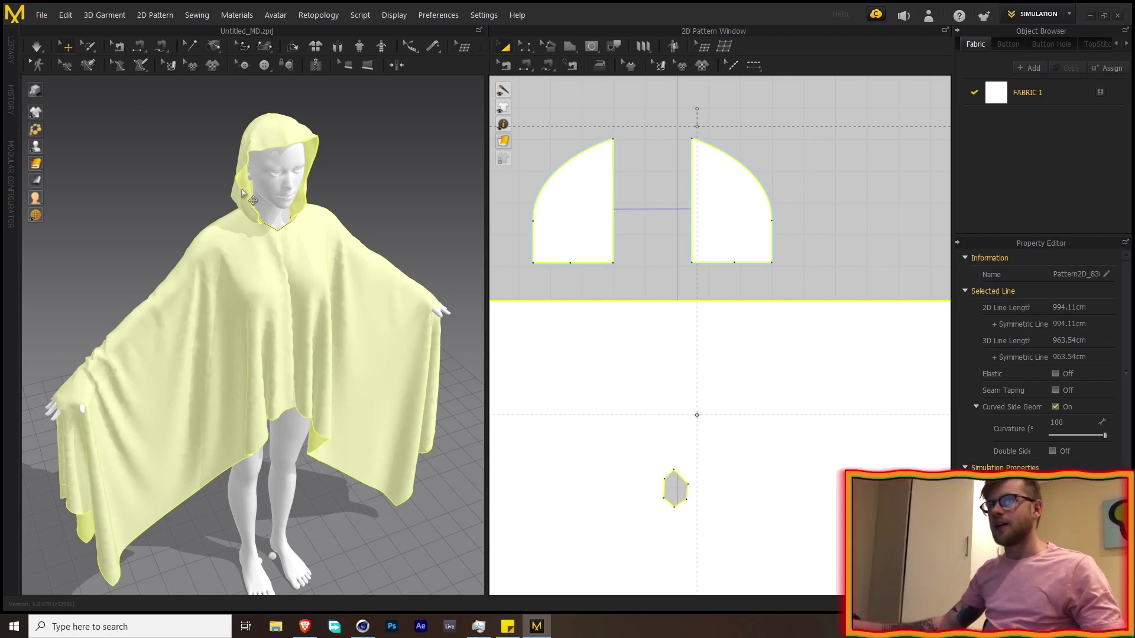
pyautogui.click(313, 631)
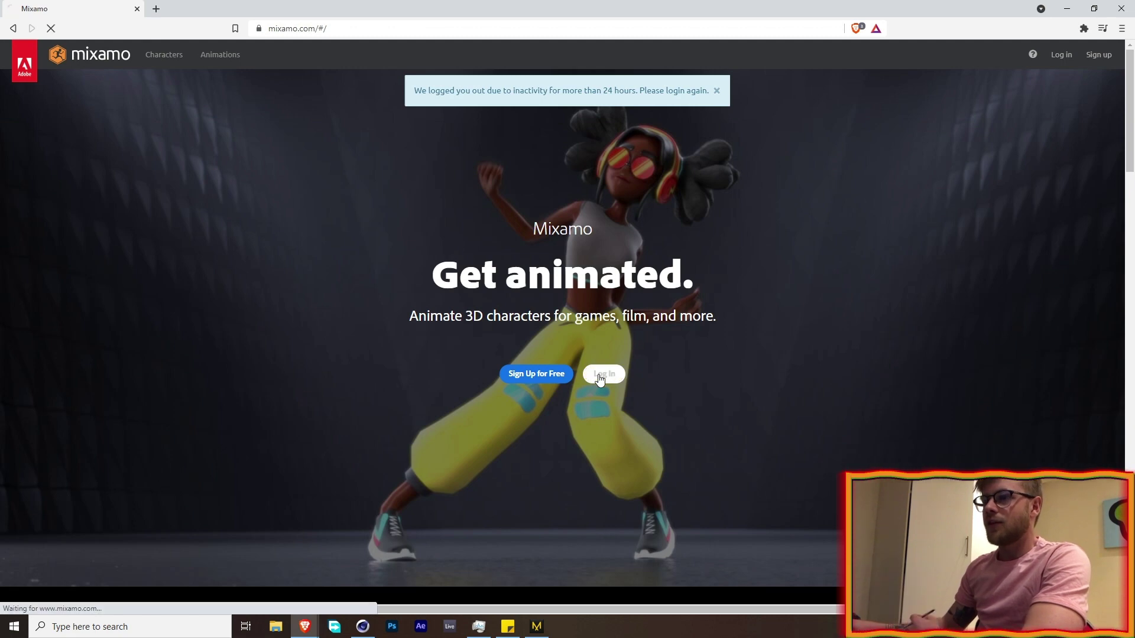
# Step: Sign in to Mixamo through Adobe using the saved e-mail address and account password
pyautogui.click(599, 377)
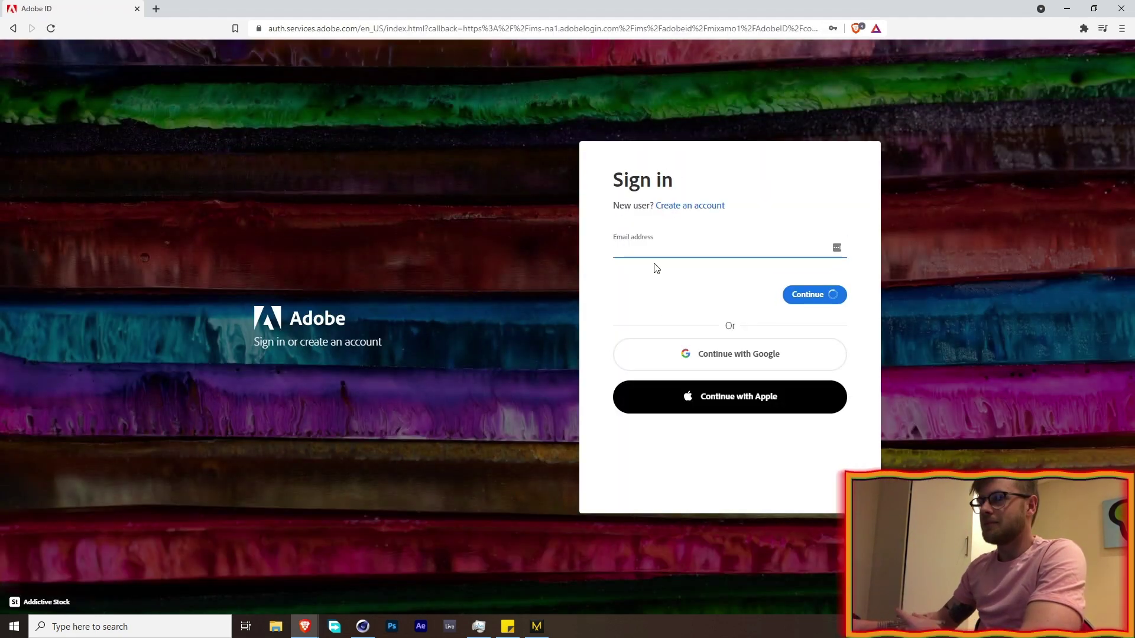
pyautogui.click(730, 281)
pyautogui.click(818, 294)
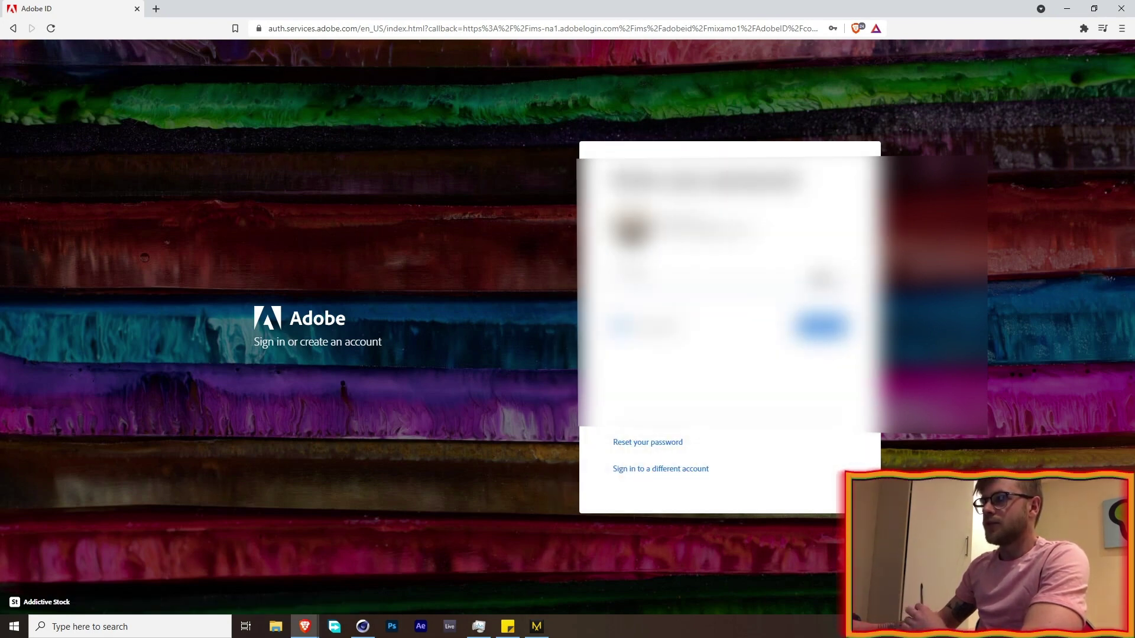
pyautogui.click(810, 281)
pyautogui.click(789, 322)
pyautogui.click(824, 328)
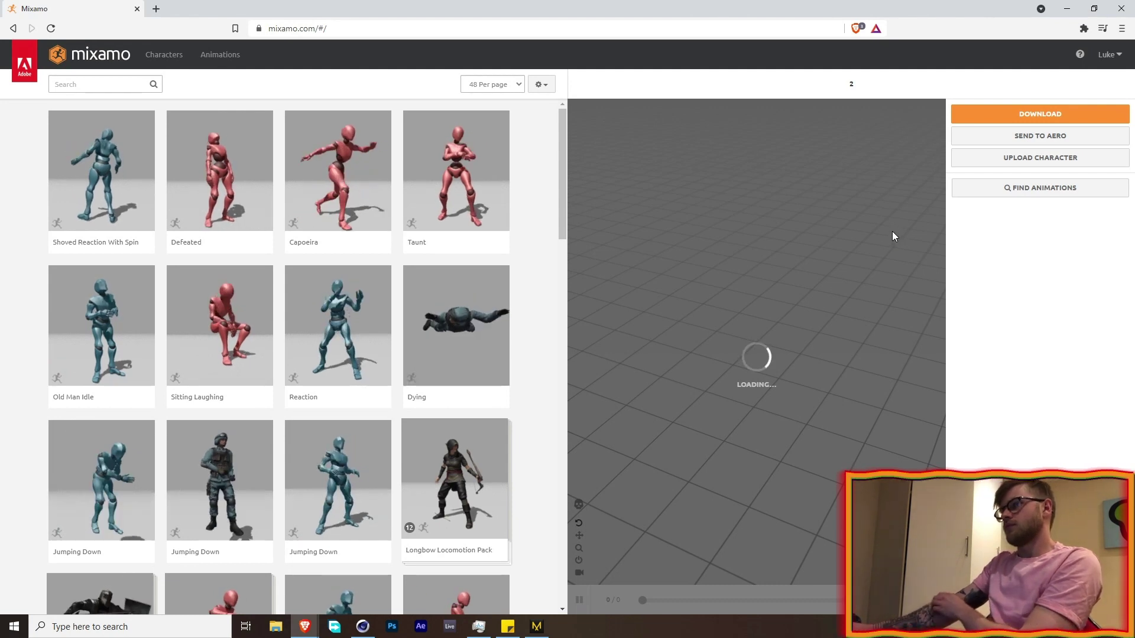
# Step: Upload the 'human' character file through Upload Character
pyautogui.click(1005, 166)
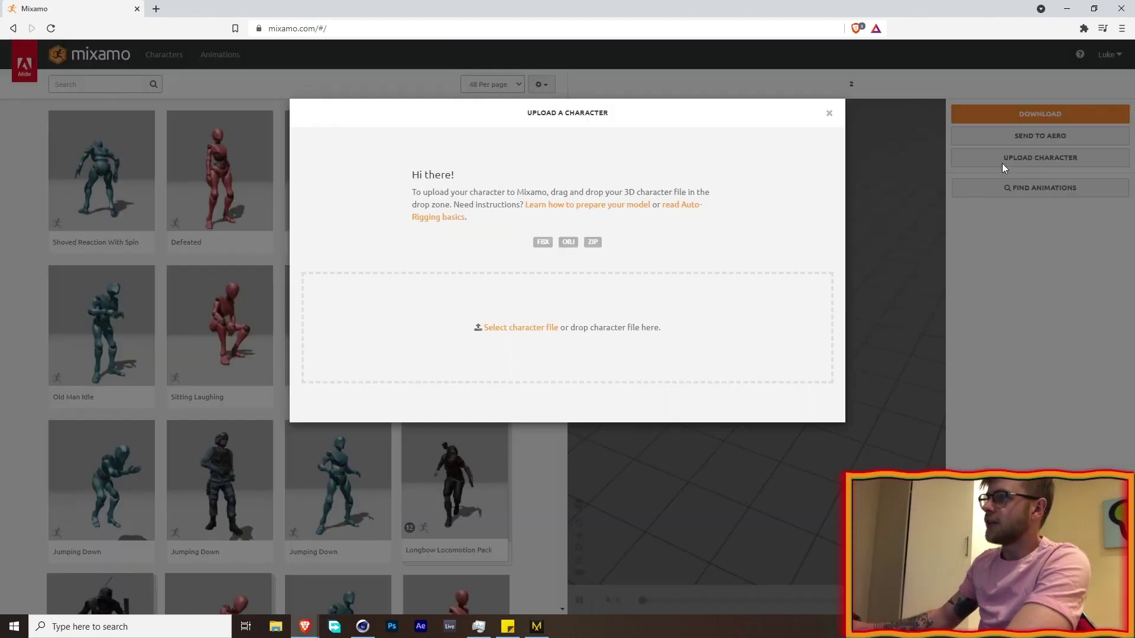
pyautogui.click(507, 328)
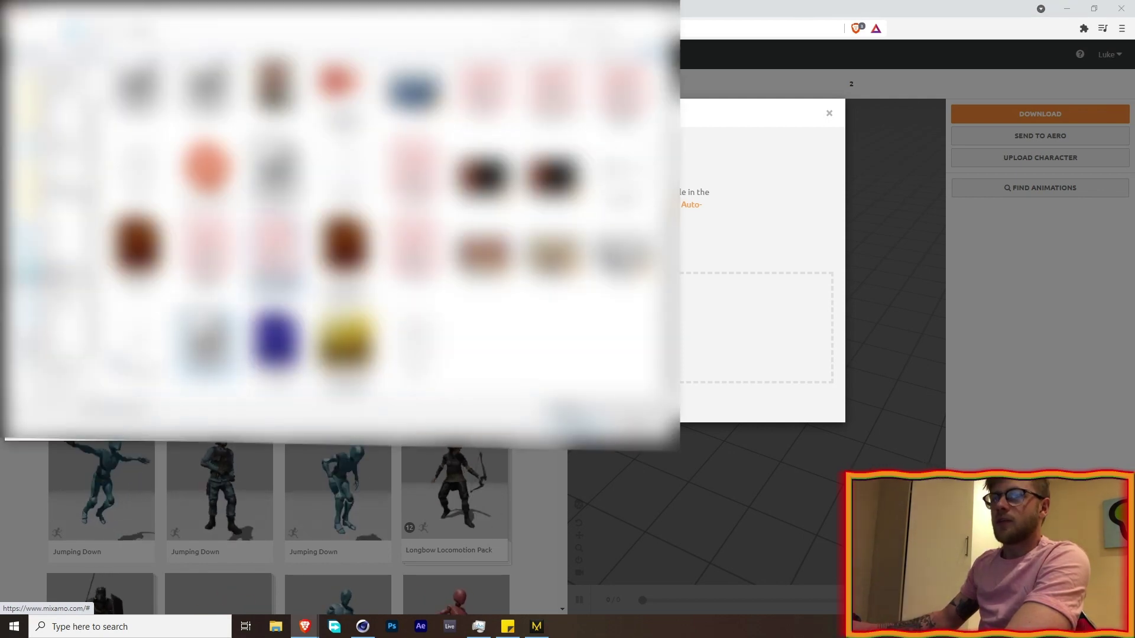
pyautogui.click(207, 90)
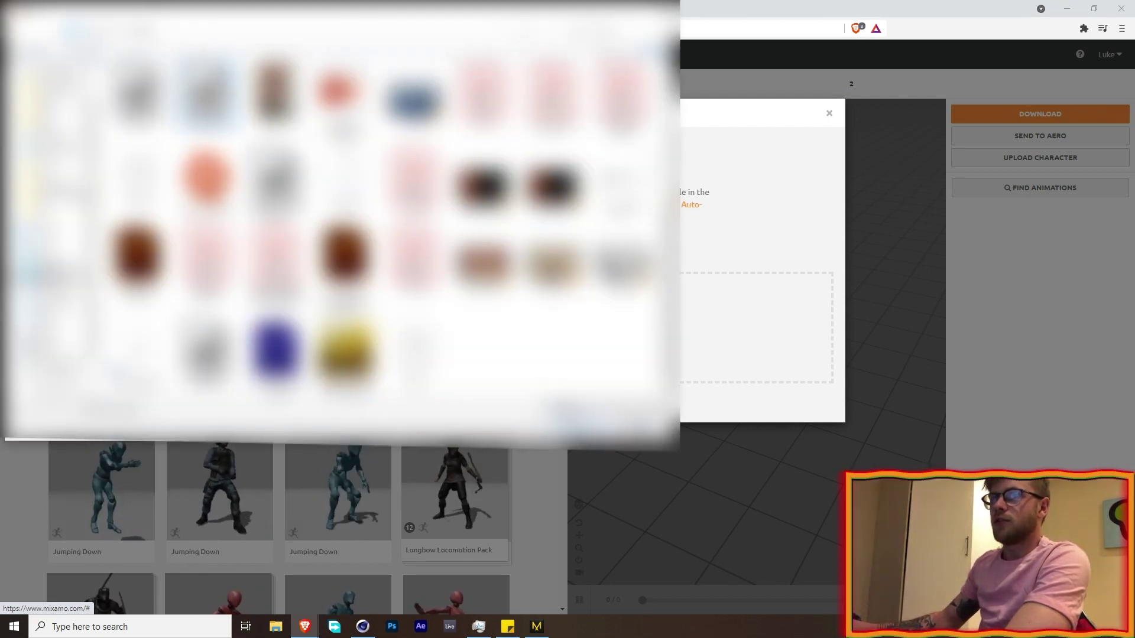
pyautogui.click(584, 430)
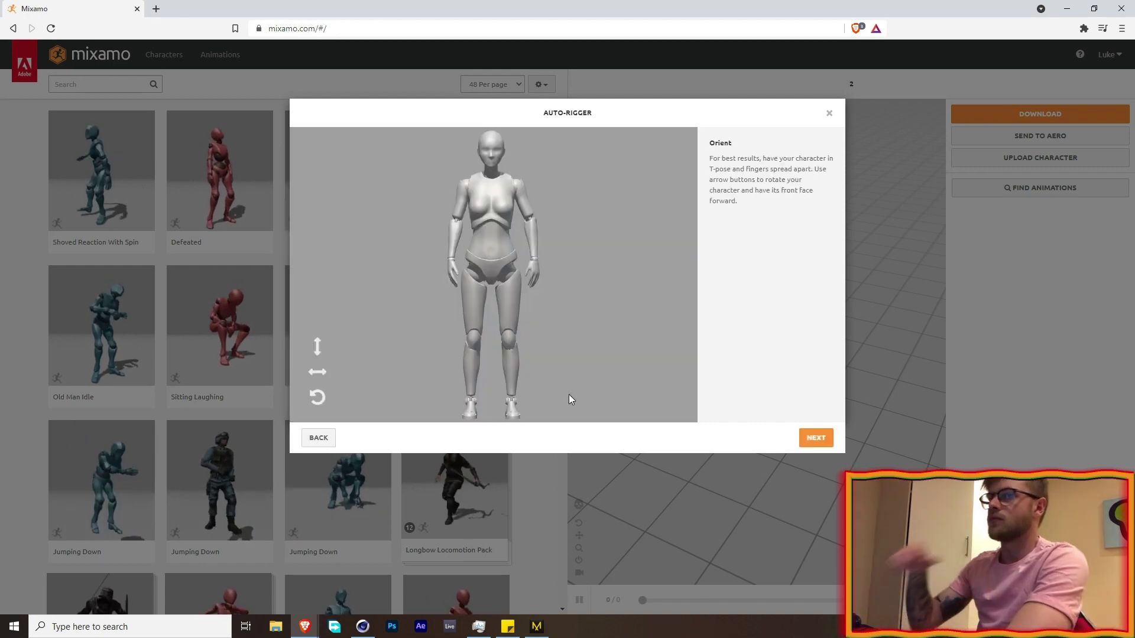
# Step: Close the auto-rigger and upload the human model file again
pyautogui.click(830, 113)
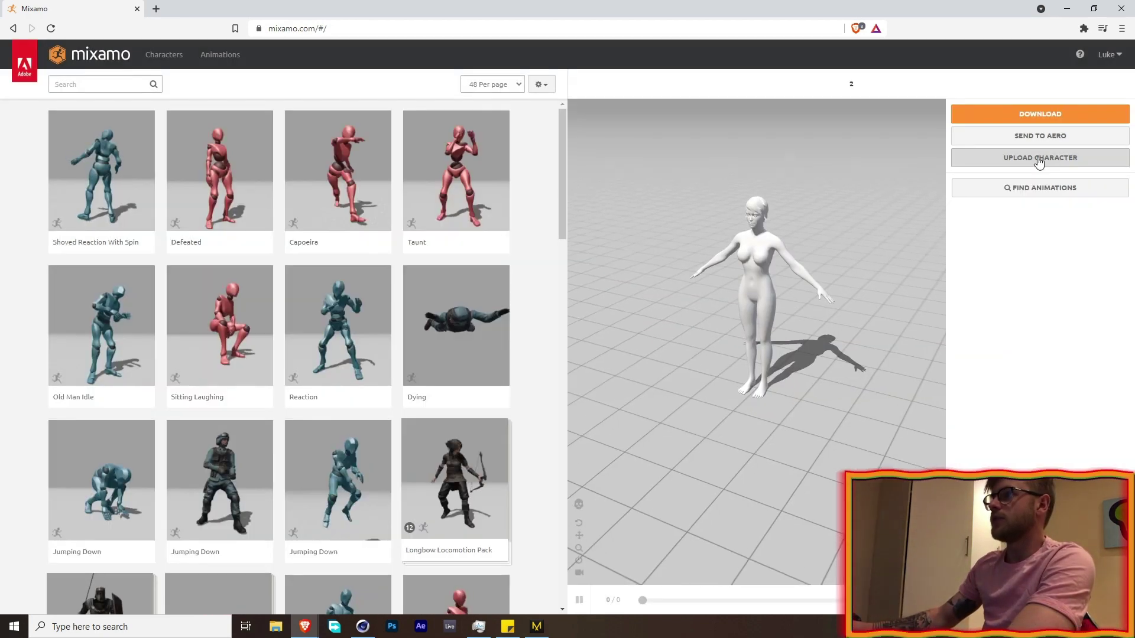
pyautogui.click(1035, 157)
pyautogui.click(830, 114)
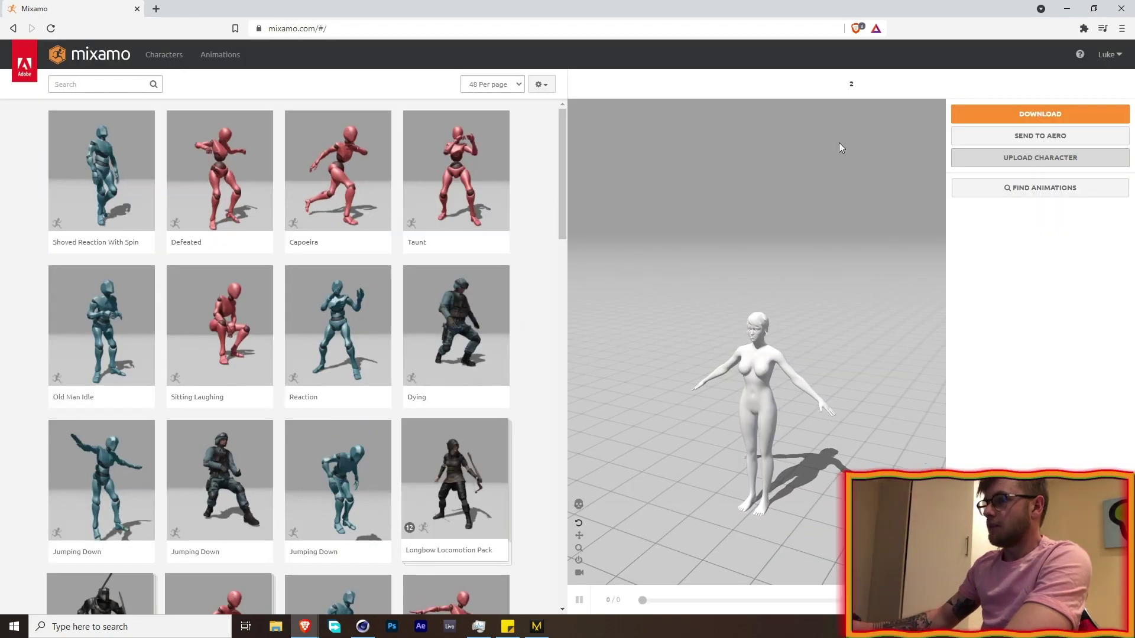
pyautogui.click(1035, 158)
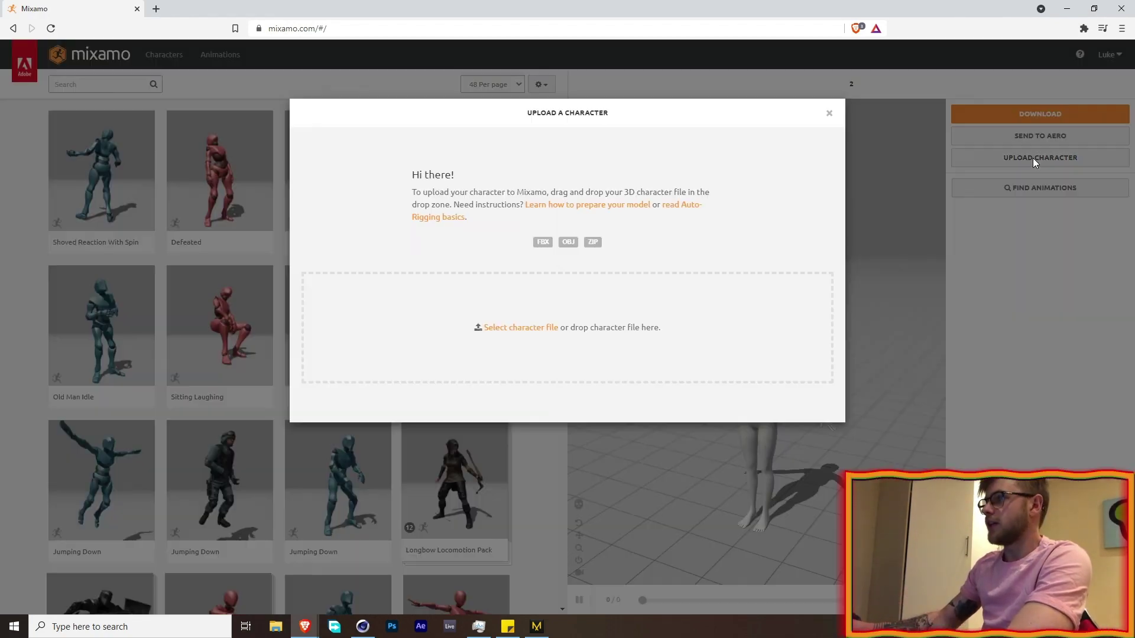
pyautogui.click(526, 328)
pyautogui.scroll(-3, 344, 309)
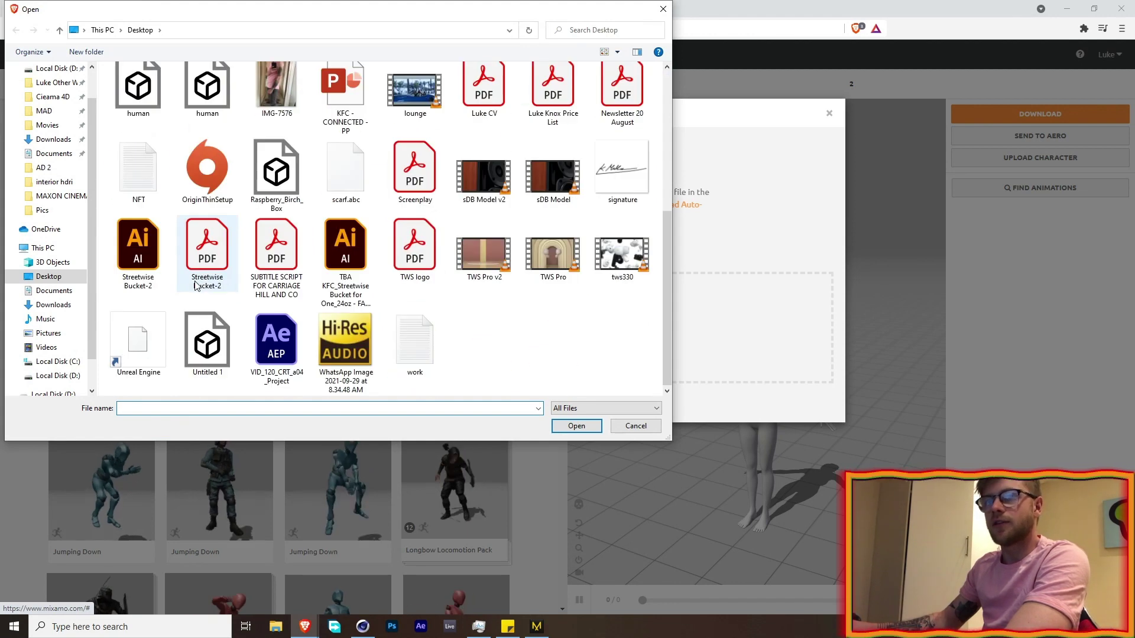
pyautogui.scroll(1, 344, 309)
pyautogui.click(577, 426)
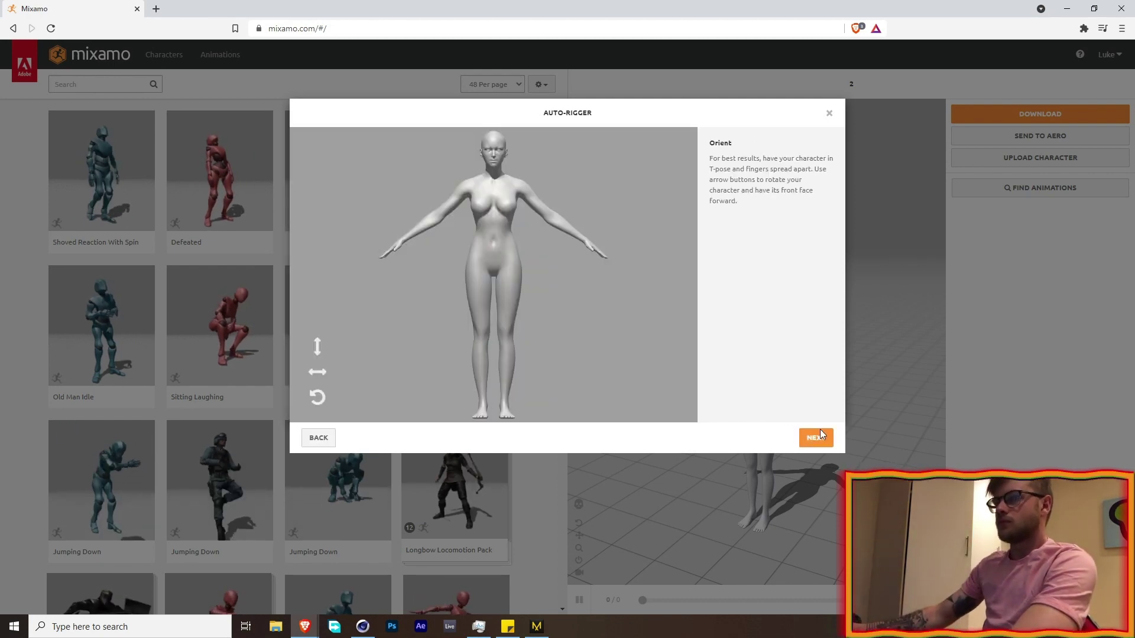
# Step: Place the chin, wrist, elbow, knee and groin markers on the character's body
pyautogui.click(817, 436)
pyautogui.moveTo(498, 185); pyautogui.dragTo(498, 160)
pyautogui.moveTo(366, 309); pyautogui.dragTo(398, 242)
pyautogui.moveTo(384, 334); pyautogui.dragTo(435, 218)
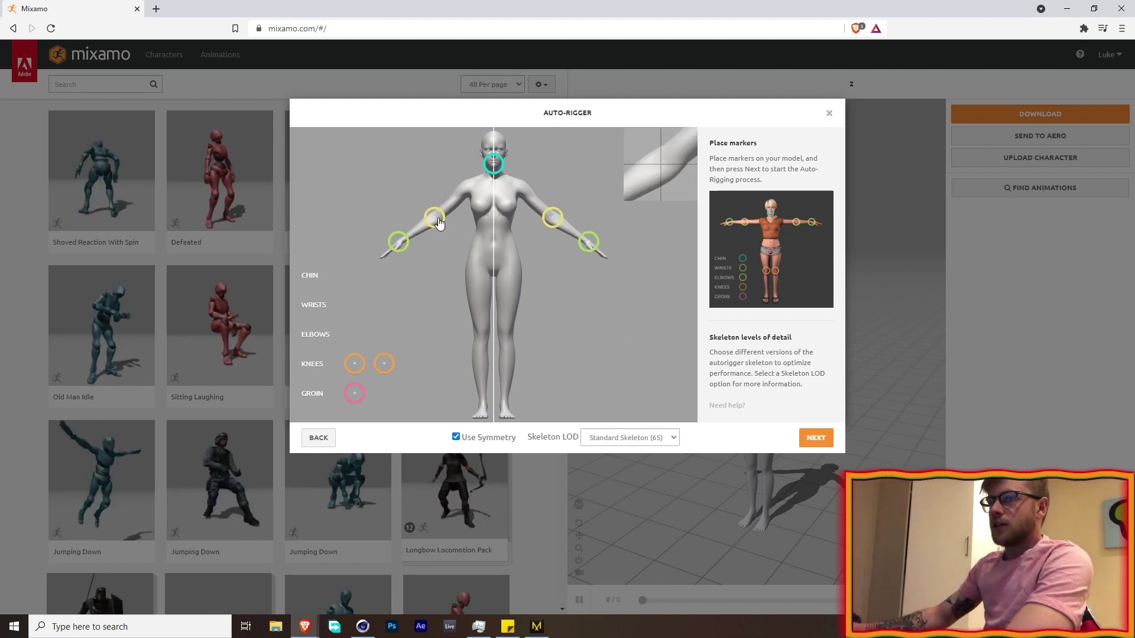
pyautogui.moveTo(354, 363); pyautogui.dragTo(485, 336)
pyautogui.moveTo(355, 393)
pyautogui.mouseDown()
pyautogui.moveTo(499, 289)
pyautogui.moveTo(497, 274)
pyautogui.mouseUp()
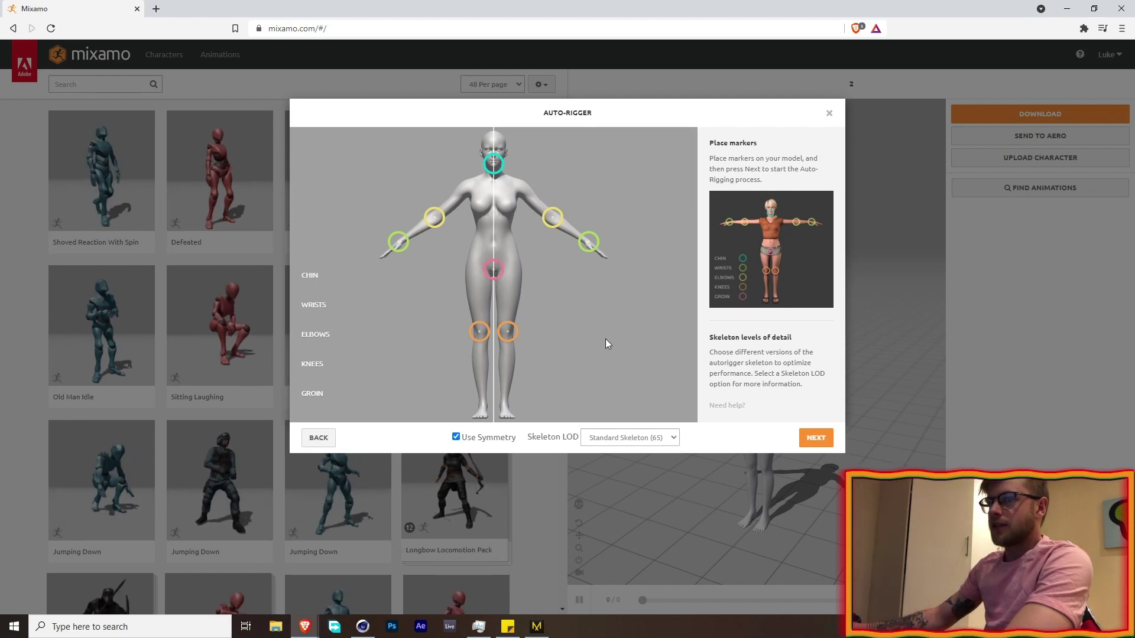
# Step: Auto-rig the character and accept the rigging result on Review
pyautogui.click(814, 436)
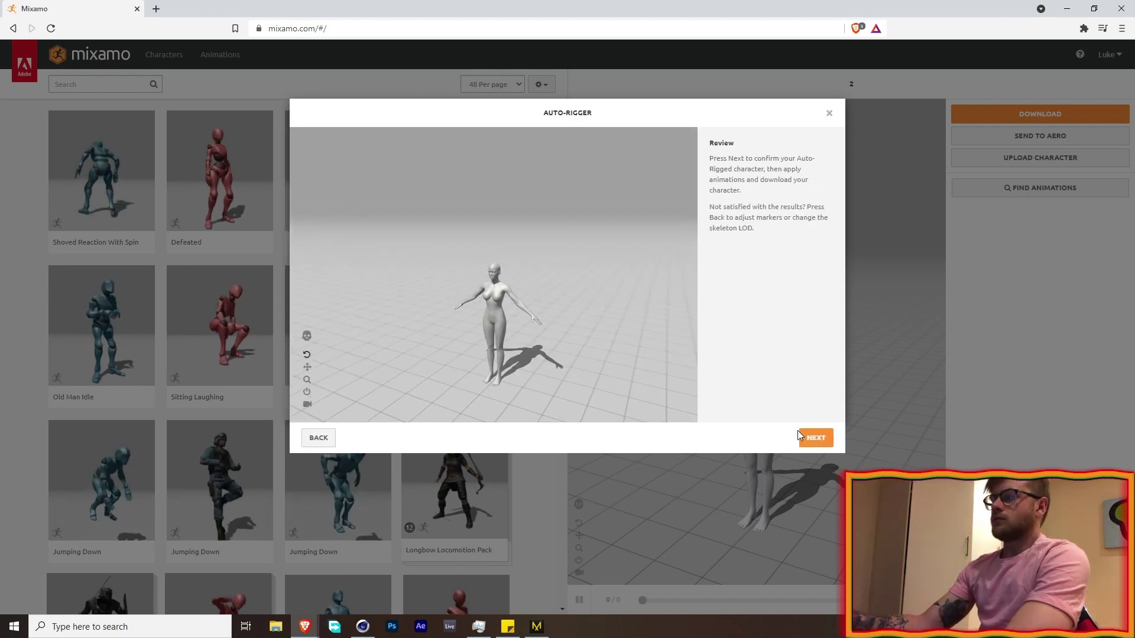
pyautogui.rightClick(796, 430)
pyautogui.click(753, 449)
pyautogui.click(814, 439)
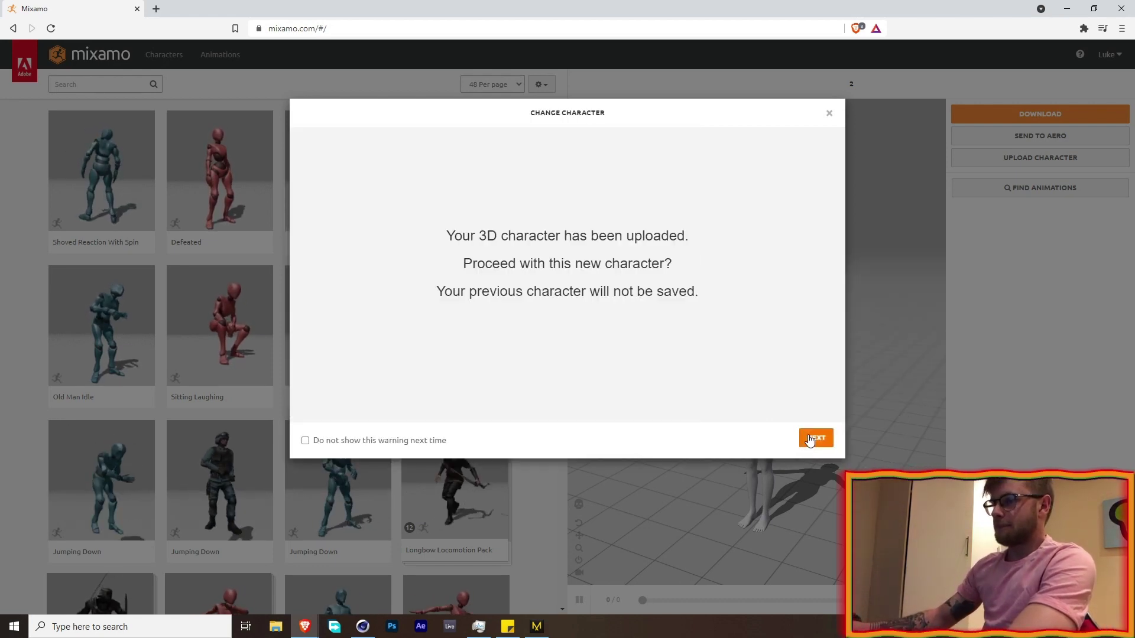
# Step: Confirm the new character, search 'walk' and apply the Standard Walk animation
pyautogui.click(810, 442)
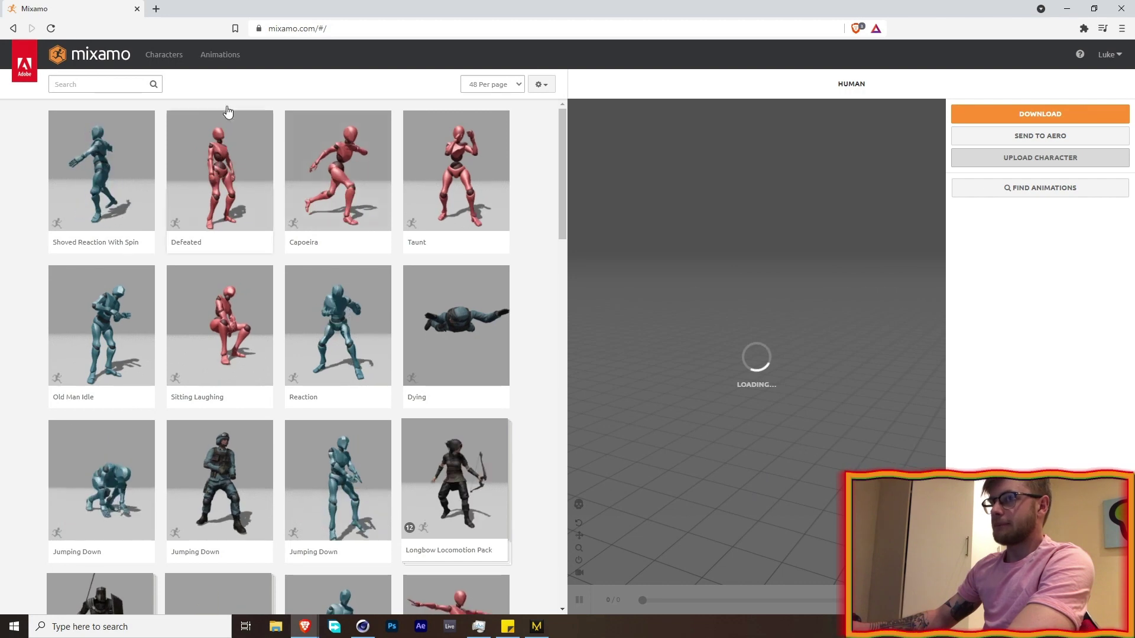
pyautogui.click(114, 91)
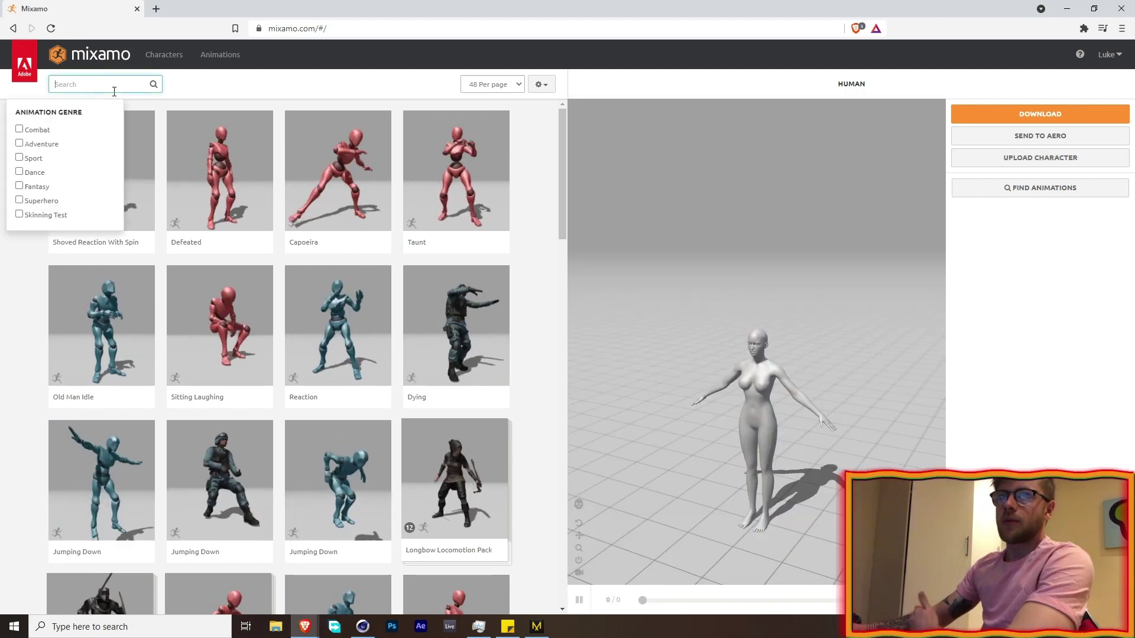
pyautogui.write('walk')
pyautogui.press('Return')
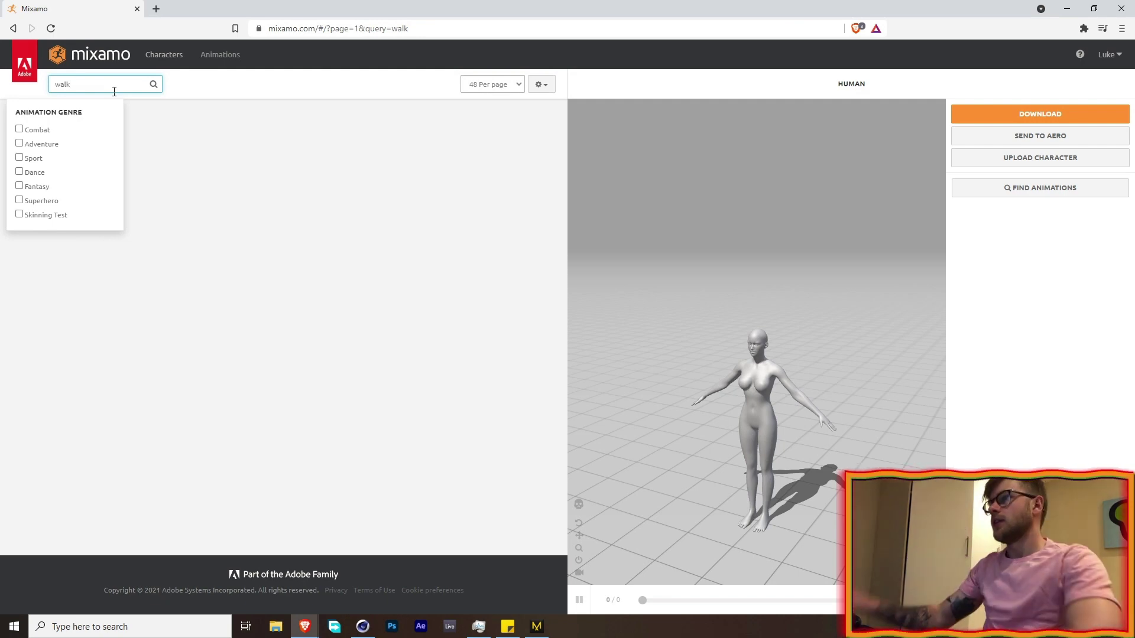
pyautogui.scroll(-1, 128, 191)
pyautogui.scroll(-9, 127, 191)
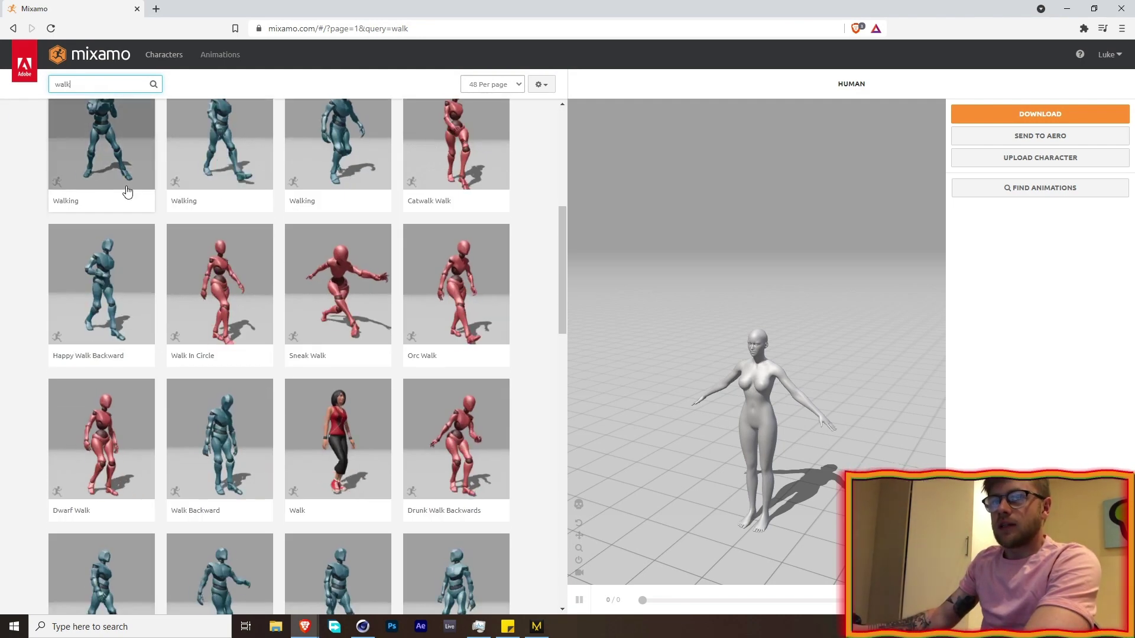
pyautogui.scroll(-3, 84, 238)
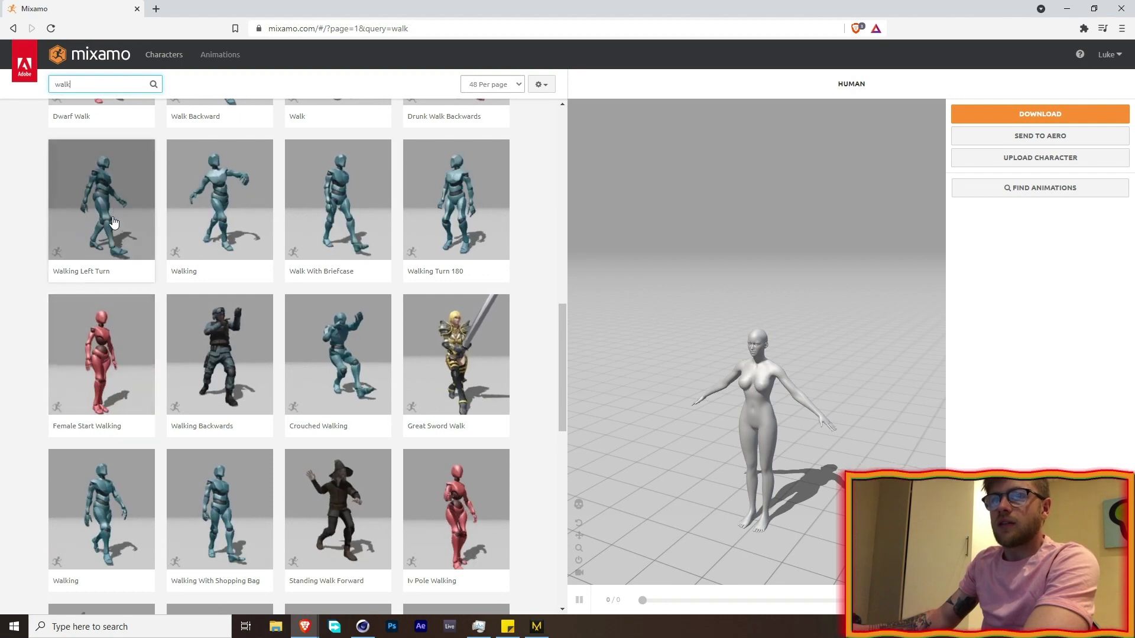
pyautogui.scroll(-3, 114, 222)
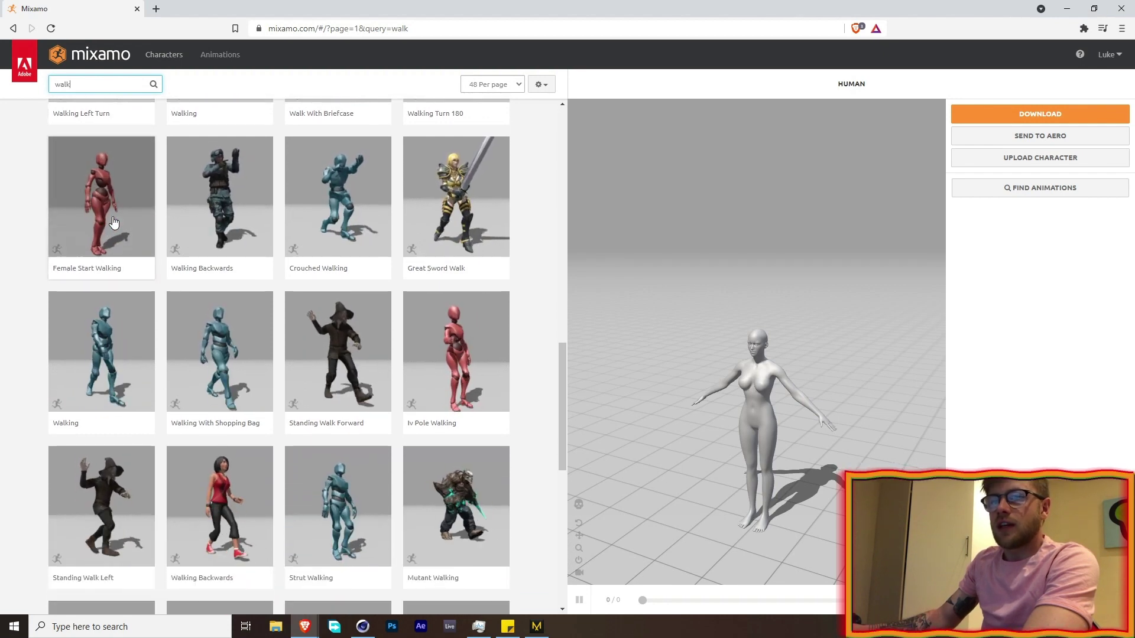
pyautogui.scroll(-7, 114, 222)
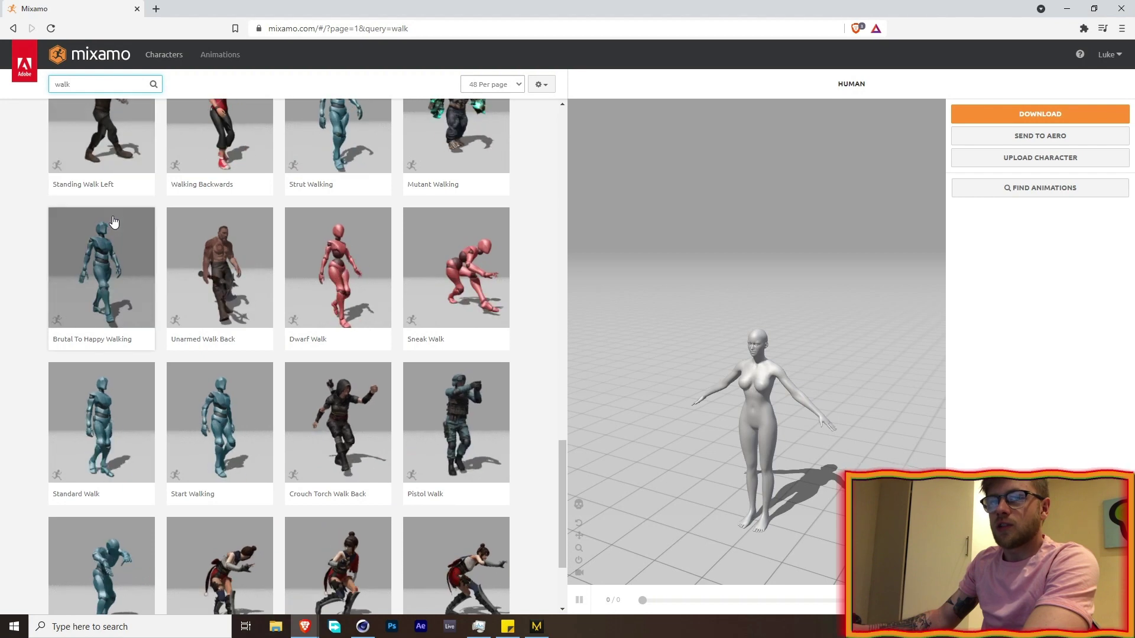
pyautogui.scroll(-3, 121, 281)
pyautogui.click(121, 281)
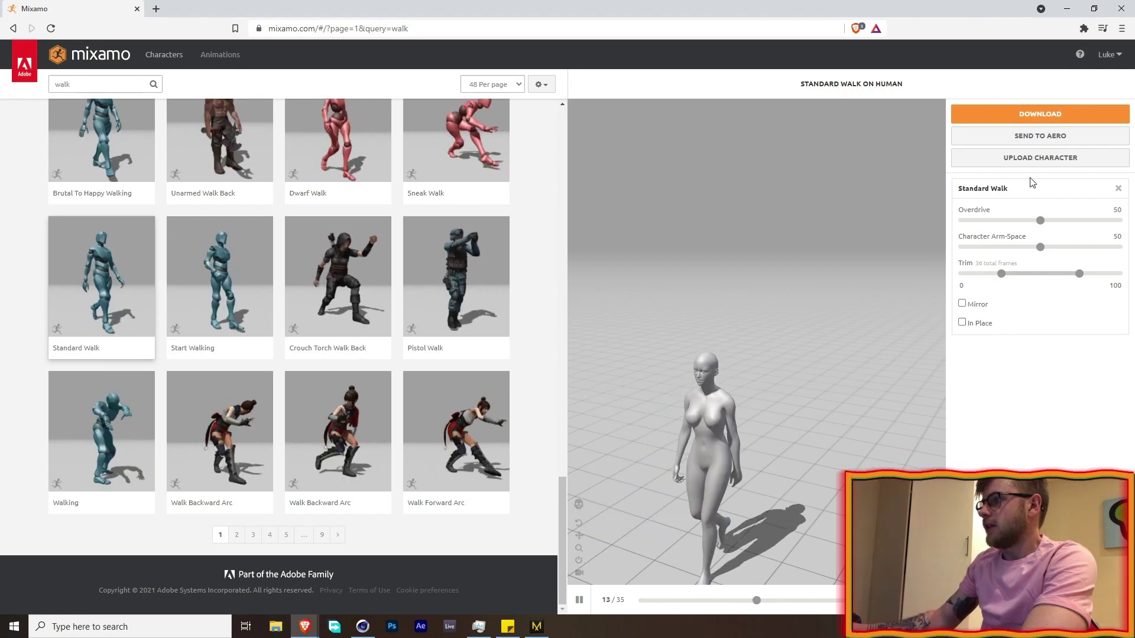
# Step: Download Standard Walk as FBX Binary, with skin and no keyframe reduction, to the Desktop
pyautogui.click(1073, 118)
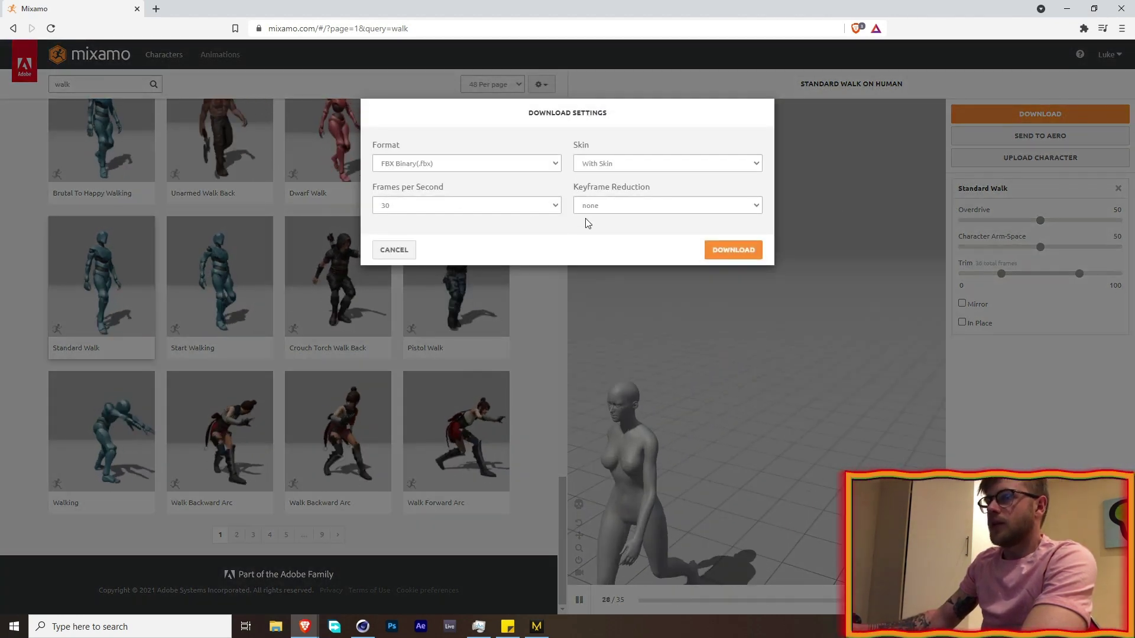
pyautogui.click(645, 207)
pyautogui.click(516, 245)
pyautogui.click(602, 164)
pyautogui.click(519, 221)
pyautogui.click(505, 164)
pyautogui.click(541, 245)
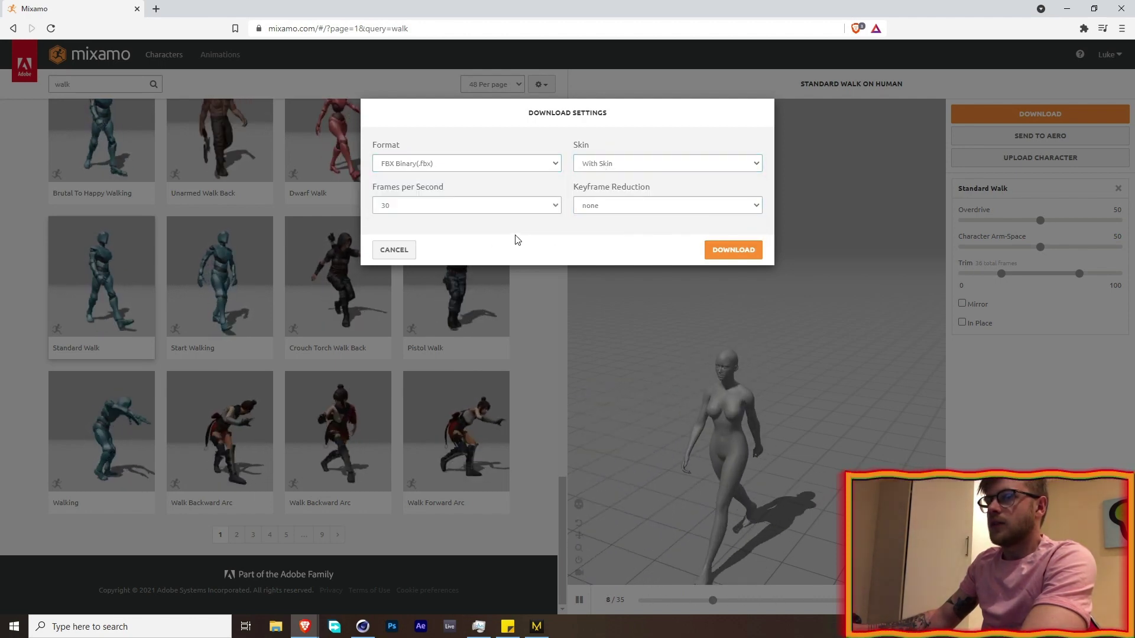
pyautogui.click(738, 251)
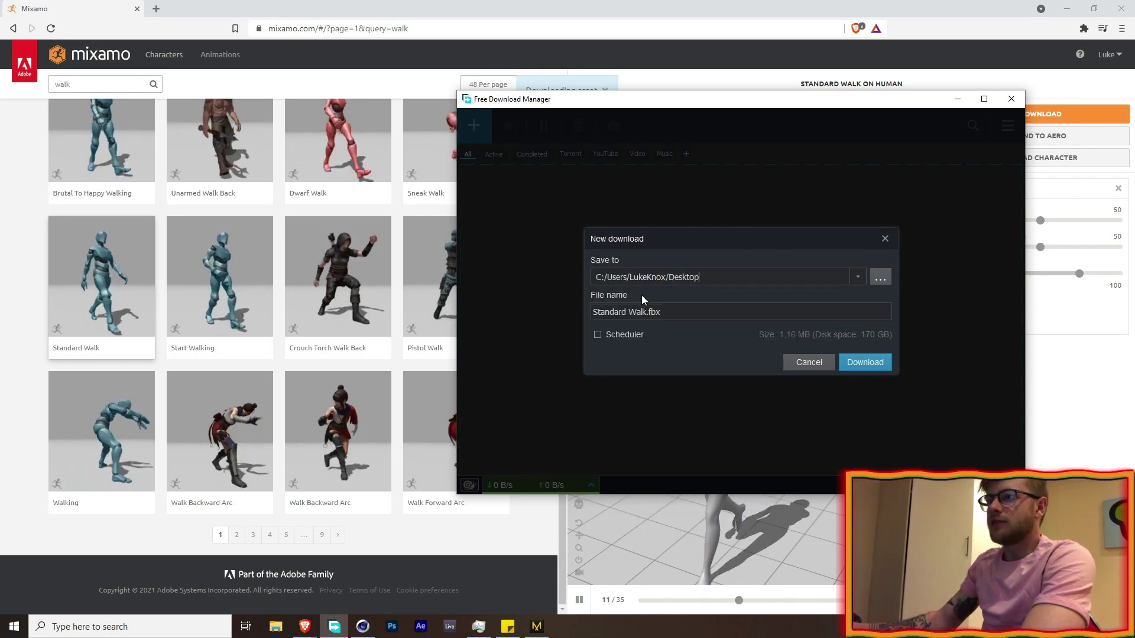
pyautogui.click(865, 361)
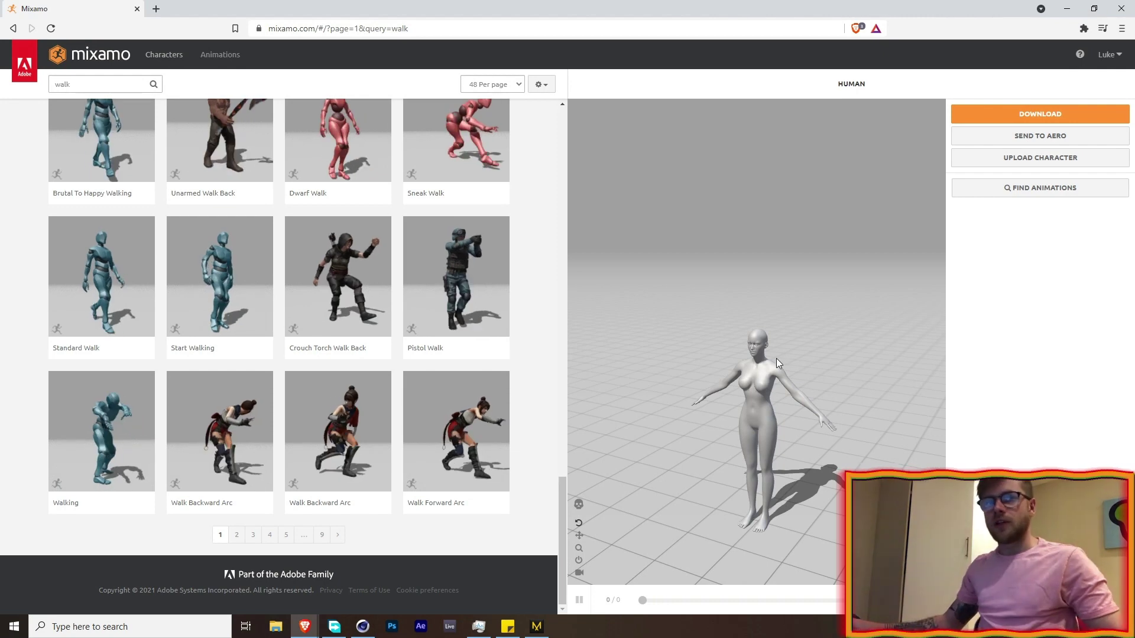
# Step: Set the bare character's download settings to Original Pose
pyautogui.click(1026, 123)
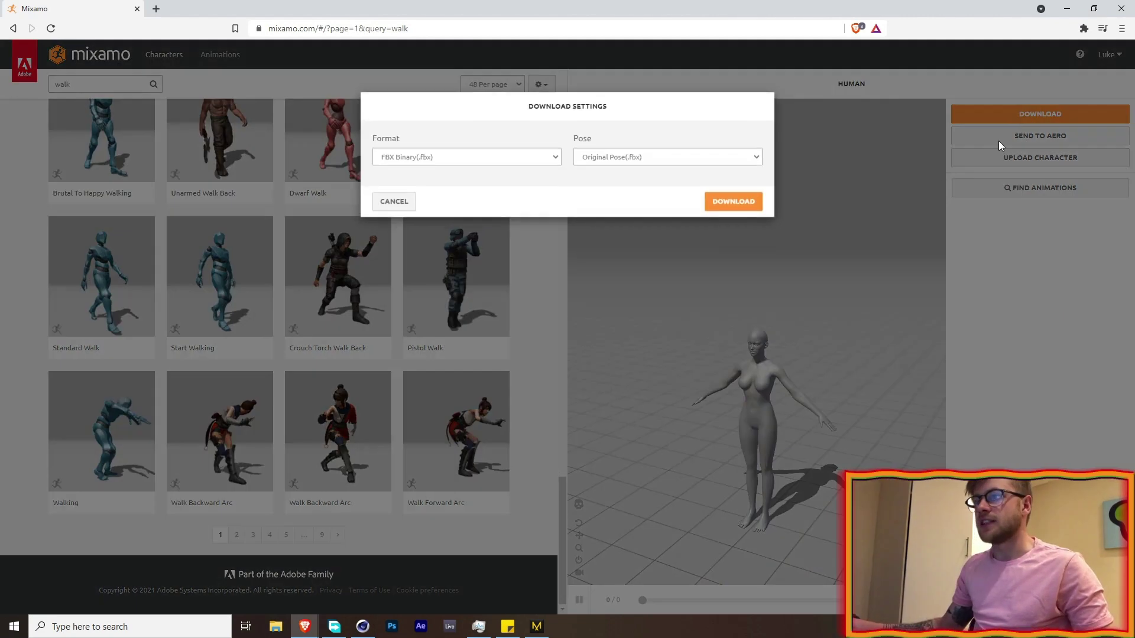
pyautogui.click(657, 169)
pyautogui.click(558, 217)
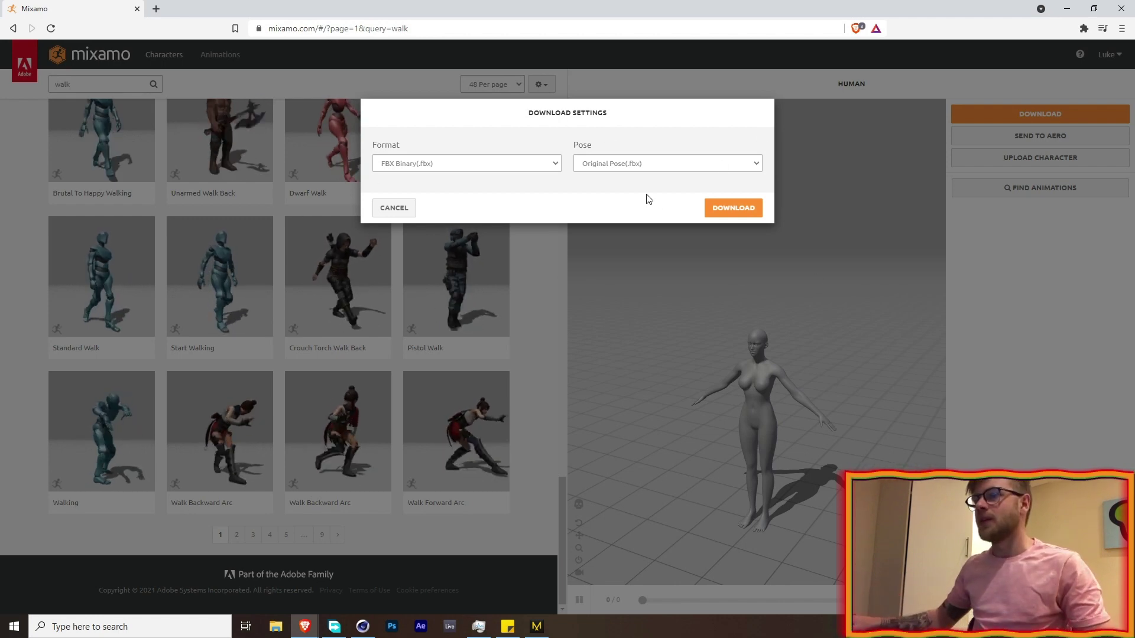
# Step: Import the Mixamo FBX avatar into Marvelous Designer and toggle X-ray with Shift+X
pyautogui.click(535, 625)
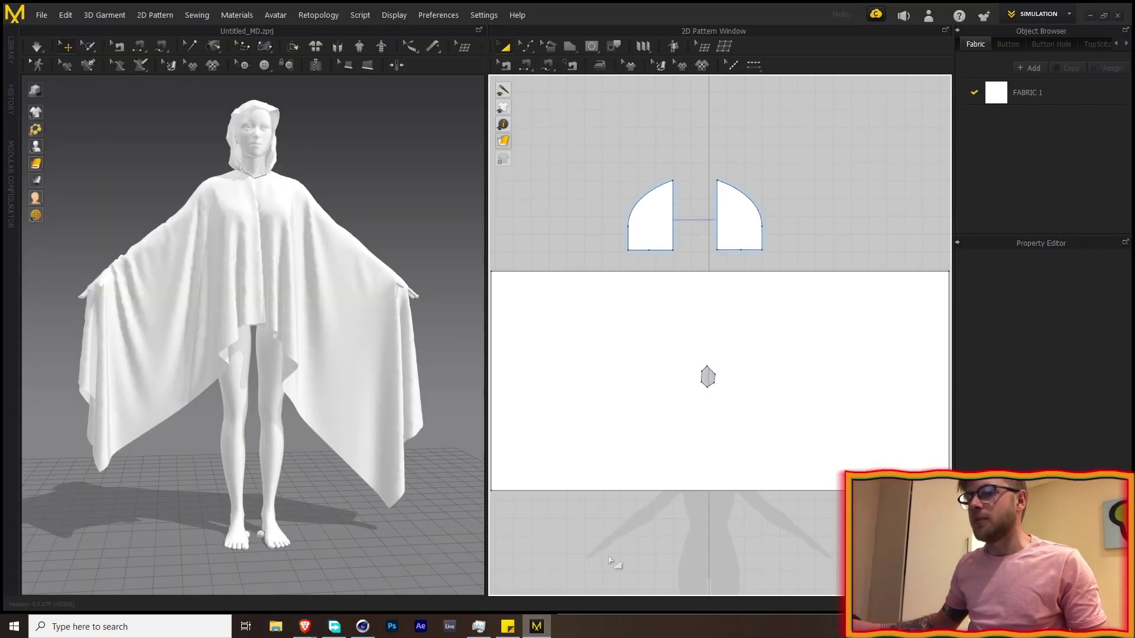
pyautogui.click(42, 17)
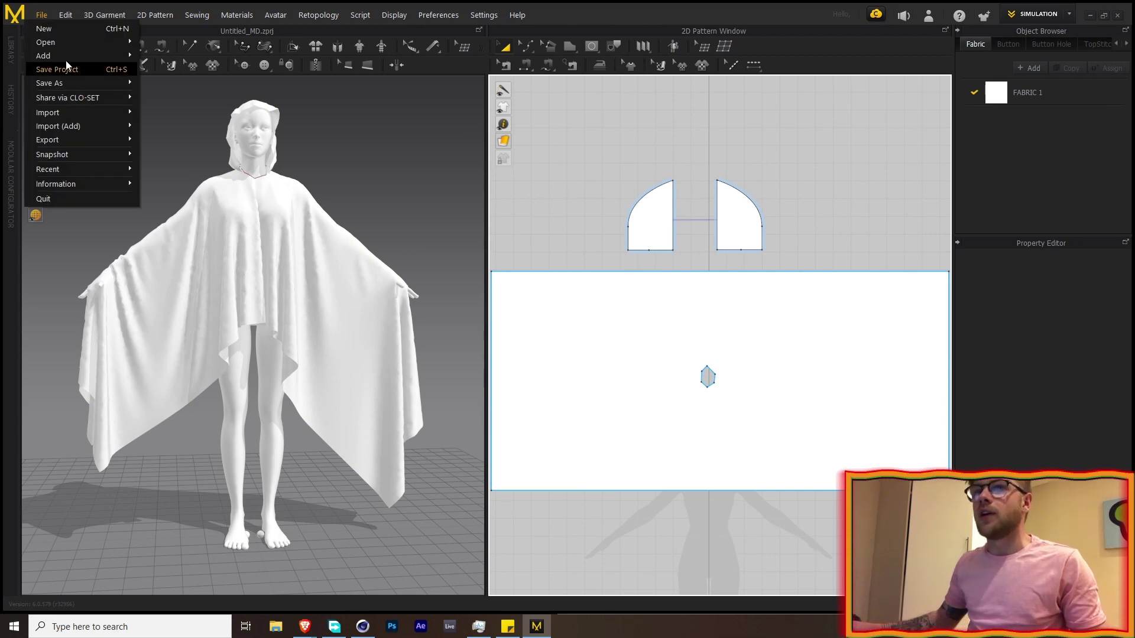
pyautogui.moveTo(65, 112)
pyautogui.click(171, 142)
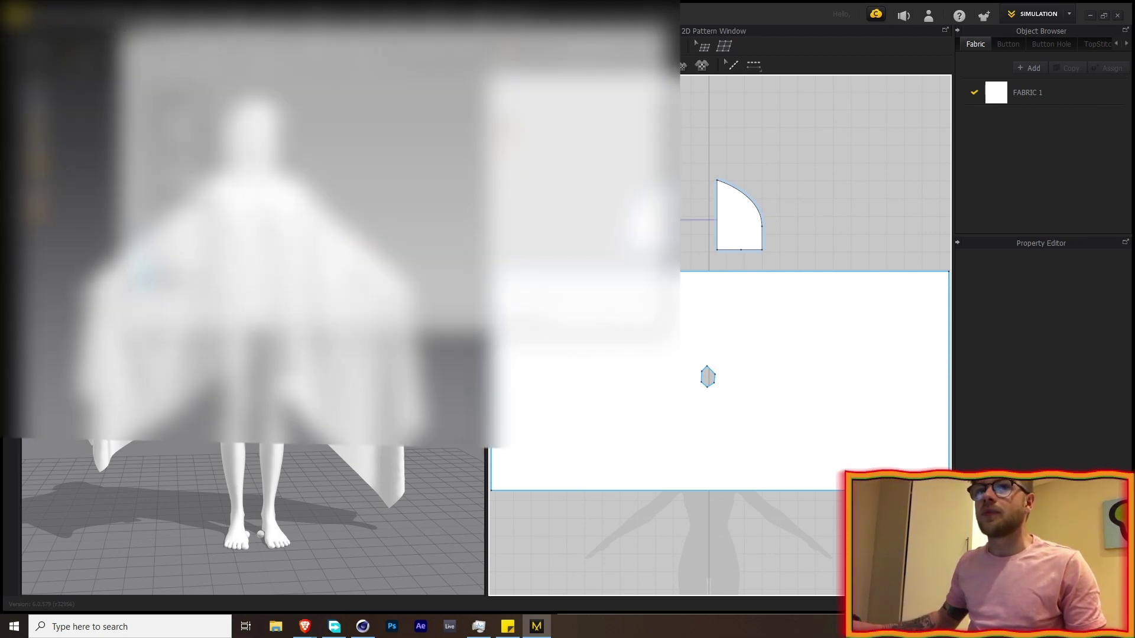
pyautogui.click(552, 319)
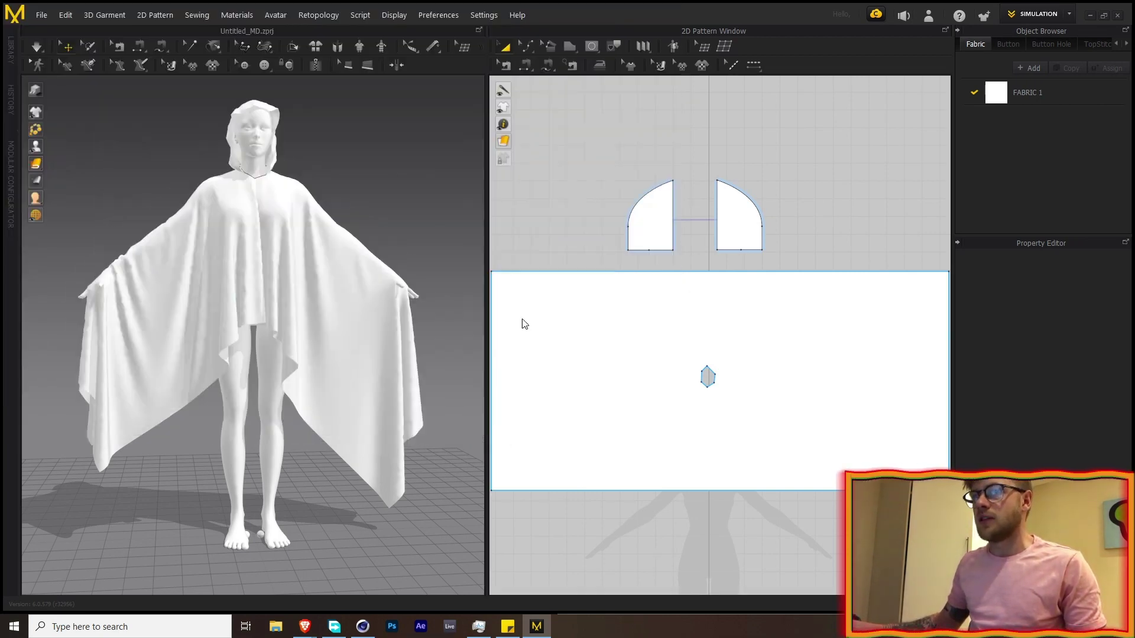
pyautogui.click(569, 456)
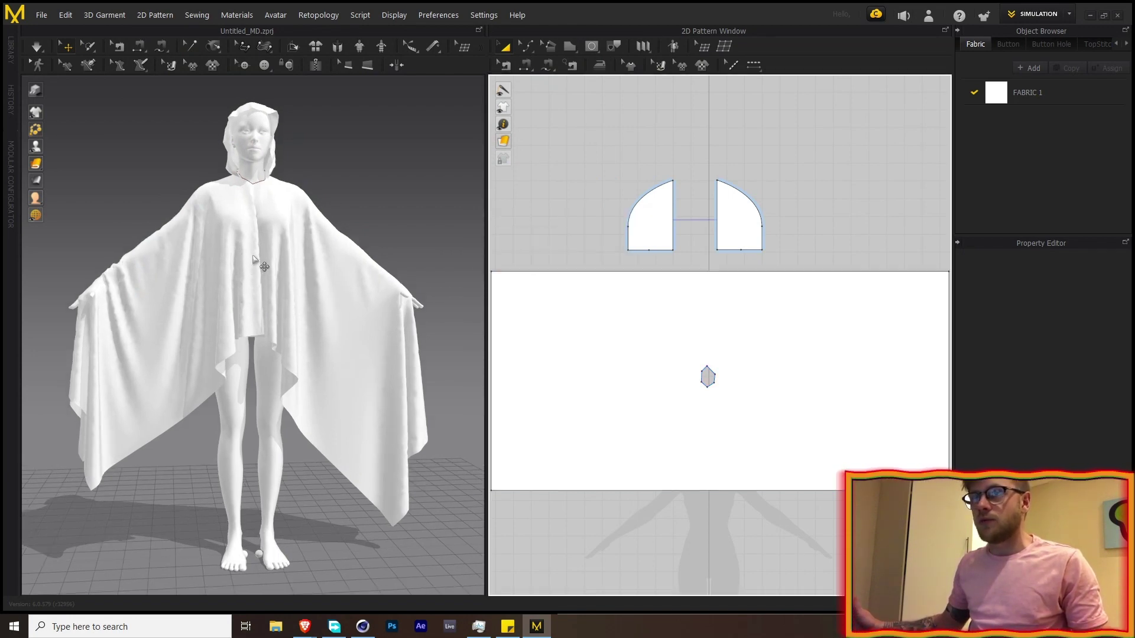
pyautogui.hotkey('shift', 'x')
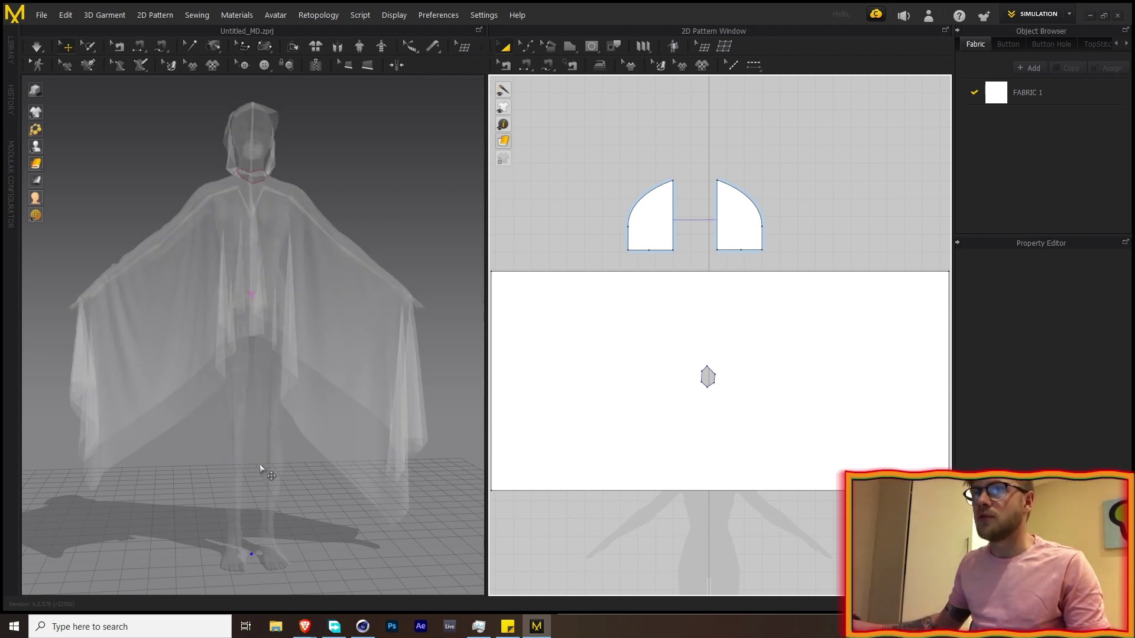
# Step: Save the project as 1.zprj
pyautogui.click(42, 16)
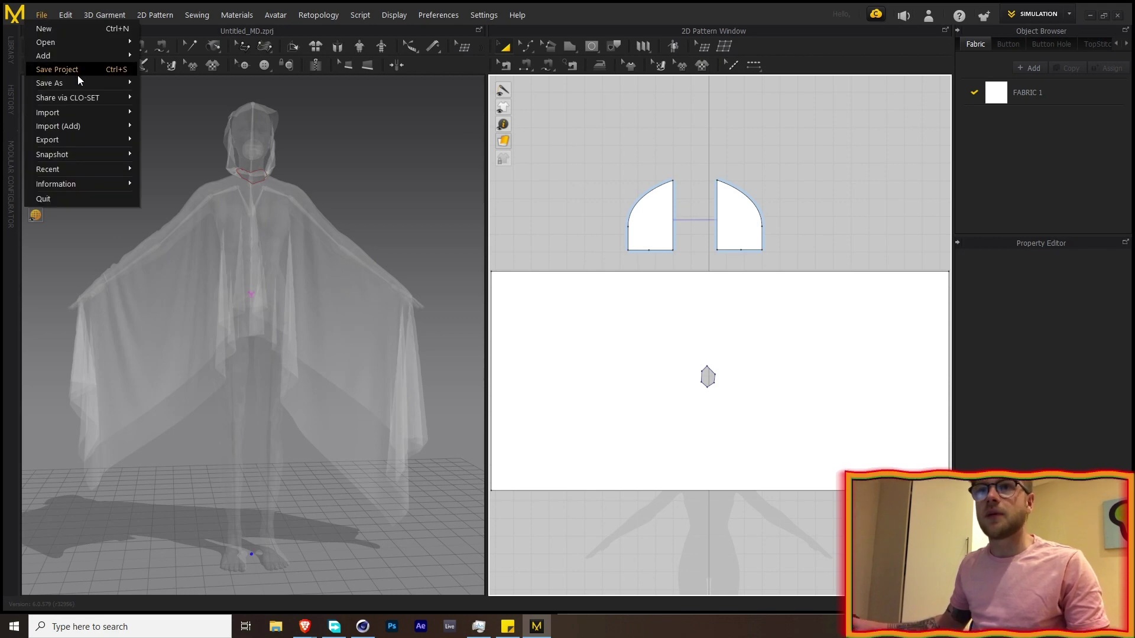
pyautogui.moveTo(77, 81)
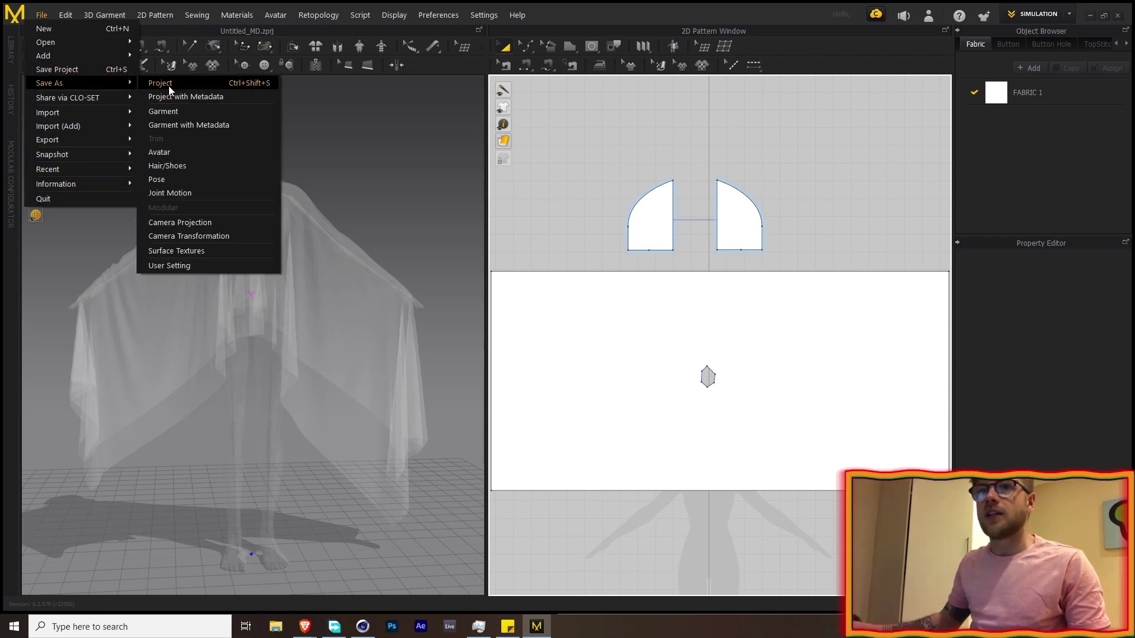
pyautogui.click(55, 67)
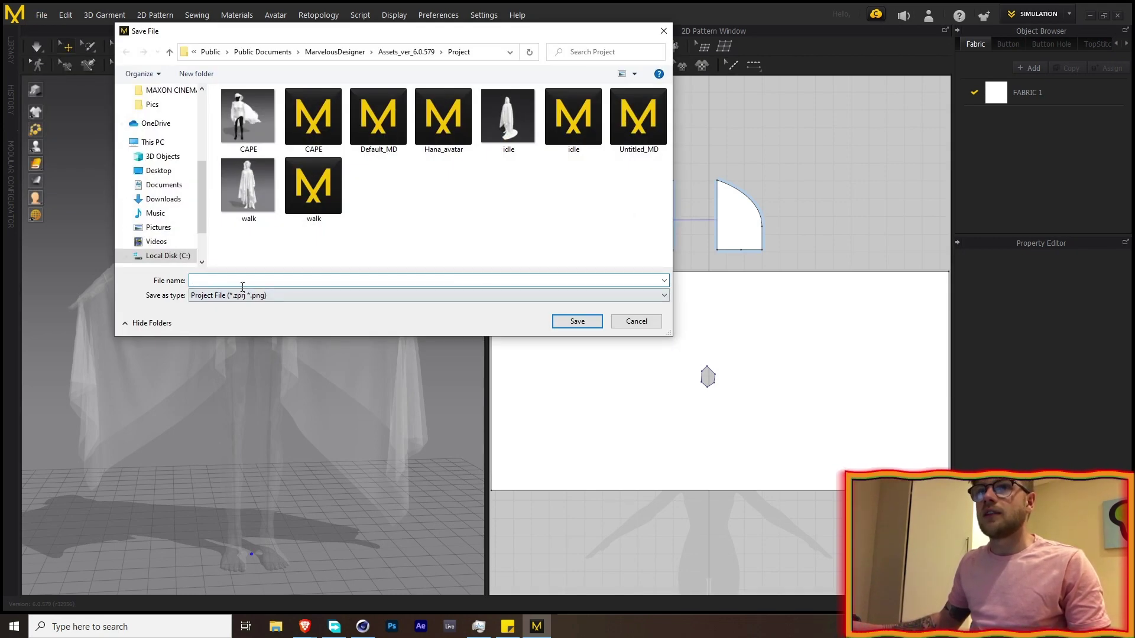
pyautogui.write('1')
pyautogui.press('Return')
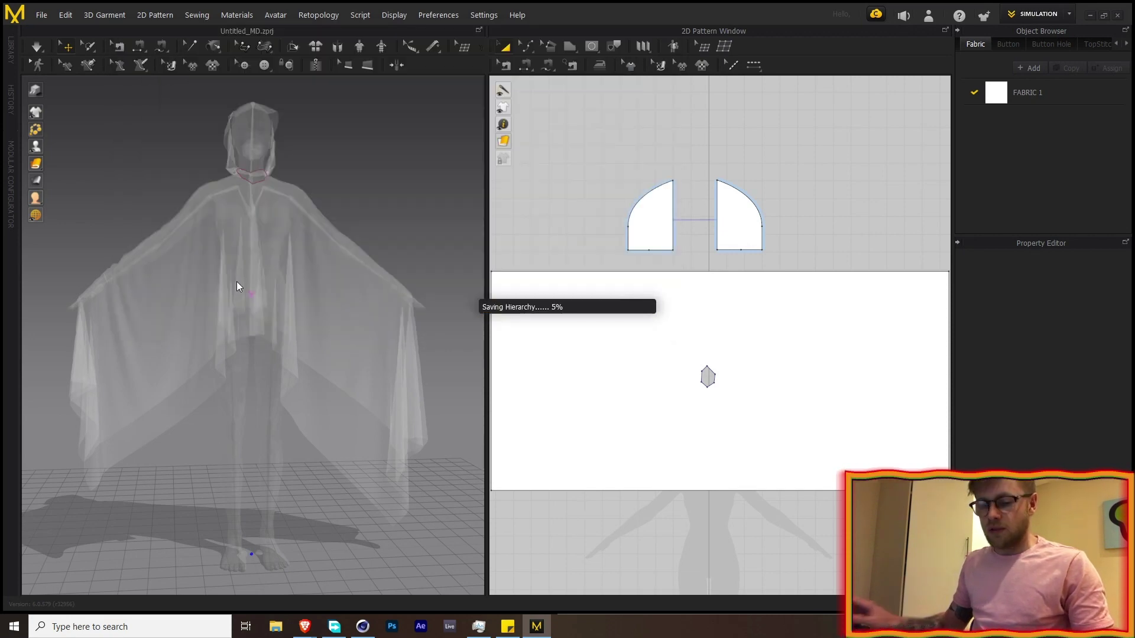
pyautogui.click(41, 15)
# Step: Start a fresh empty project with only the avatar in the scene
pyautogui.press('Escape')
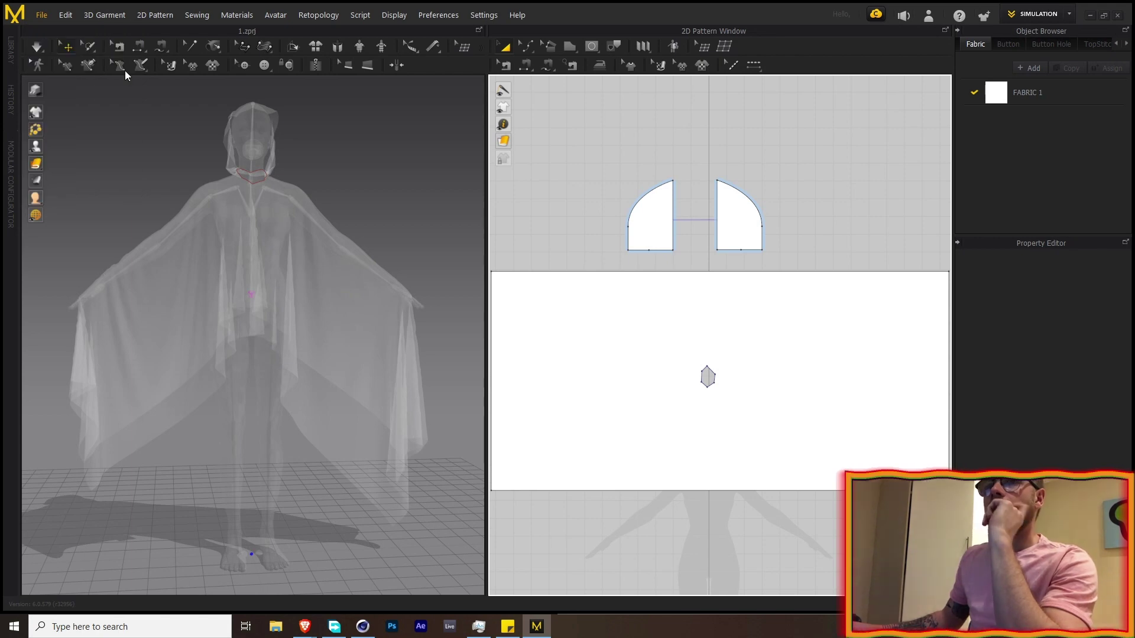
pyautogui.hotkey('ctrl', 'n')
pyautogui.scroll(-2, 263, 240)
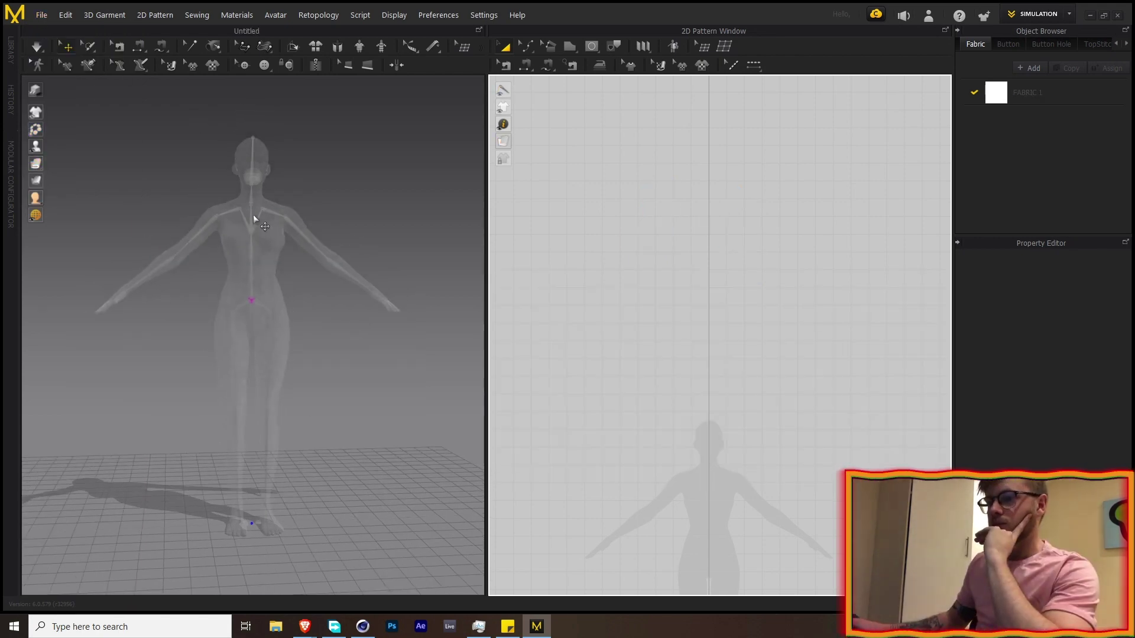
pyautogui.click(263, 278)
pyautogui.click(43, 15)
pyautogui.click(48, 13)
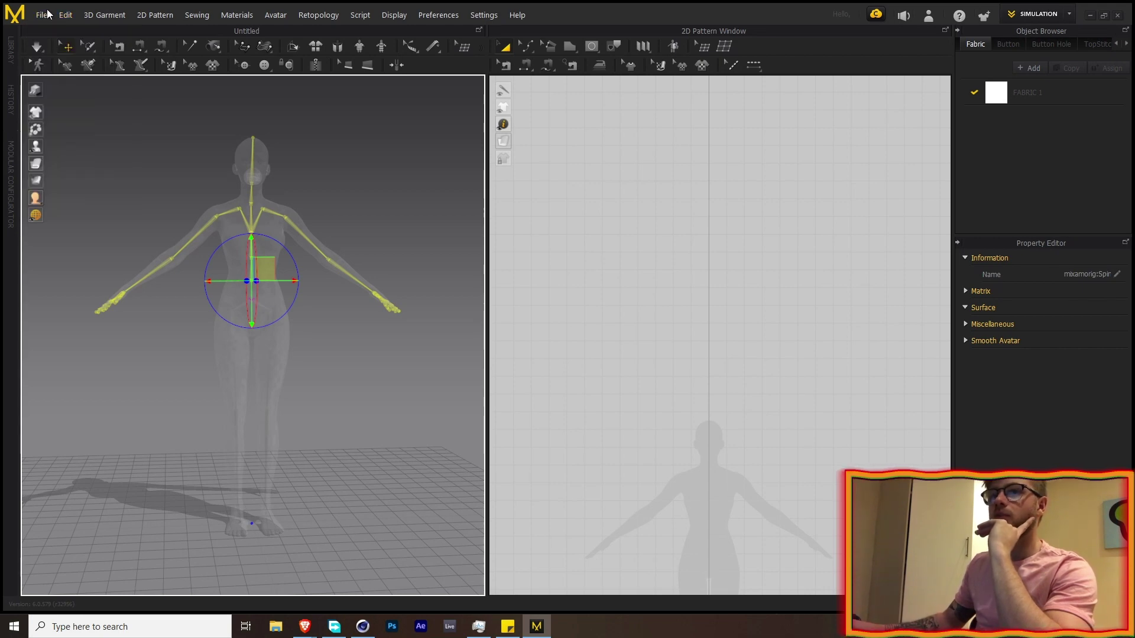
# Step: Import the Mixamo walking character as FBX, accepting the import settings and dismissing the warning
pyautogui.click(38, 15)
pyautogui.moveTo(70, 108)
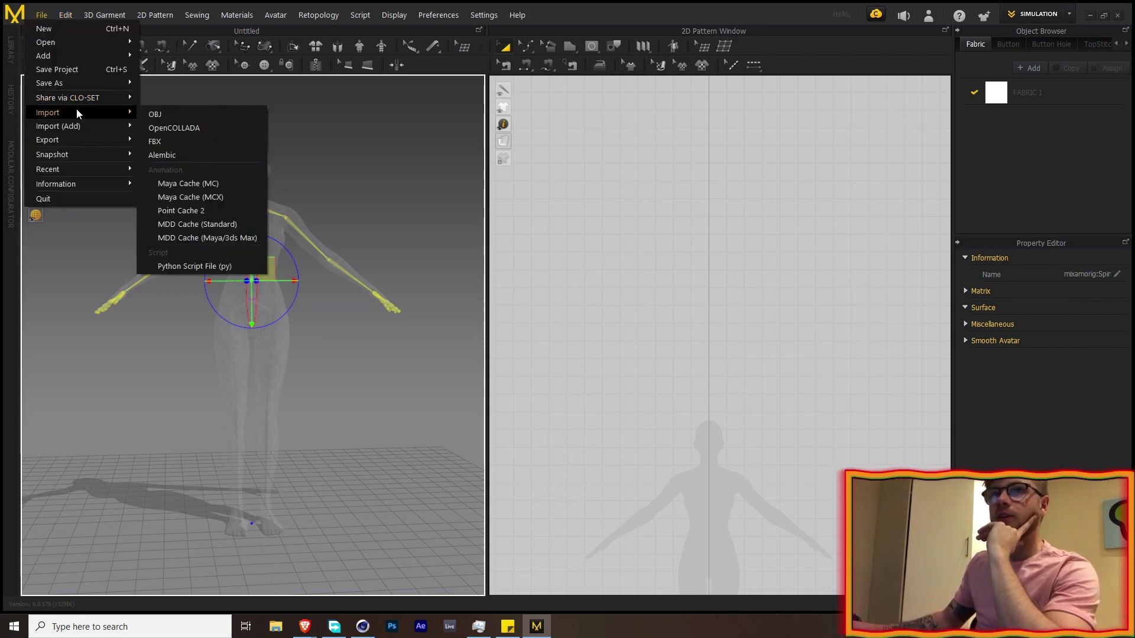
pyautogui.click(178, 143)
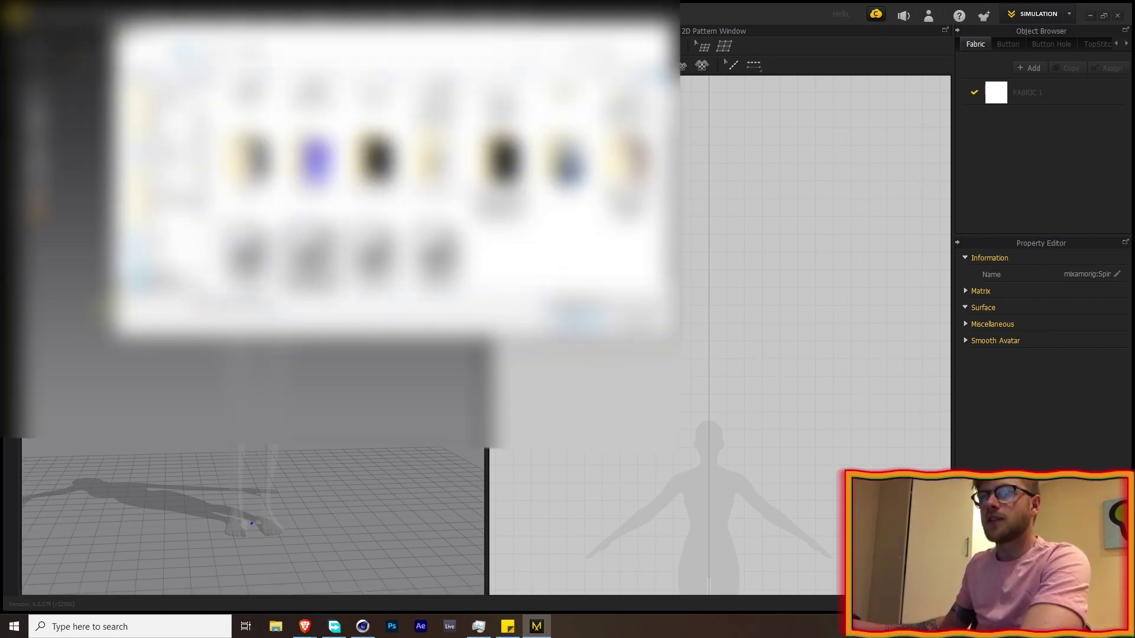
pyautogui.click(552, 321)
pyautogui.click(575, 455)
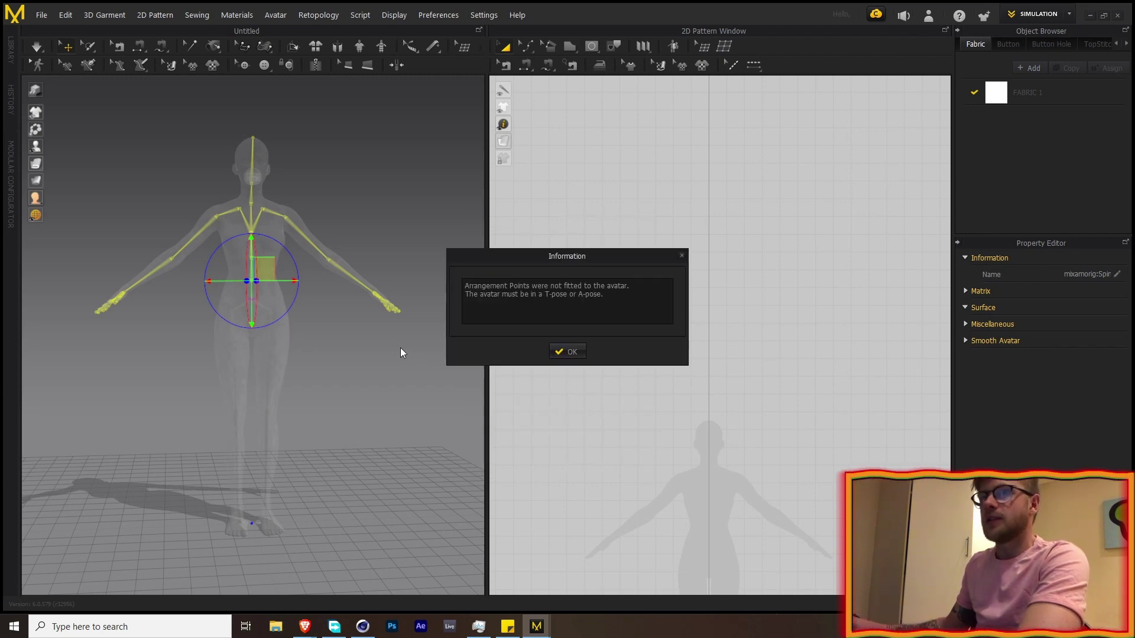
pyautogui.click(572, 352)
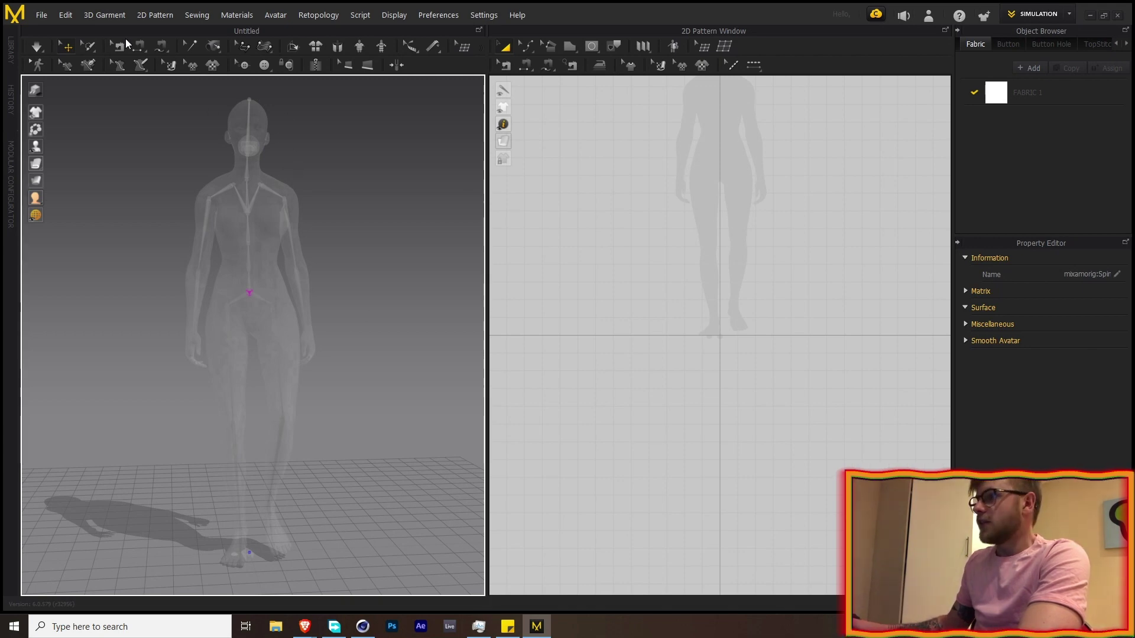
# Step: Save the avatar's current pose as a pose file named walk
pyautogui.click(41, 16)
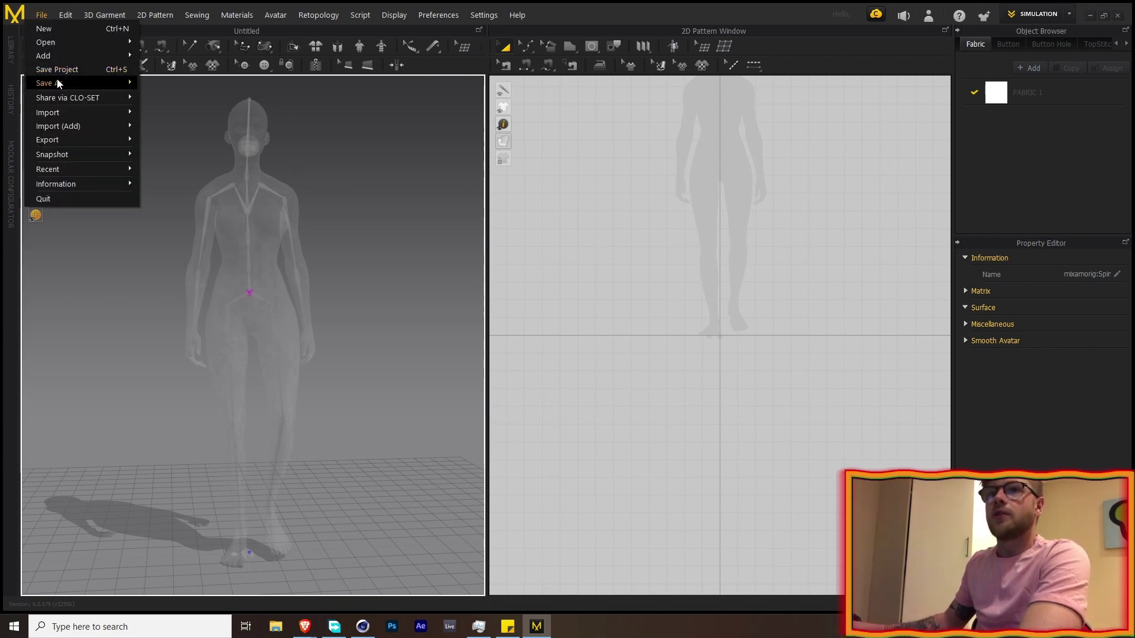
pyautogui.moveTo(63, 78)
pyautogui.click(169, 179)
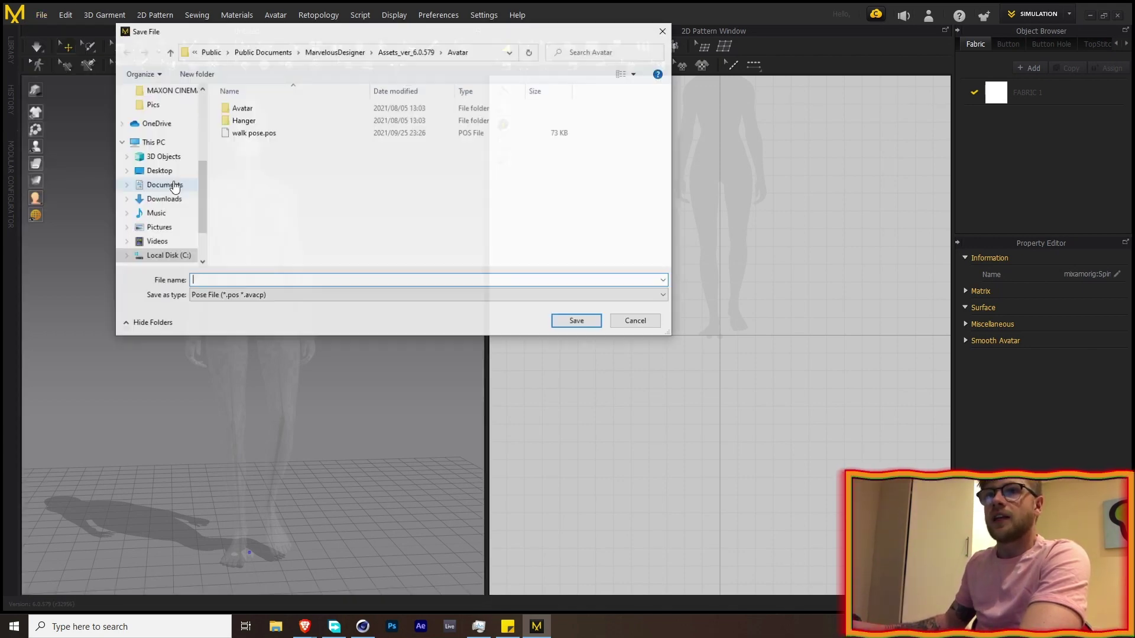
pyautogui.write('walk')
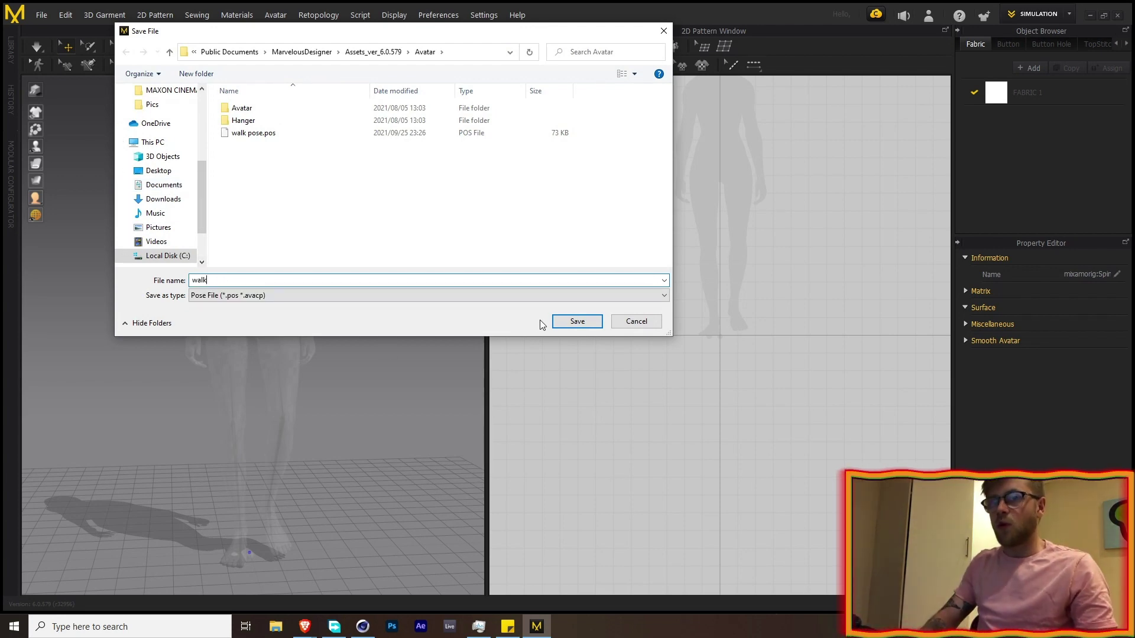
pyautogui.click(575, 320)
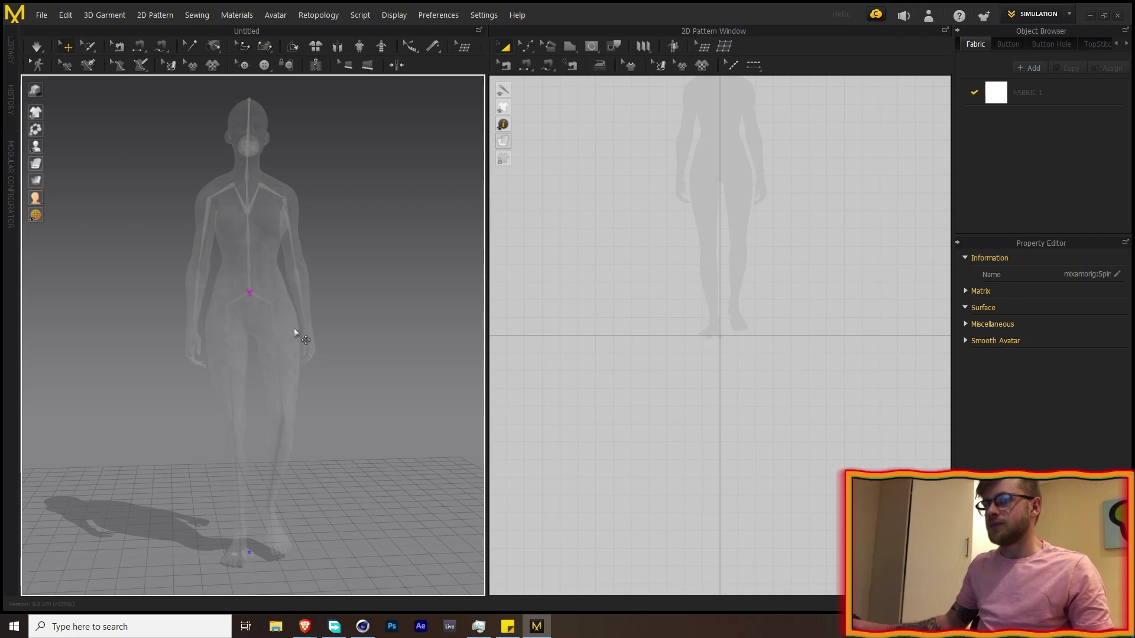
pyautogui.click(41, 15)
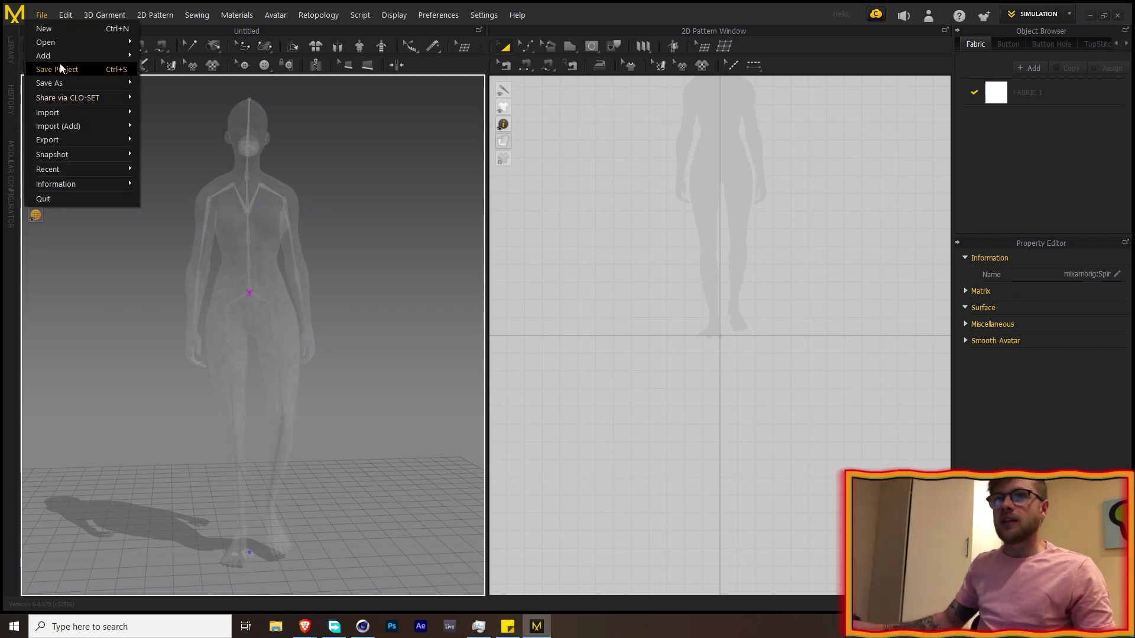
# Step: Open the saved project 1 with the hooded cape and avatar
pyautogui.moveTo(84, 43)
pyautogui.click(176, 45)
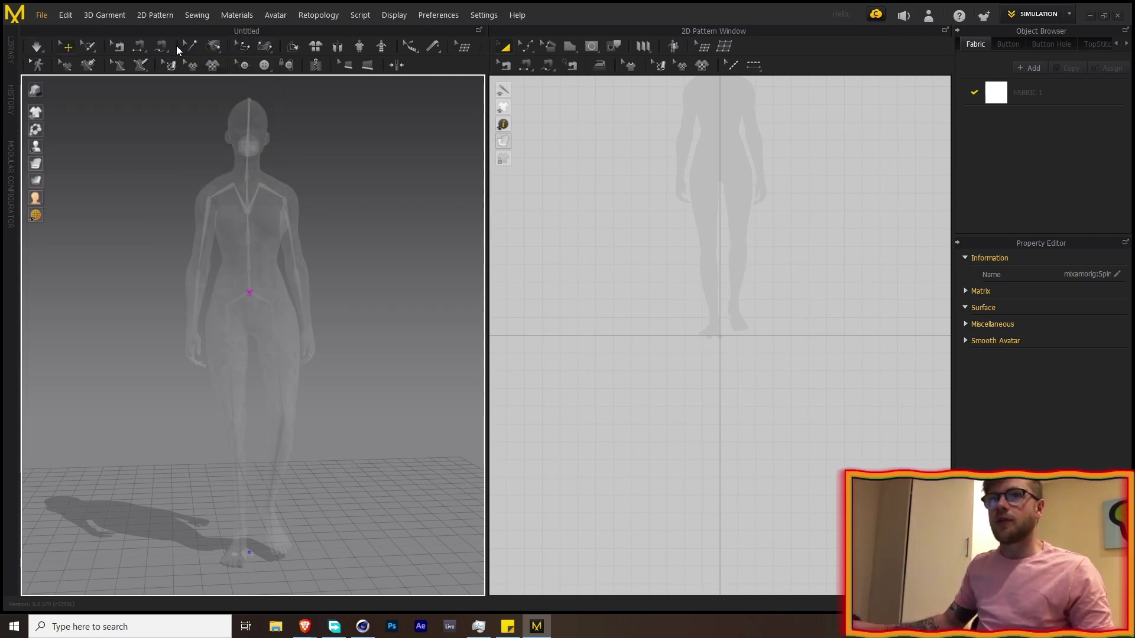
pyautogui.click(263, 136)
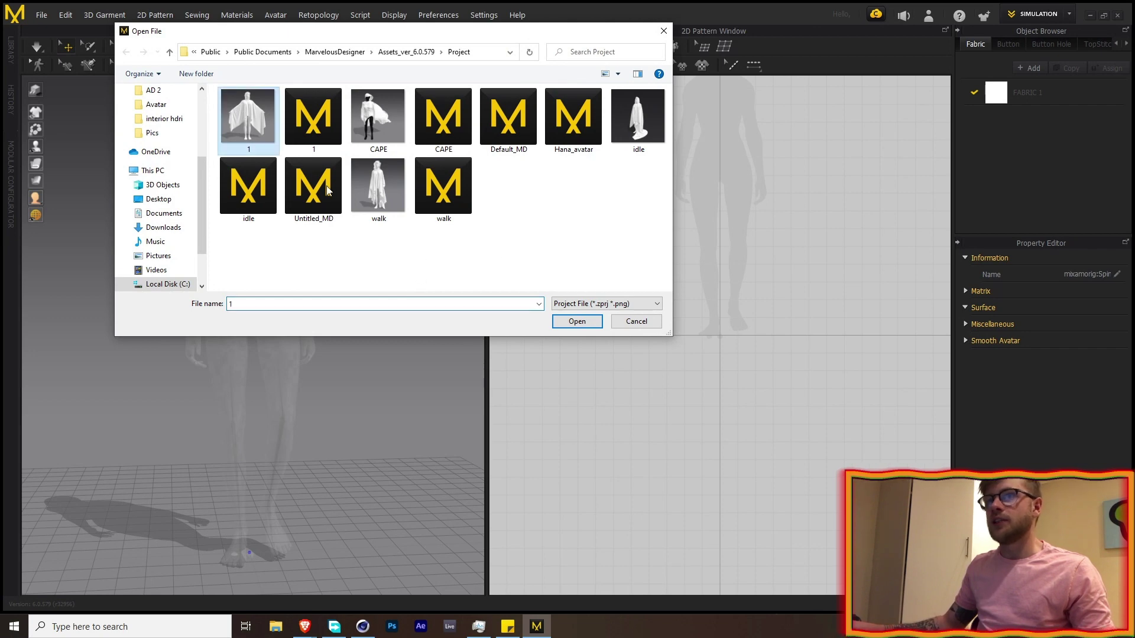
pyautogui.click(576, 322)
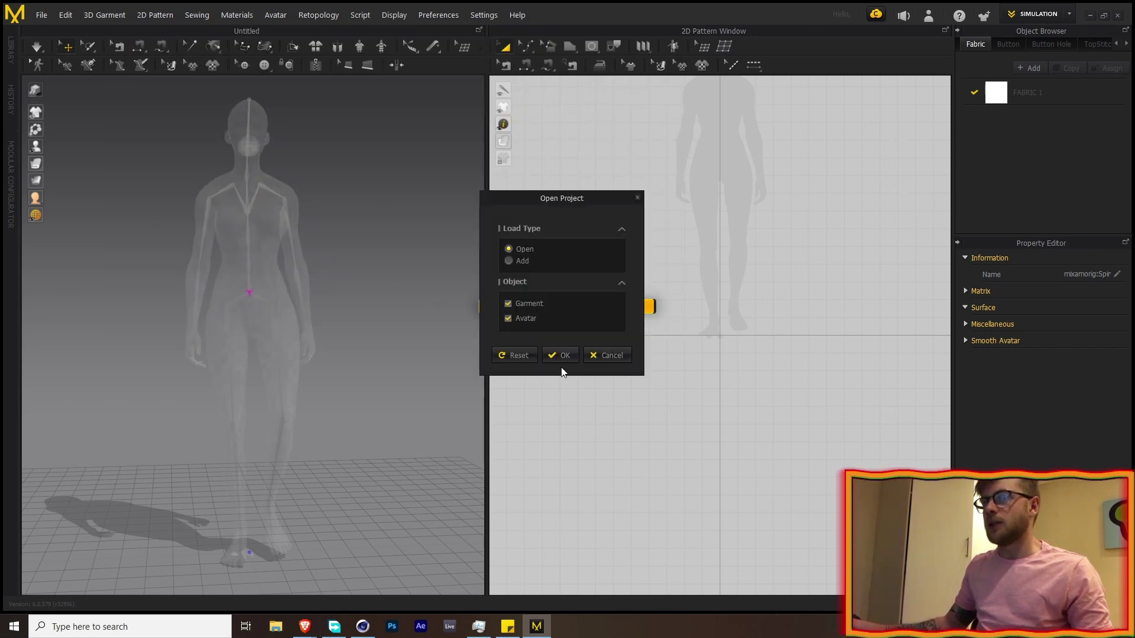
pyautogui.click(563, 357)
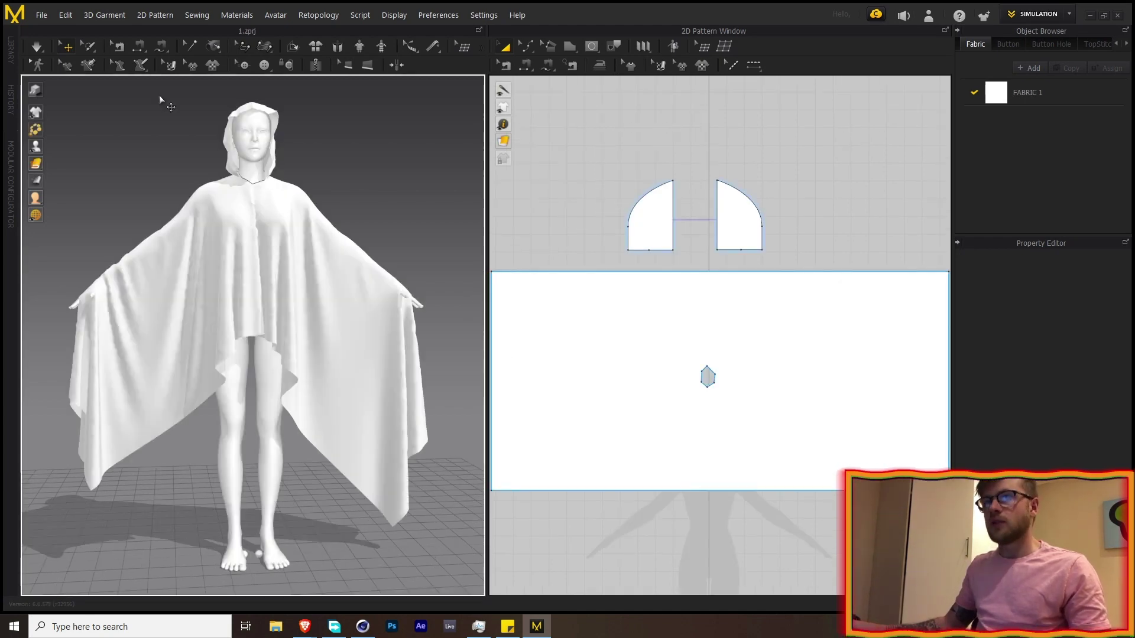
# Step: With the avatar selected, choose walk.pos as the pose to open
pyautogui.click(259, 169)
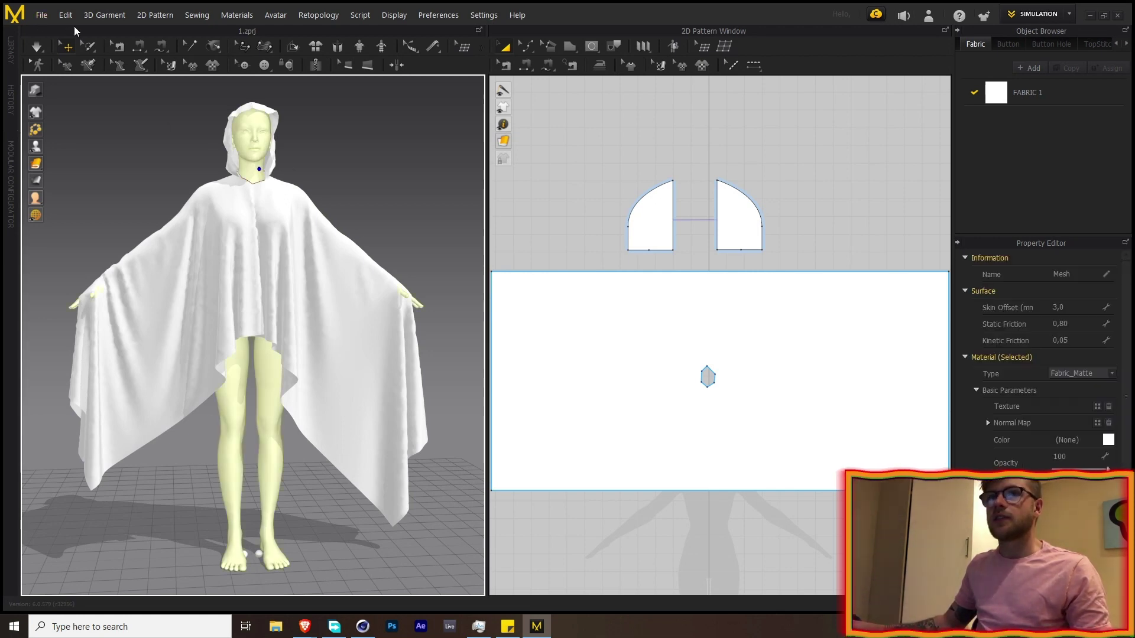
pyautogui.click(40, 16)
pyautogui.moveTo(124, 116)
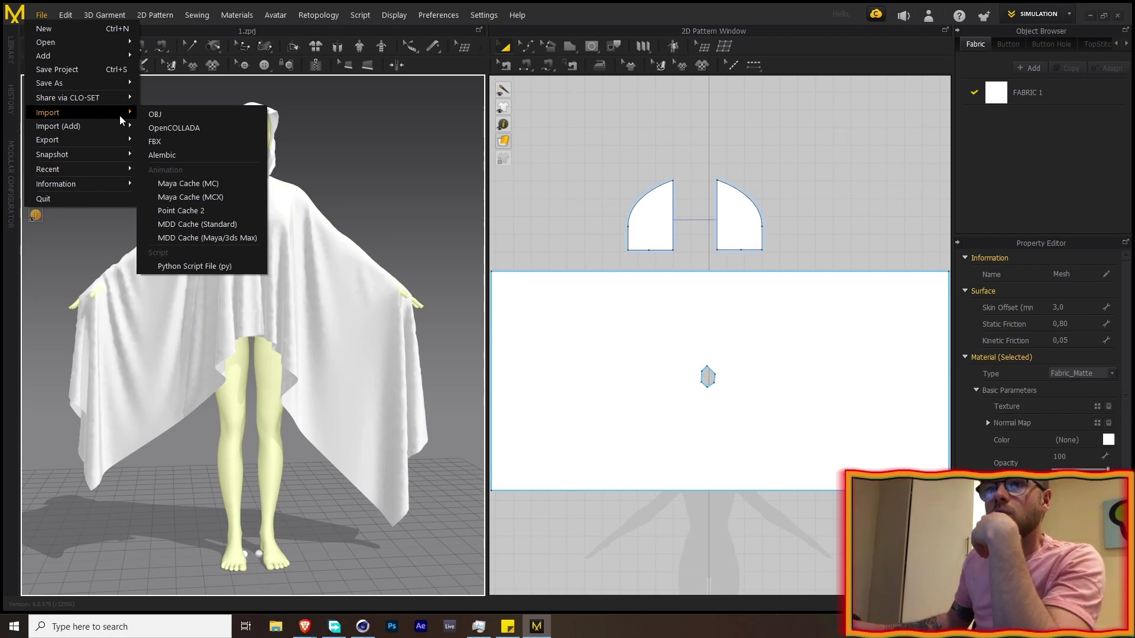
pyautogui.moveTo(79, 43)
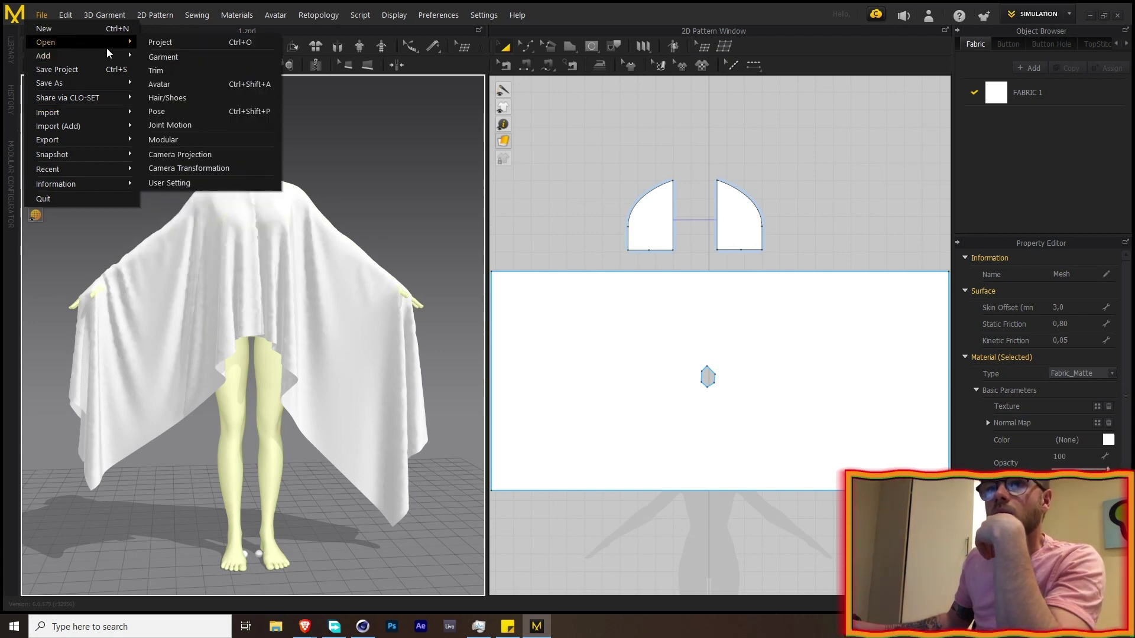
pyautogui.click(167, 111)
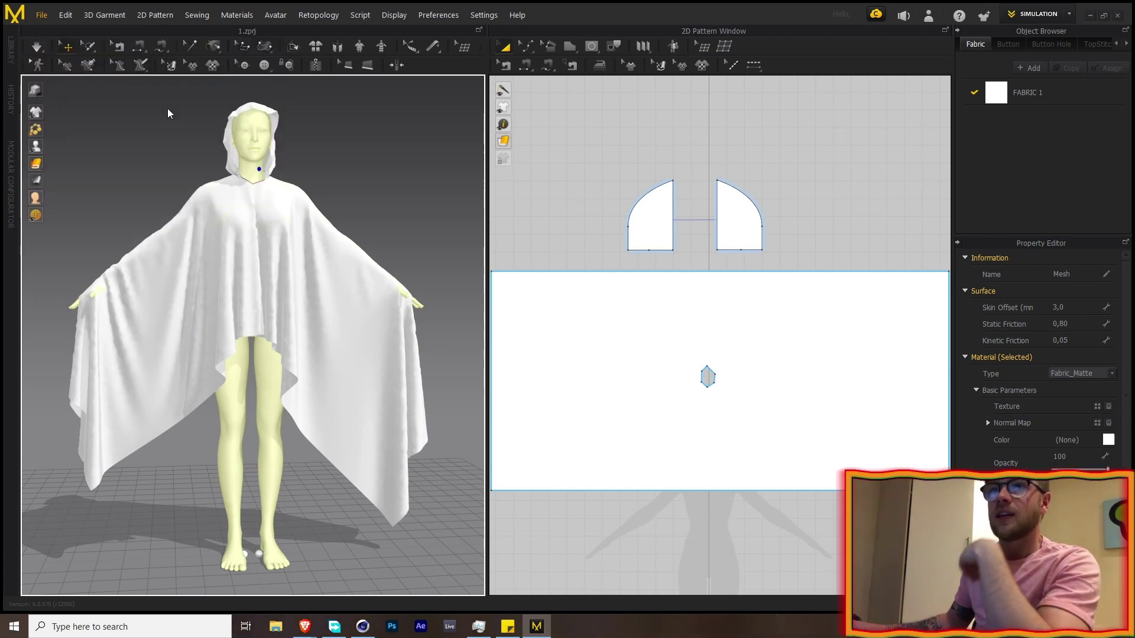
pyautogui.click(239, 146)
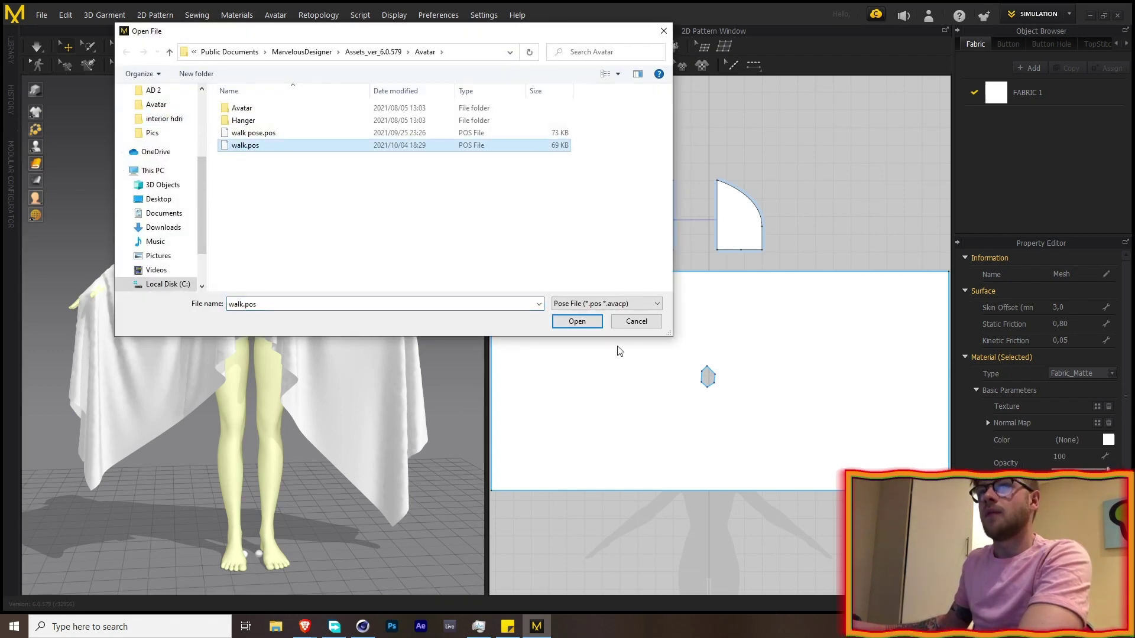
pyautogui.click(576, 322)
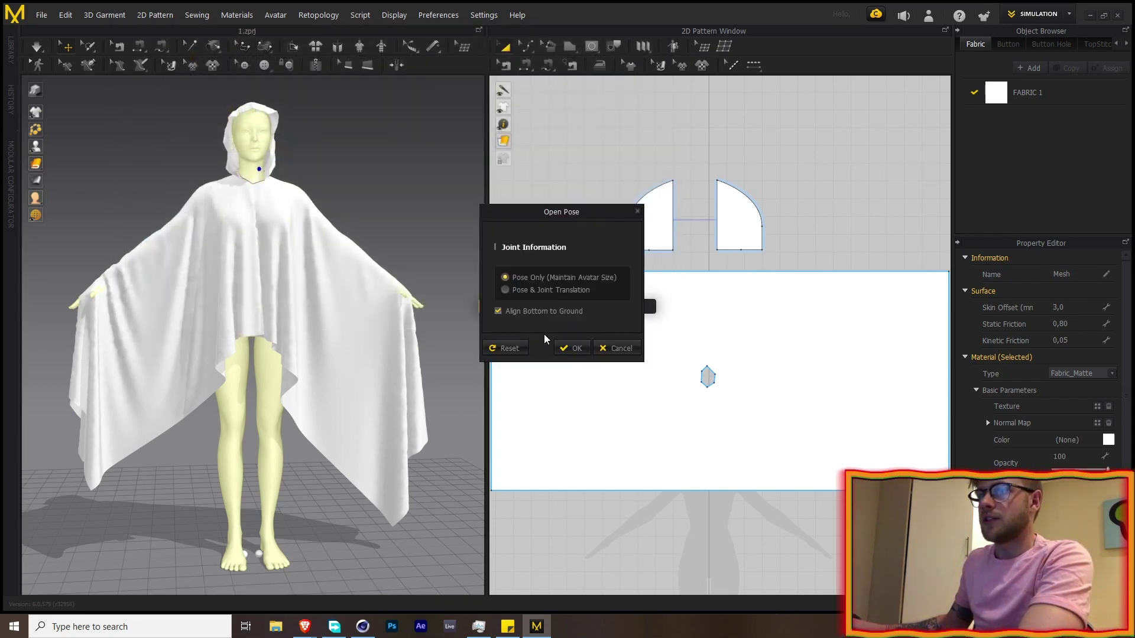
# Step: Apply the walk pose, run the cloth simulation and select the cape
pyautogui.click(571, 348)
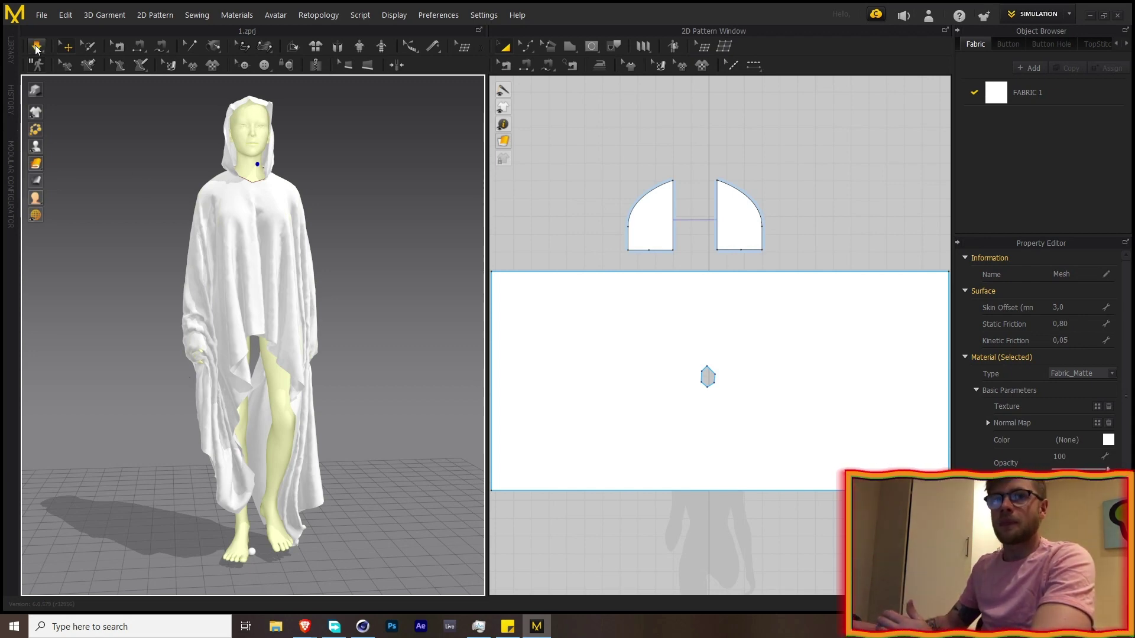
pyautogui.click(36, 47)
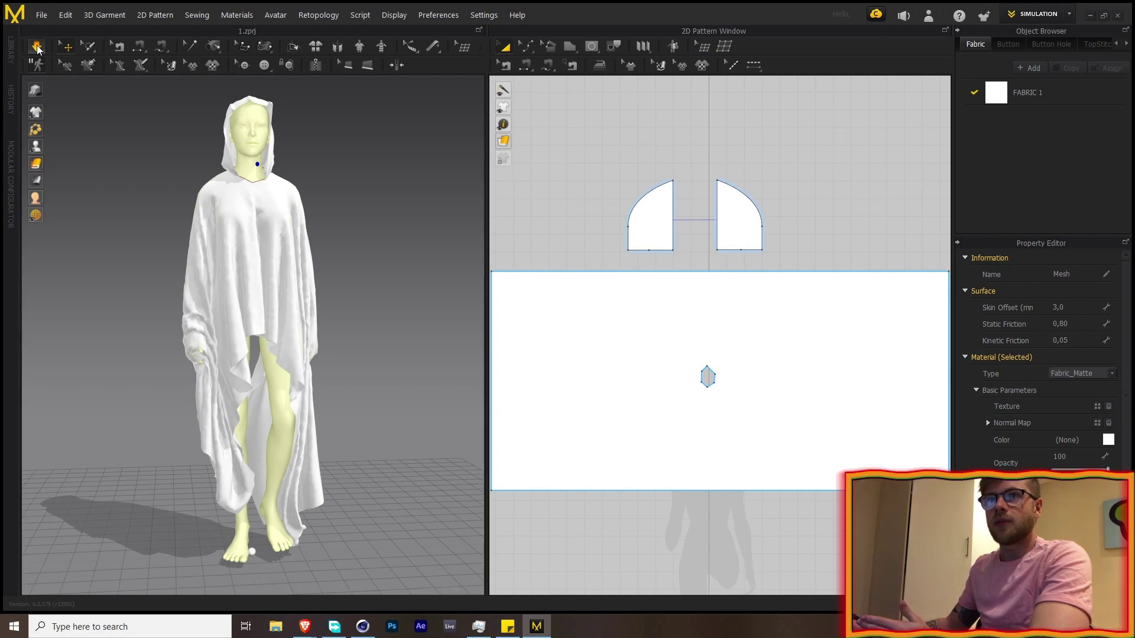
pyautogui.click(206, 388)
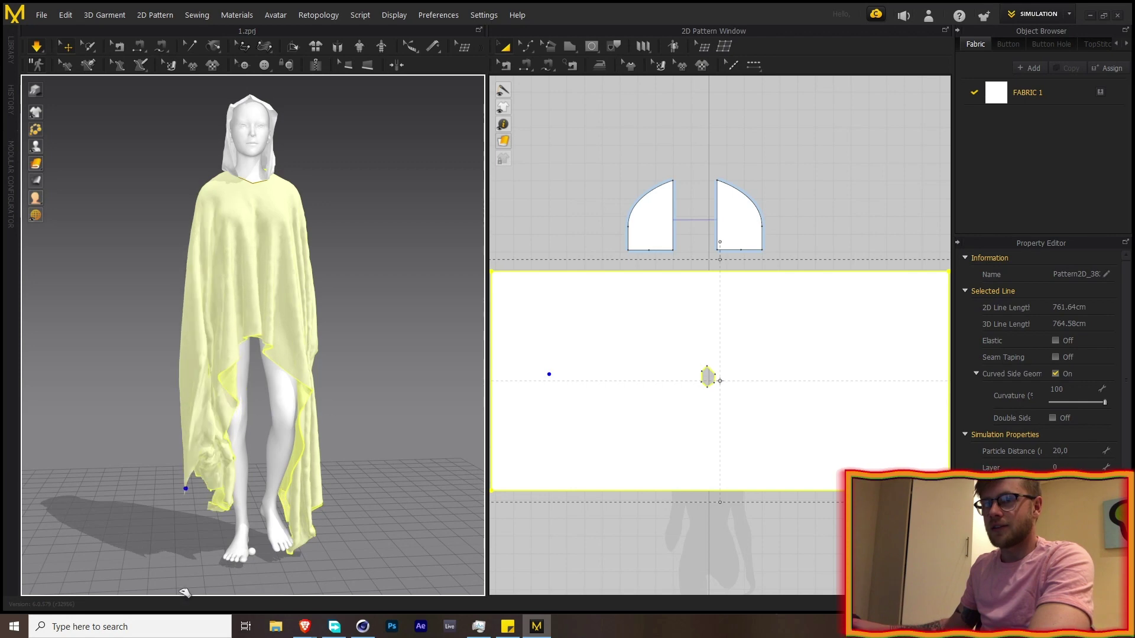
# Step: Pull the cape fabric off the leg and check the drape from side and front
pyautogui.moveTo(254, 438); pyautogui.dragTo(270, 382, button='right')
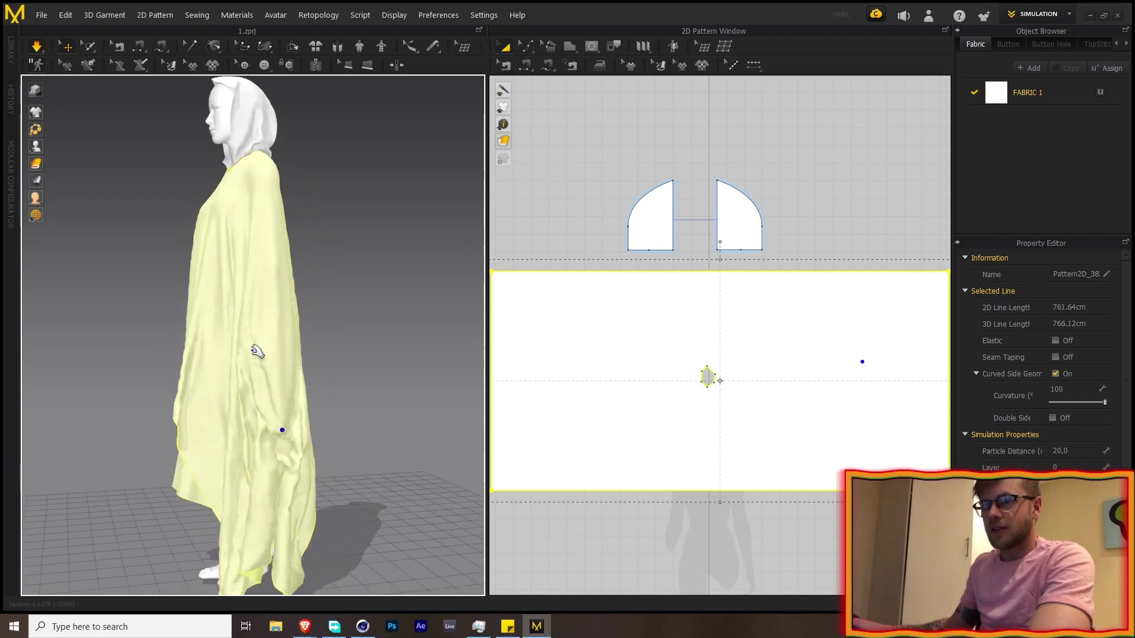
pyautogui.moveTo(241, 331); pyautogui.dragTo(417, 333, button='right')
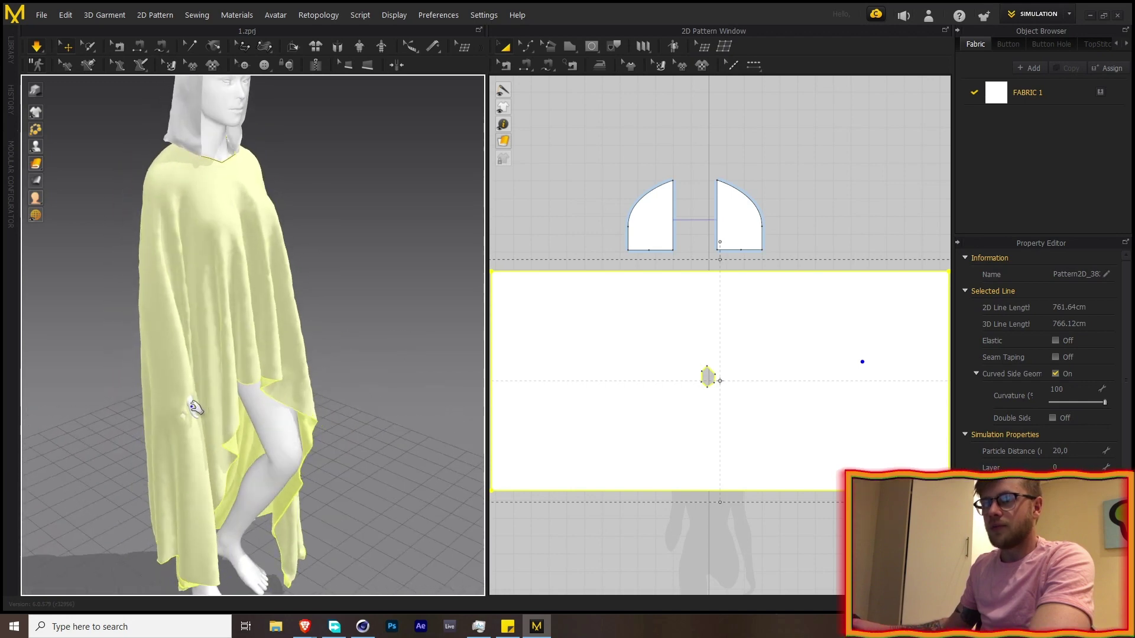
pyautogui.moveTo(188, 400); pyautogui.dragTo(282, 525)
pyautogui.moveTo(177, 383); pyautogui.dragTo(346, 465)
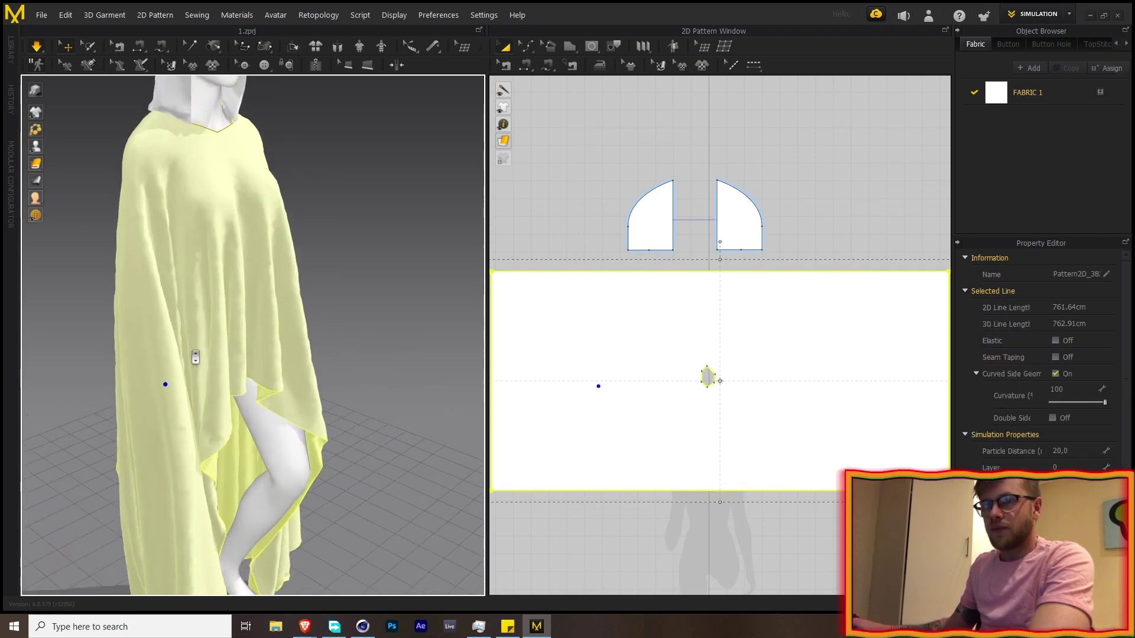
pyautogui.scroll(-5, 185, 362)
pyautogui.moveTo(247, 345); pyautogui.dragTo(230, 305, button='right')
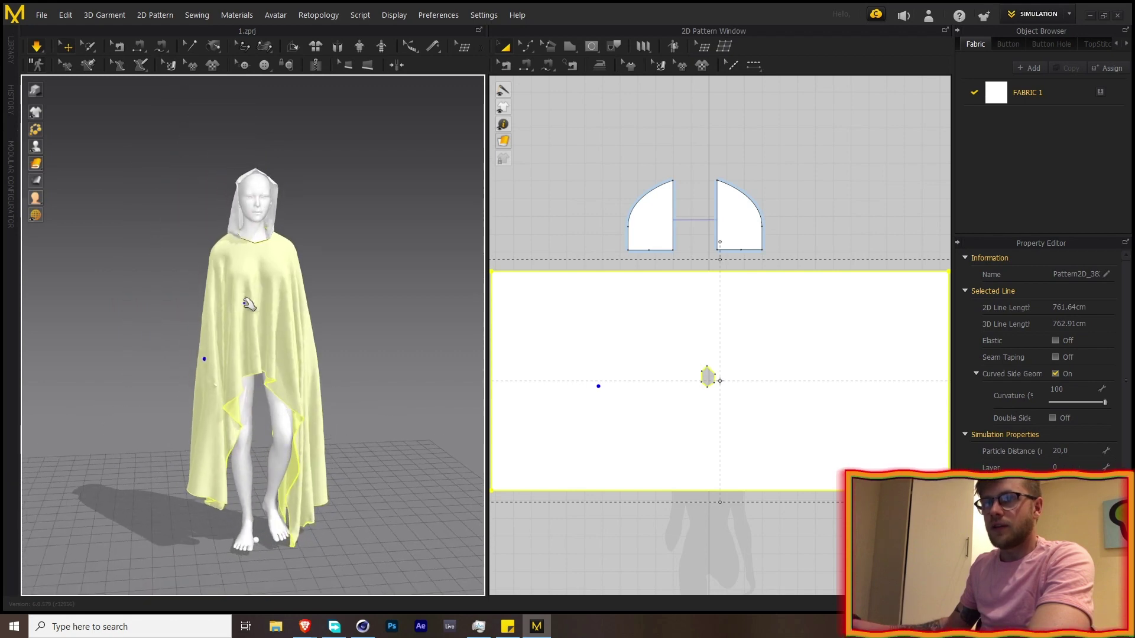
pyautogui.scroll(-3, 271, 307)
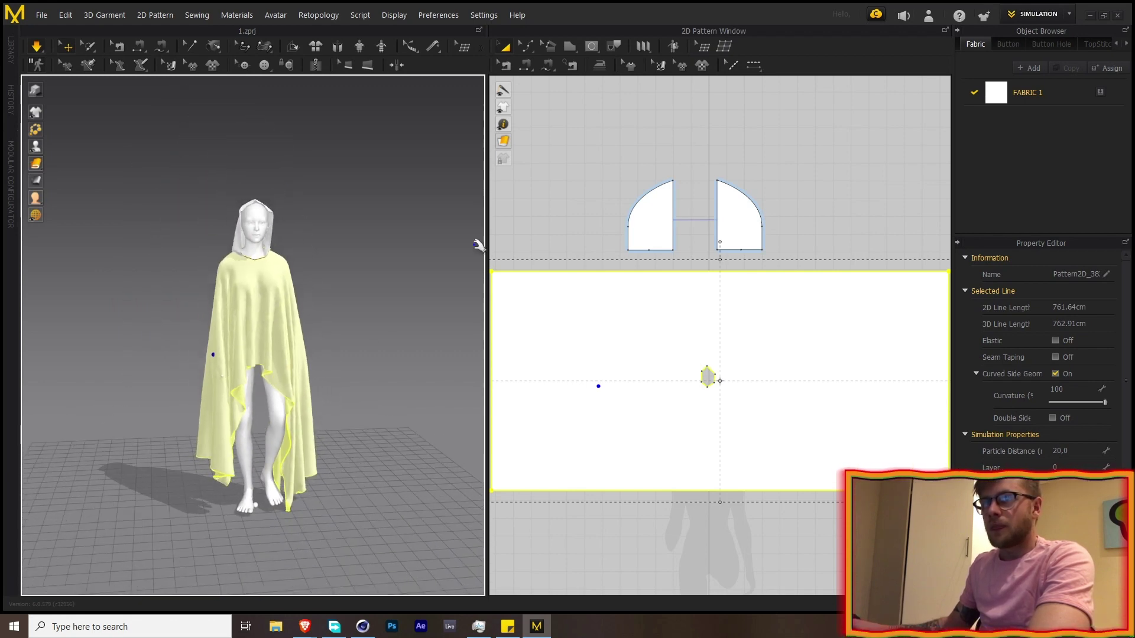
# Step: Add a wind controller to the scene
pyautogui.click(397, 18)
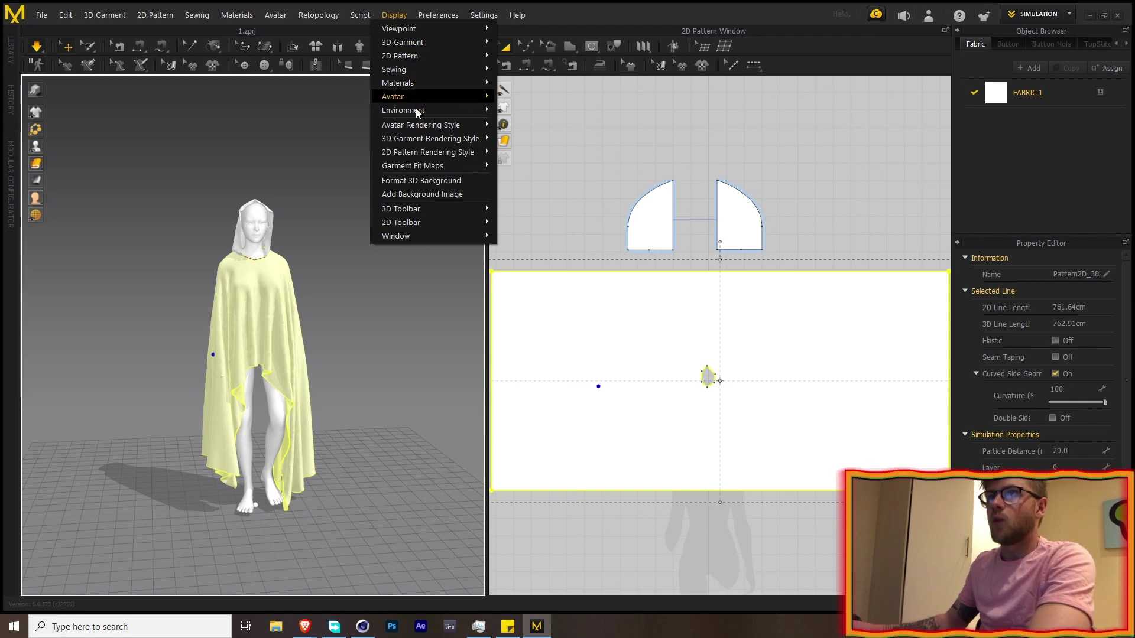
pyautogui.moveTo(416, 109)
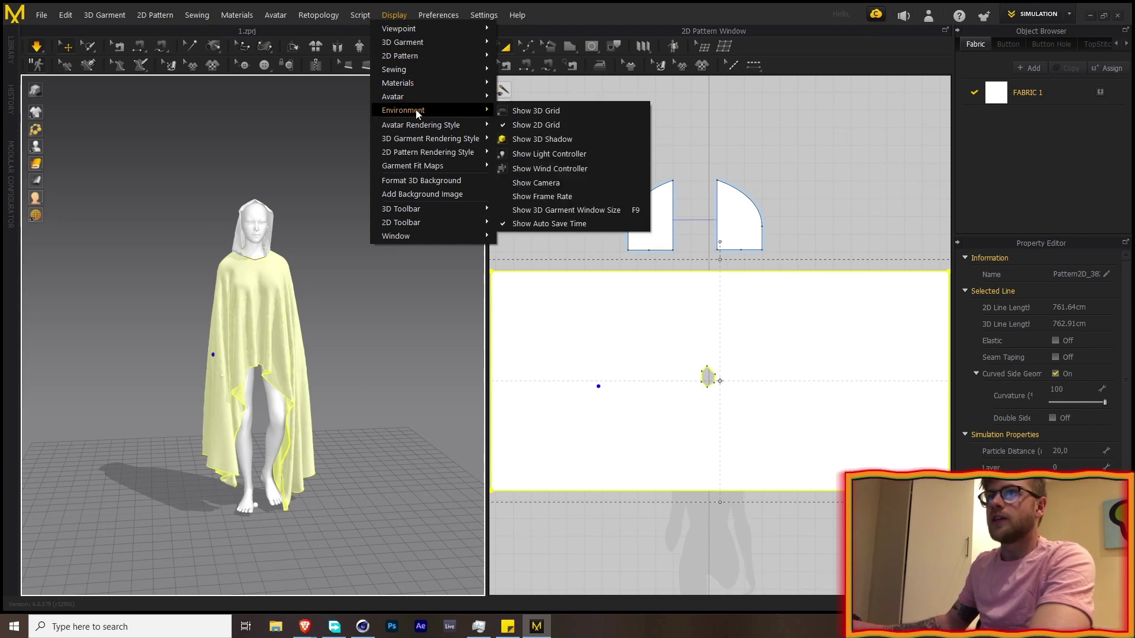
pyautogui.click(551, 169)
# Step: Turn the wind on at strength 500 and pull a hood piece up toward the head
pyautogui.click(141, 355)
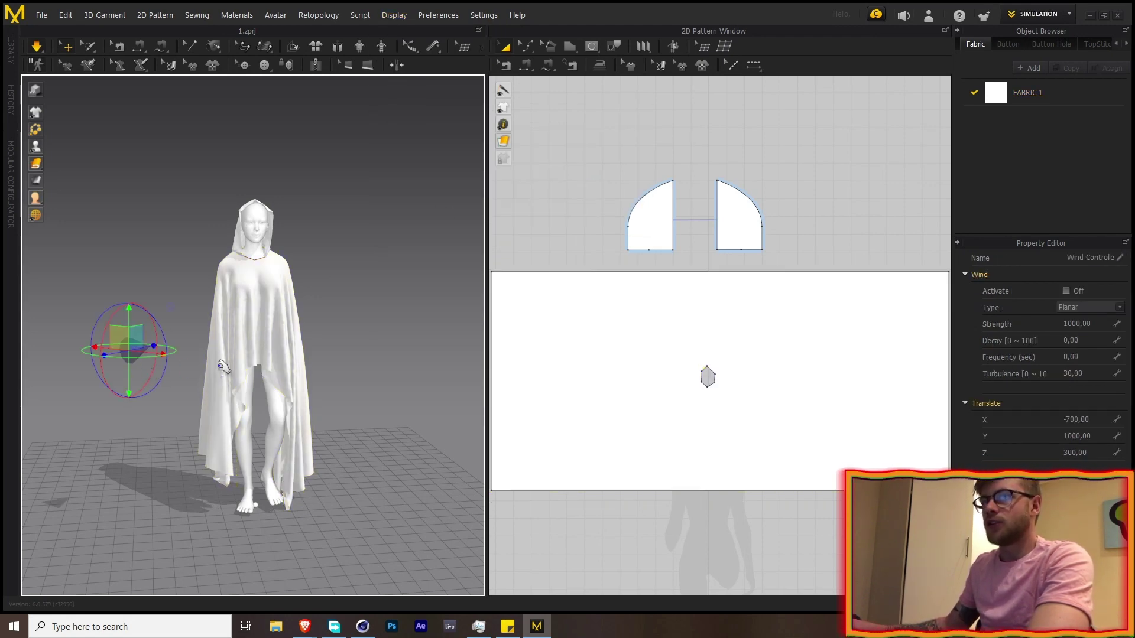
pyautogui.click(1065, 291)
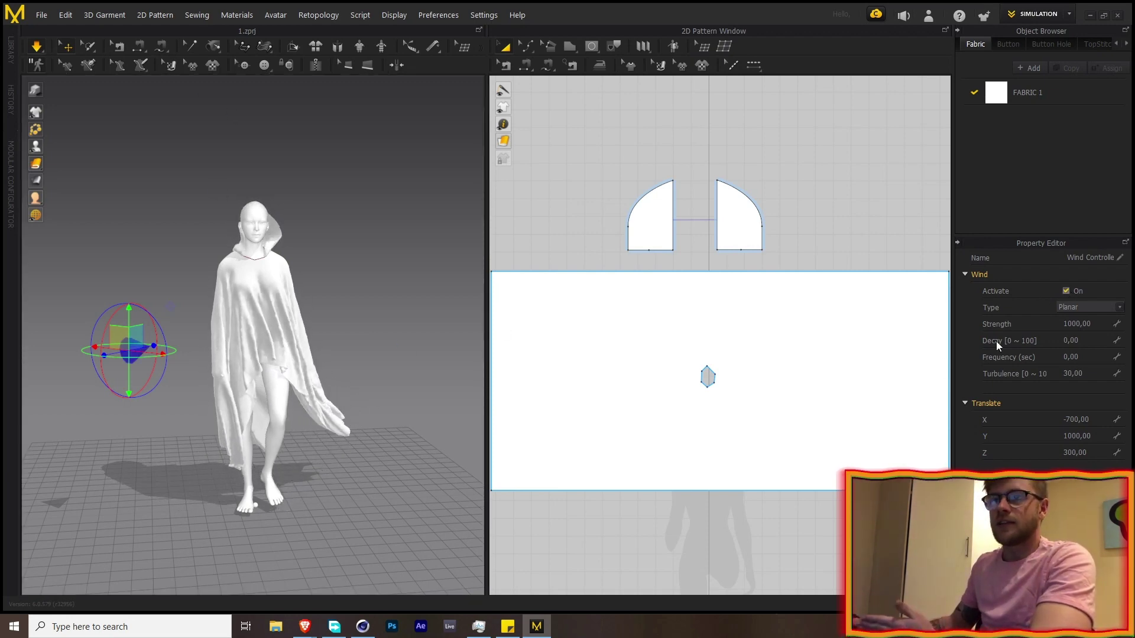
pyautogui.doubleClick(1089, 325)
pyautogui.write('5')
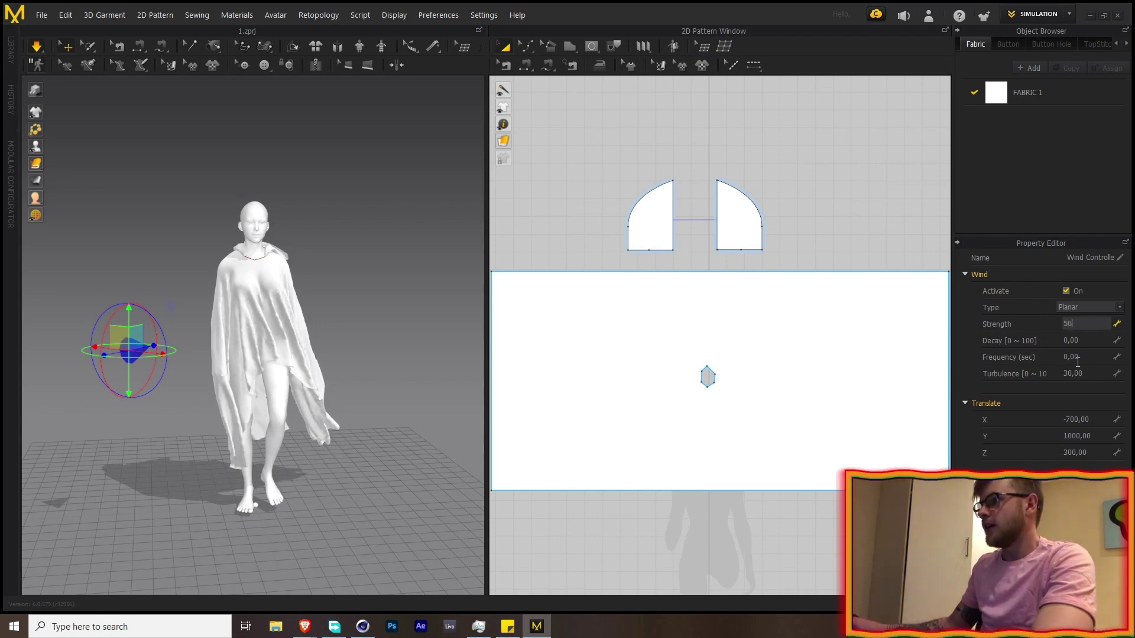
pyautogui.press('Return')
pyautogui.moveTo(262, 252); pyautogui.dragTo(136, 301, button='right')
pyautogui.moveTo(234, 324); pyautogui.dragTo(223, 267)
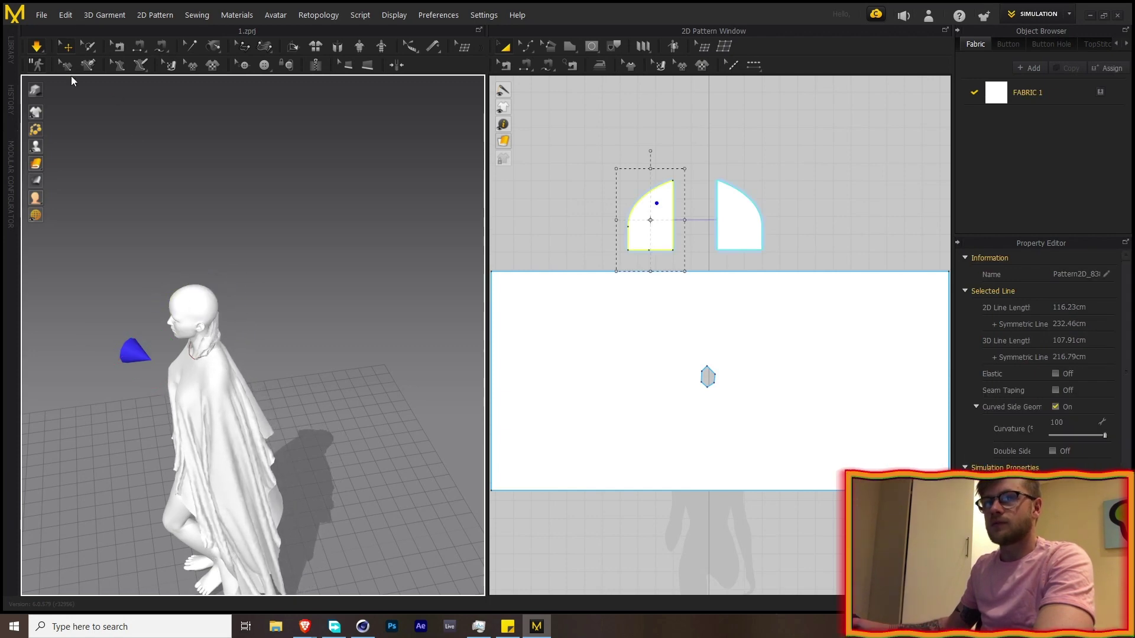
# Step: Drag both hood pieces up over the avatar's head
pyautogui.click(216, 325)
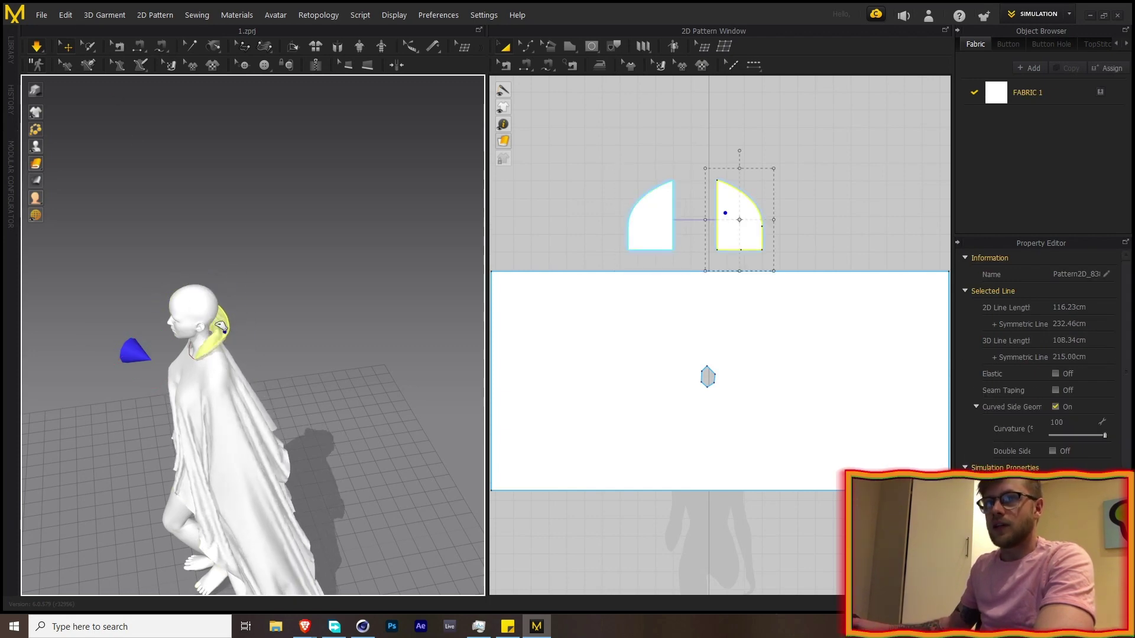
pyautogui.click(221, 328)
pyautogui.moveTo(221, 328); pyautogui.dragTo(255, 348, button='right')
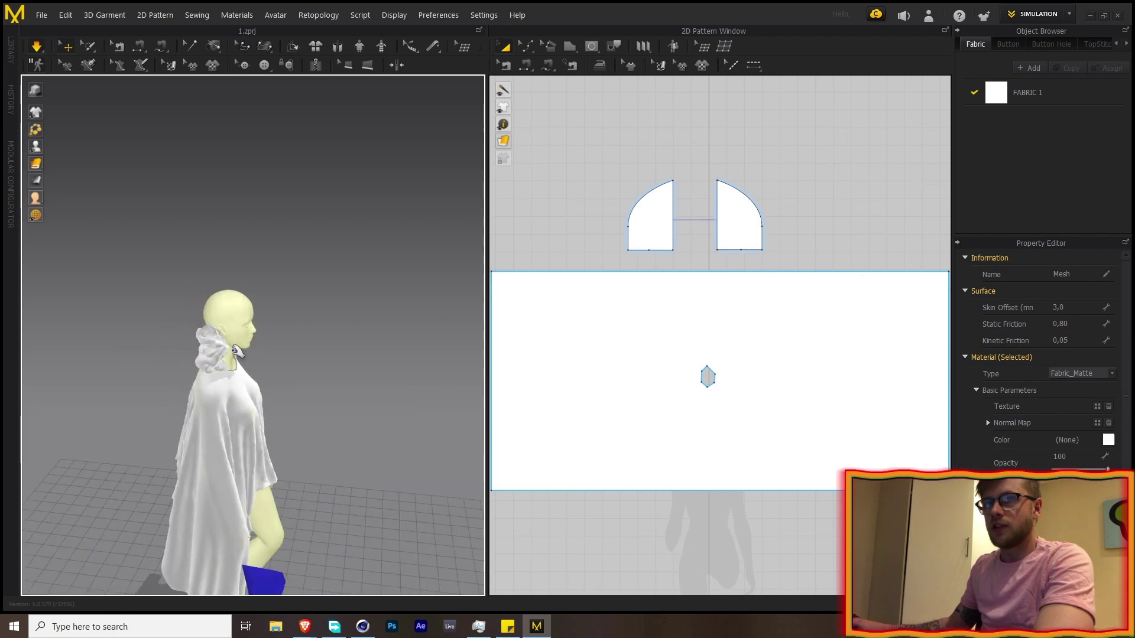
pyautogui.moveTo(199, 326); pyautogui.dragTo(248, 261)
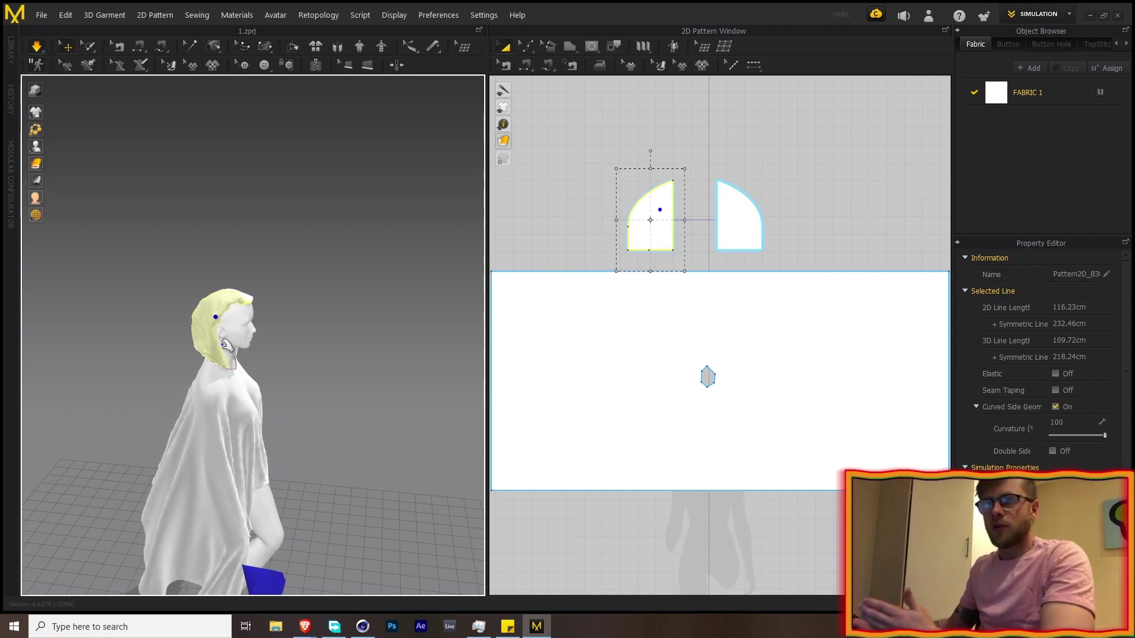
pyautogui.moveTo(228, 349); pyautogui.dragTo(235, 361)
pyautogui.moveTo(245, 300); pyautogui.dragTo(279, 306)
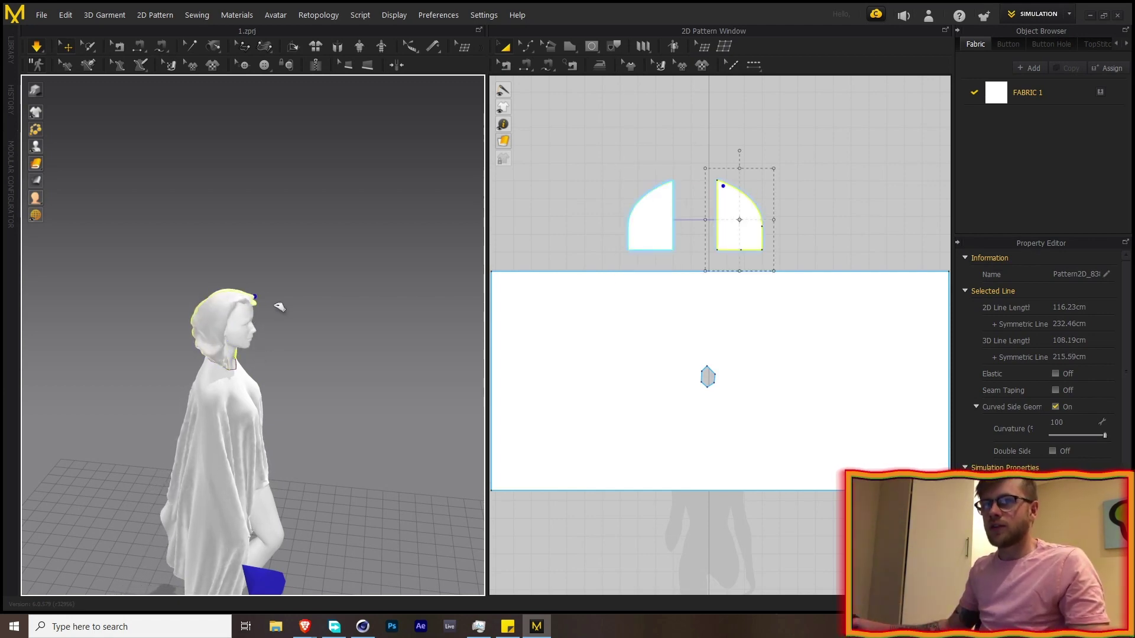
pyautogui.moveTo(245, 316); pyautogui.dragTo(139, 299, button='right')
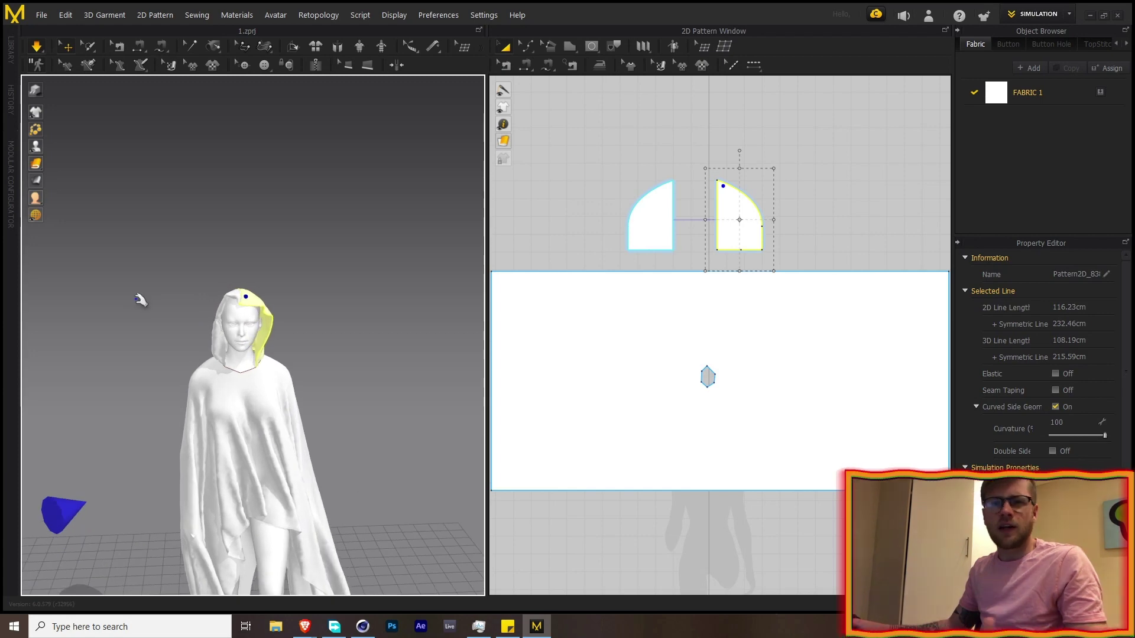
pyautogui.scroll(4, 248, 318)
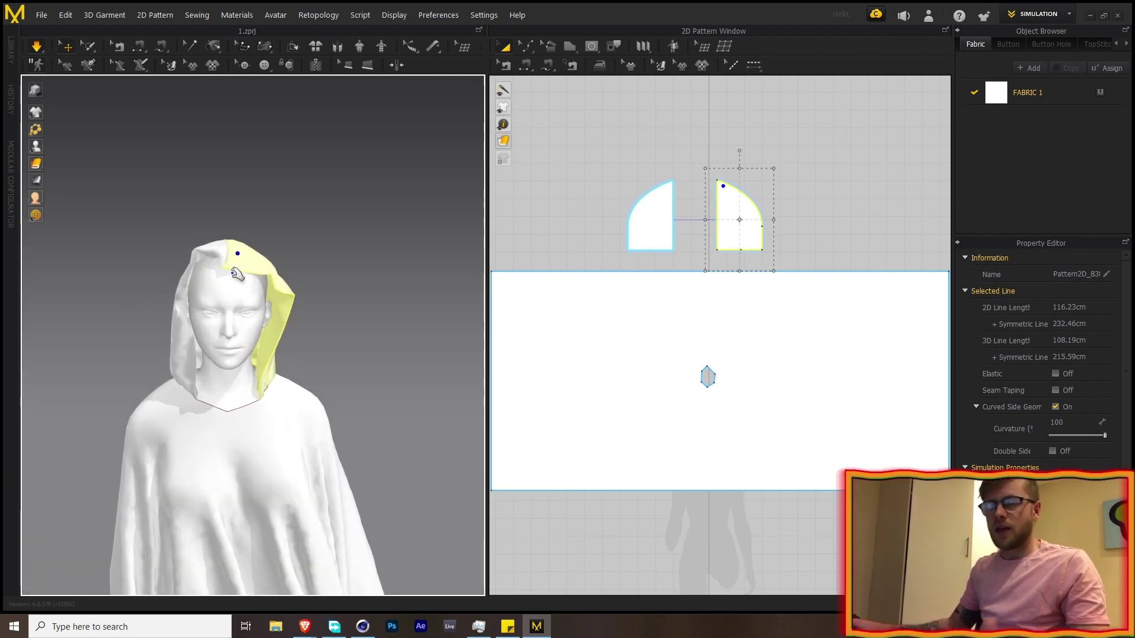
# Step: Pin the side of the hood in place and clear the hood selection
pyautogui.click(241, 275)
pyautogui.click(247, 269)
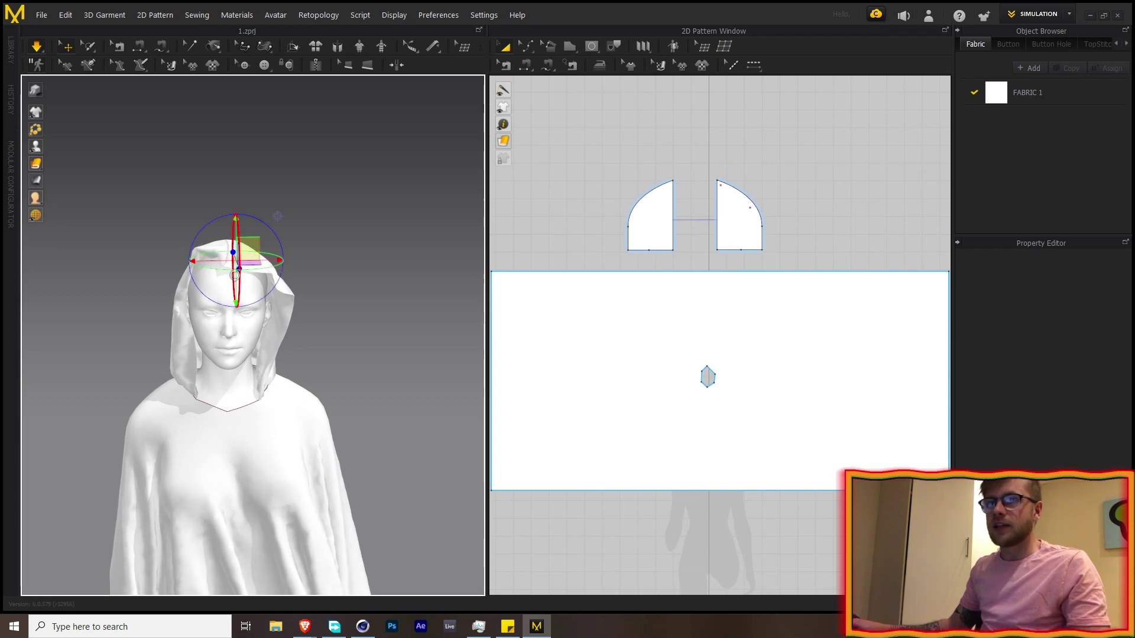
pyautogui.scroll(3, 236, 248)
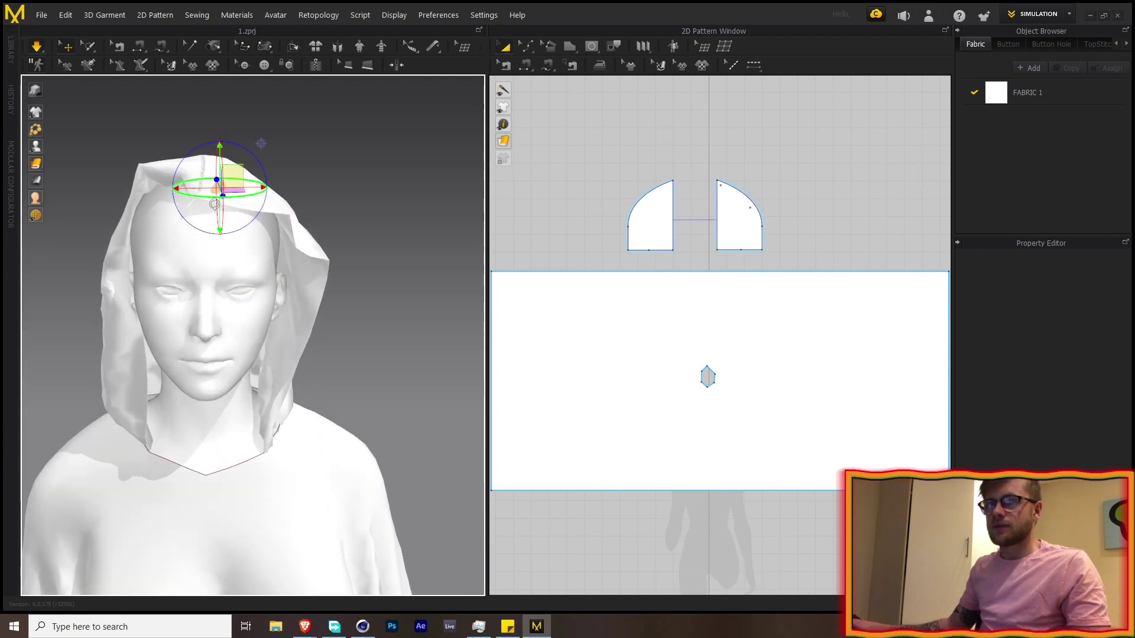
pyautogui.moveTo(227, 235)
pyautogui.mouseDown(button='right')
pyautogui.moveTo(204, 275)
pyautogui.moveTo(211, 236)
pyautogui.mouseUp(button='right')
pyautogui.click(147, 241)
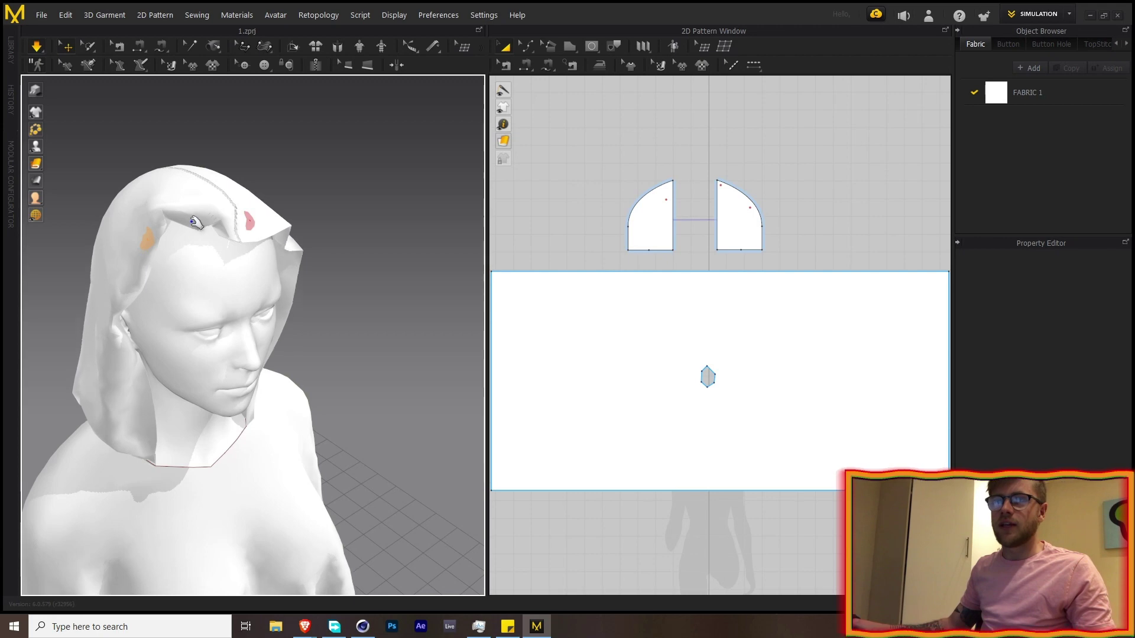
pyautogui.click(148, 242)
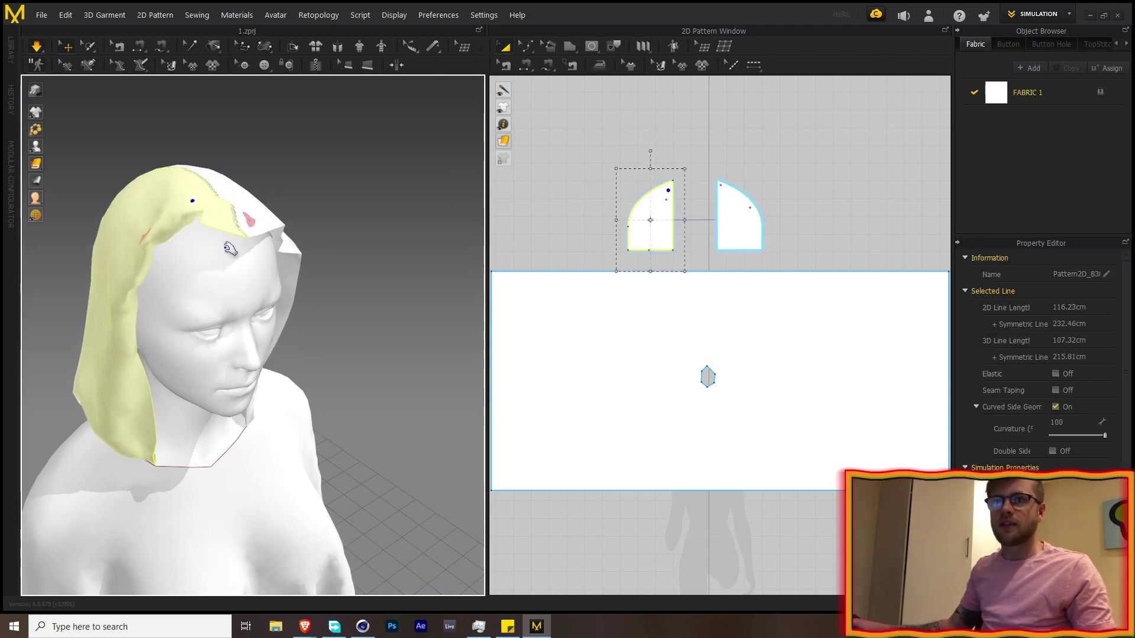
pyautogui.hotkey('ctrl', 'z')
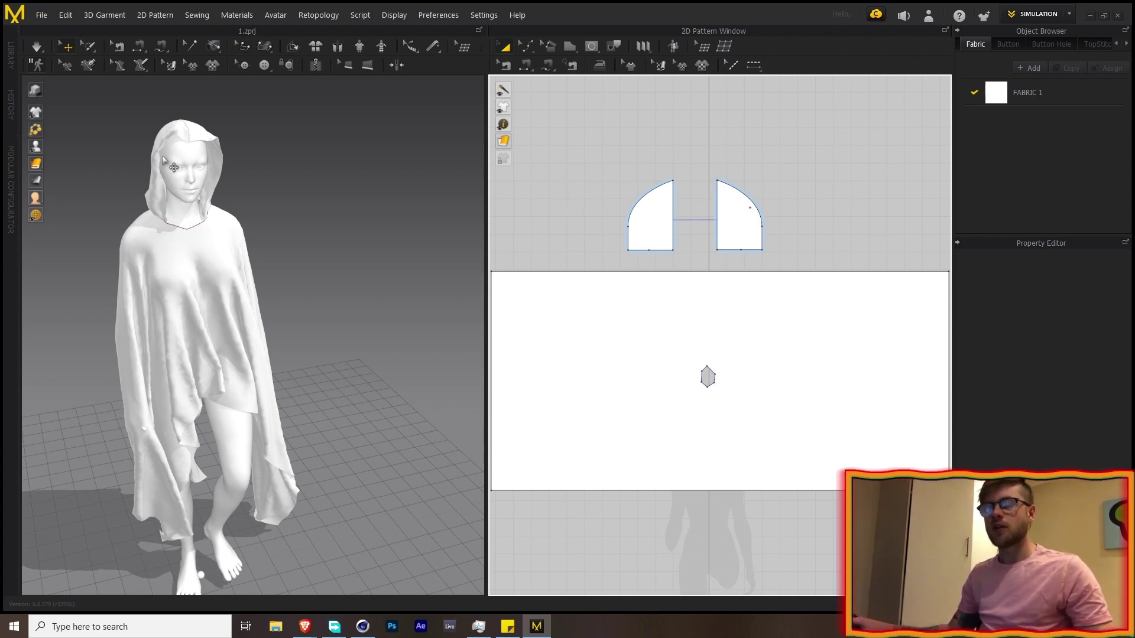
# Step: Import the Mixamo walking animation FBX onto the cloaked avatar, dismissing the arrangement points warning
pyautogui.click(41, 14)
pyautogui.moveTo(65, 116)
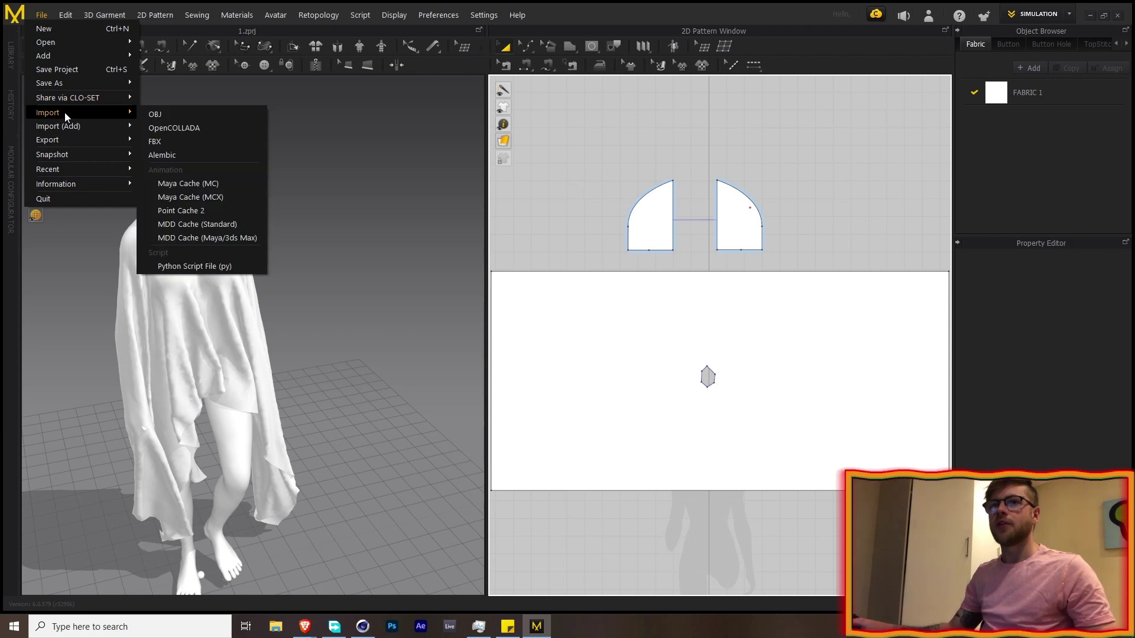
pyautogui.click(171, 143)
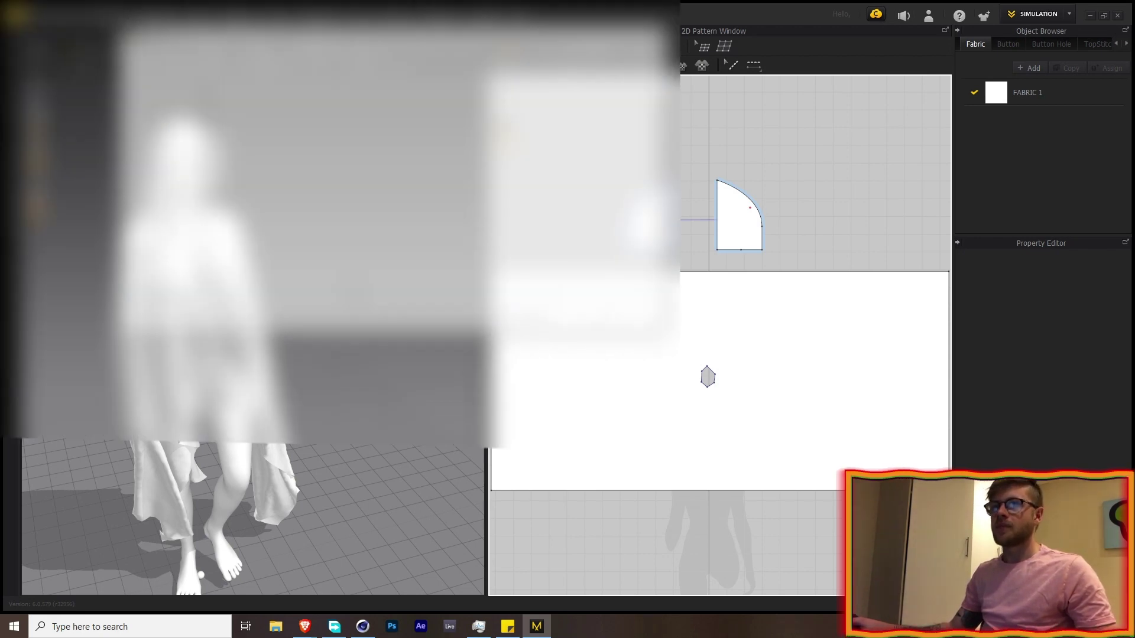
pyautogui.doubleClick(312, 258)
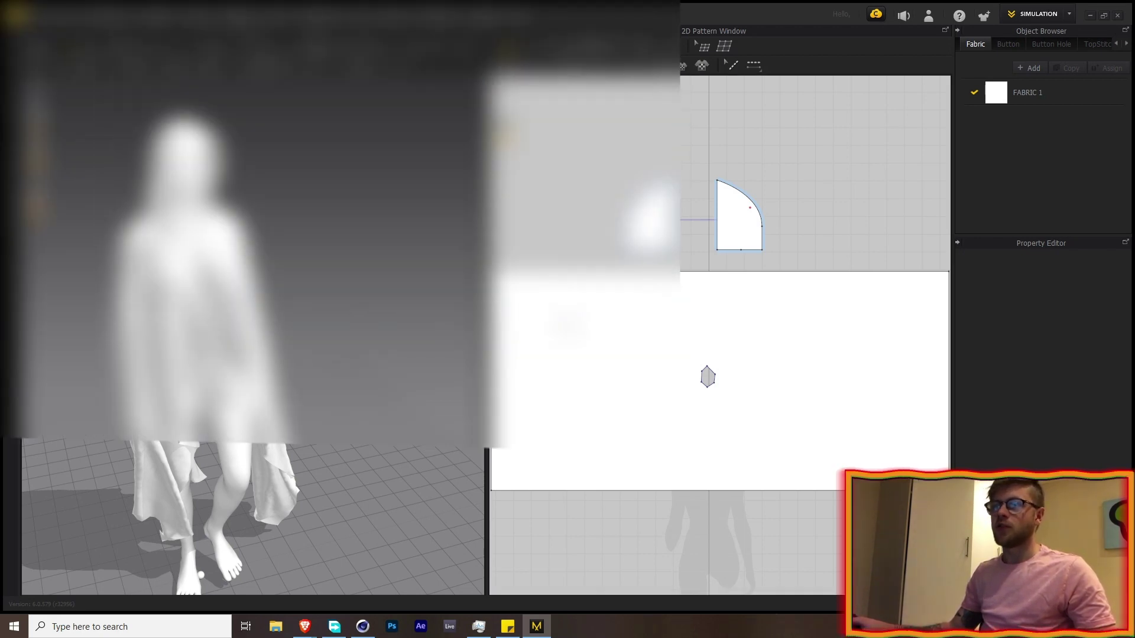
pyautogui.click(571, 457)
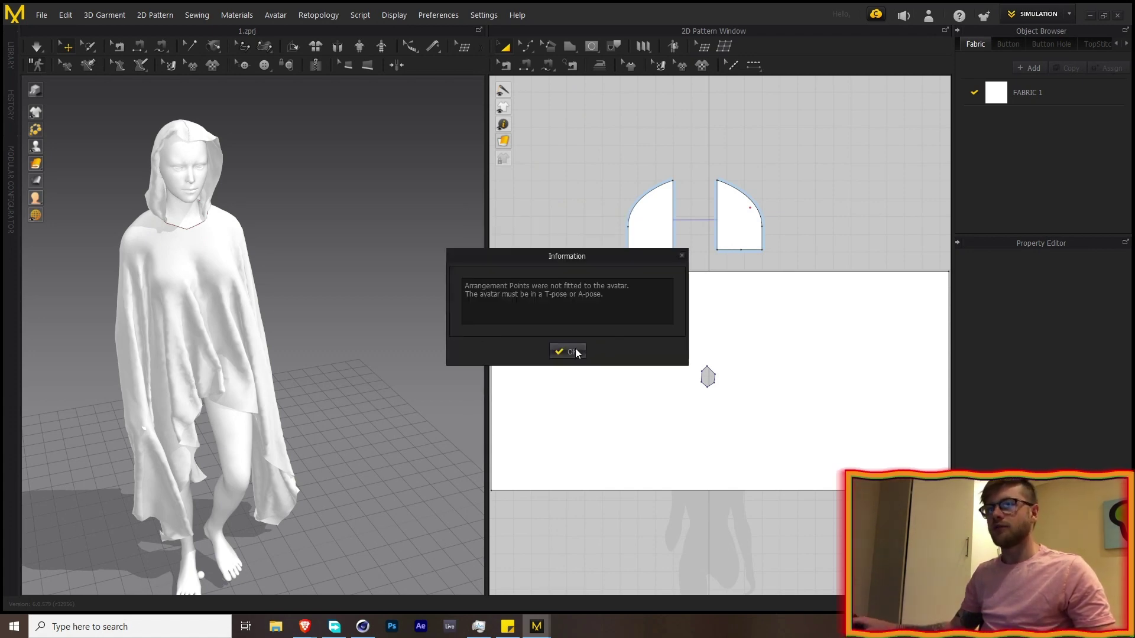
pyautogui.click(572, 352)
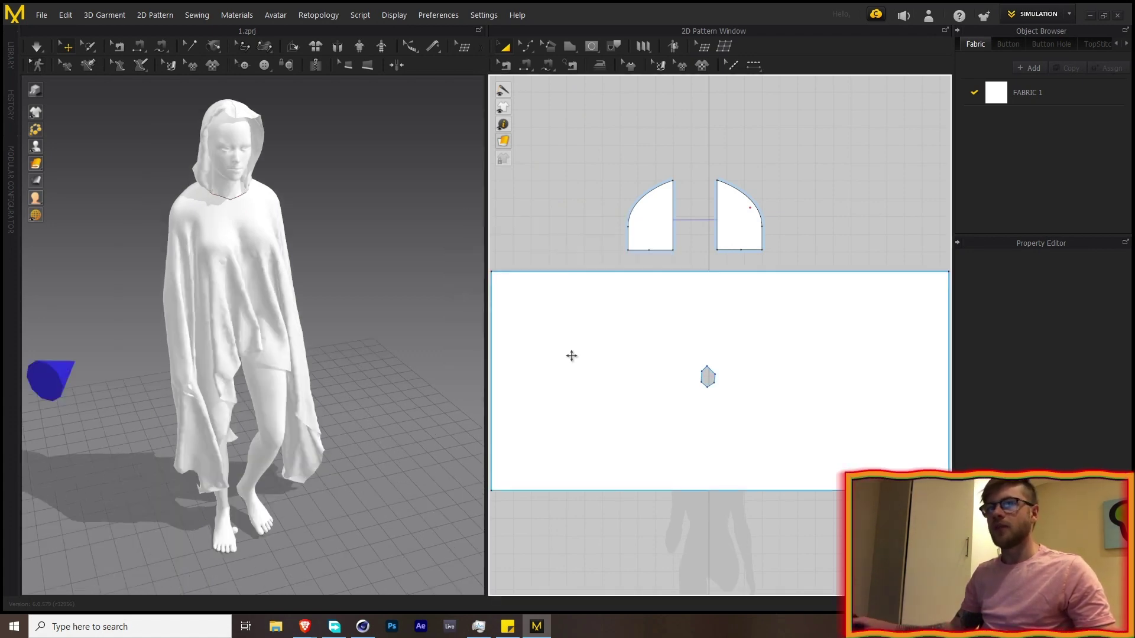
# Step: In Animation mode, record the cloth simulation briefly and stop at frame 13
pyautogui.click(1032, 19)
pyautogui.click(1033, 38)
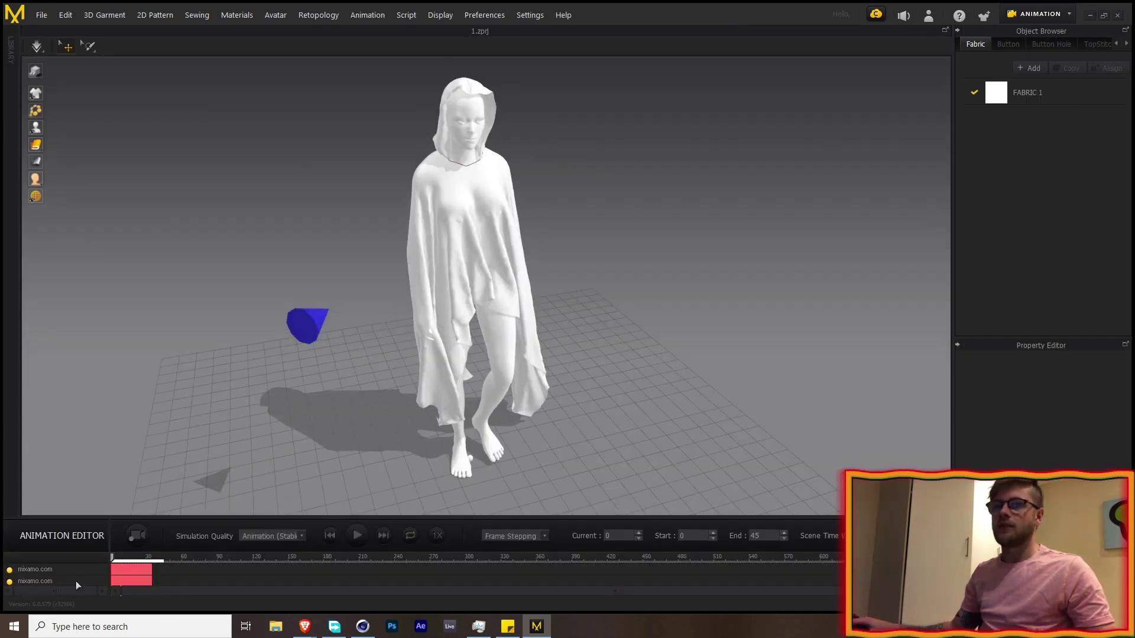
pyautogui.click(132, 537)
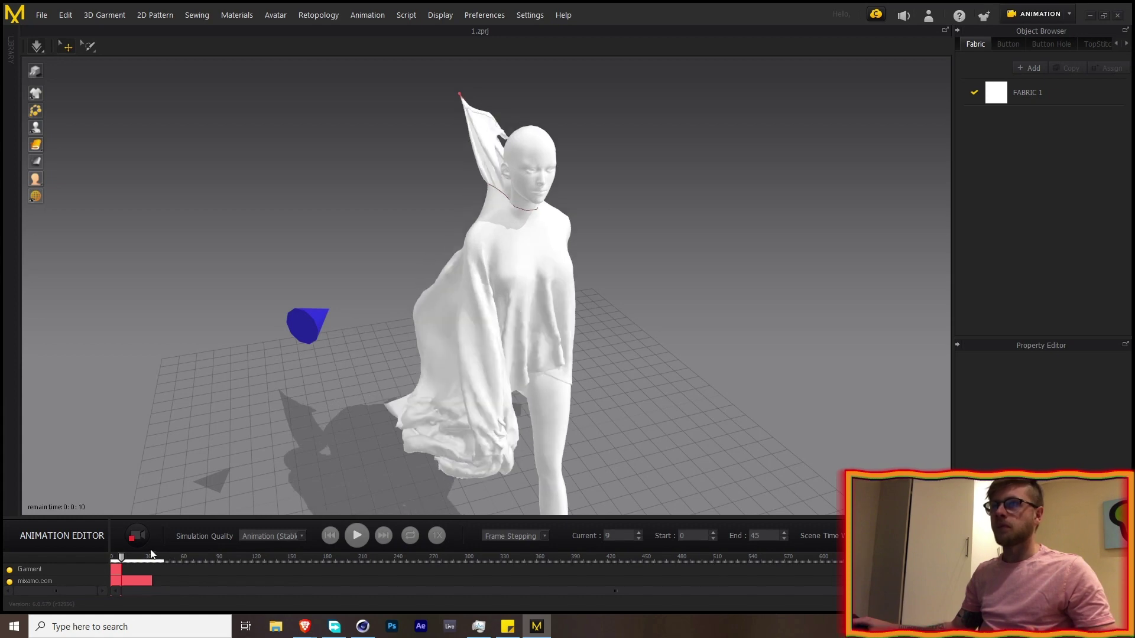
pyautogui.click(137, 537)
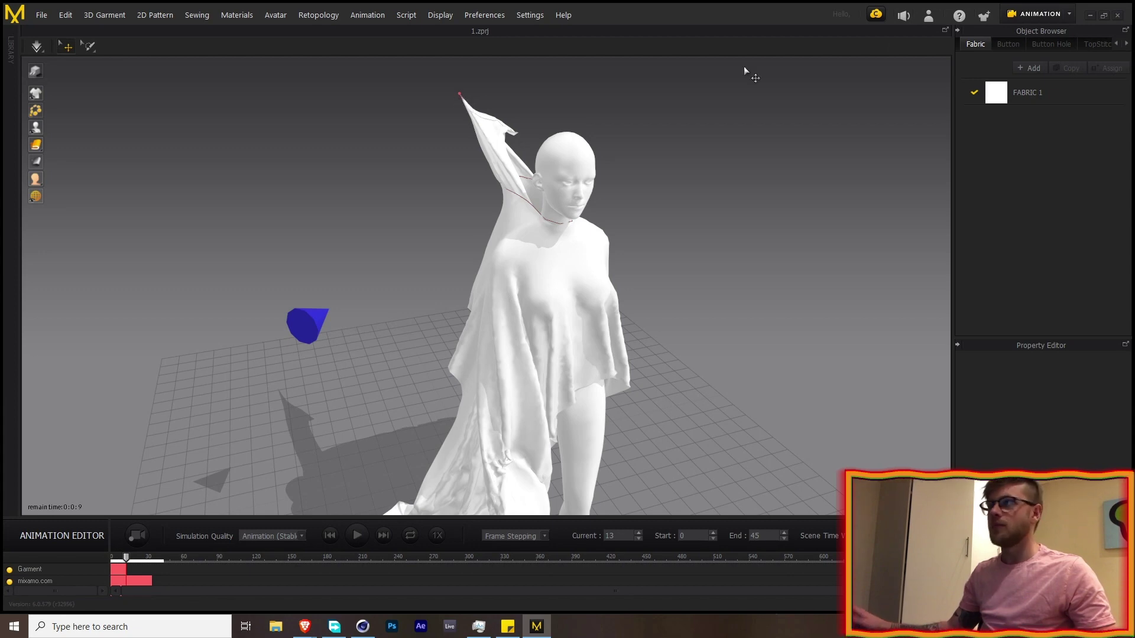
# Step: Return to Simulation mode and check the pinned point at the garment tip
pyautogui.click(1037, 19)
pyautogui.click(1030, 33)
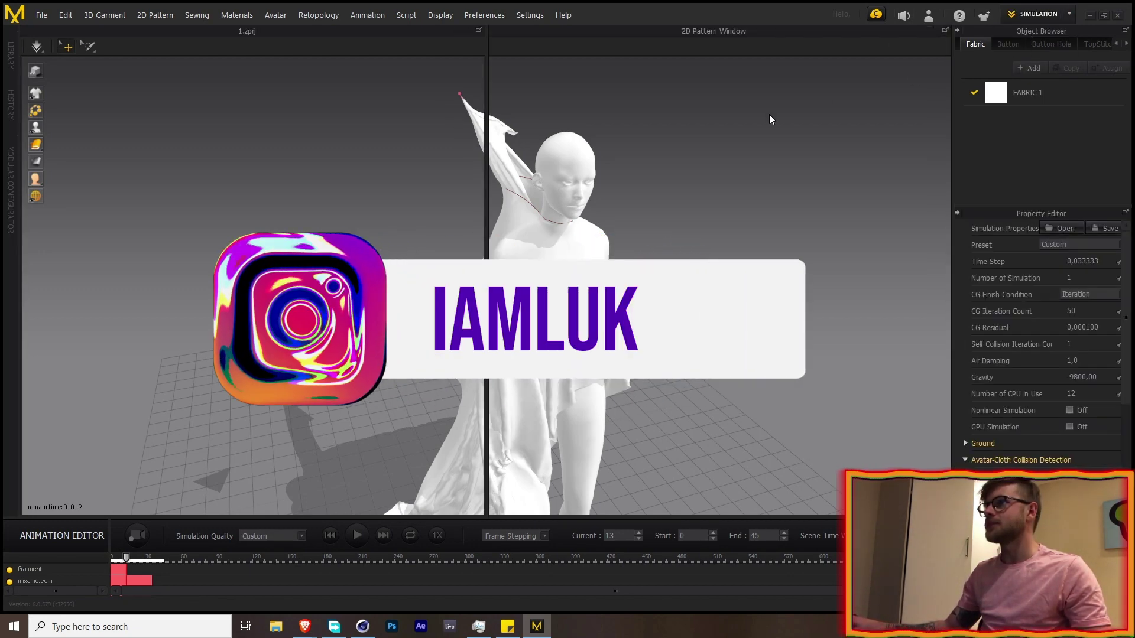
pyautogui.click(223, 120)
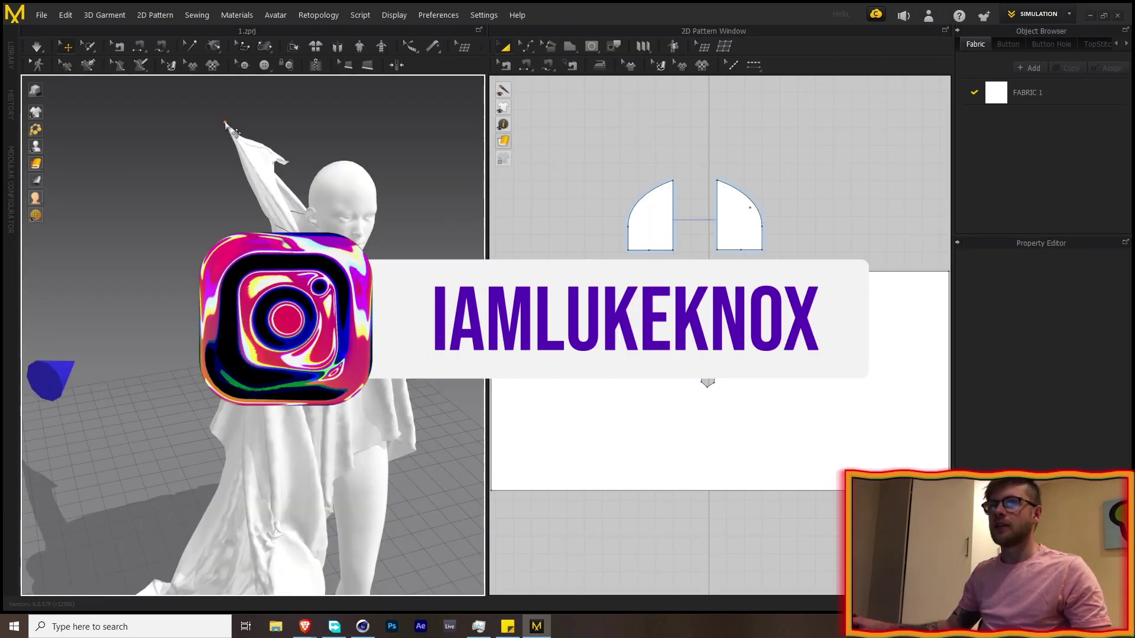
pyautogui.click(266, 121)
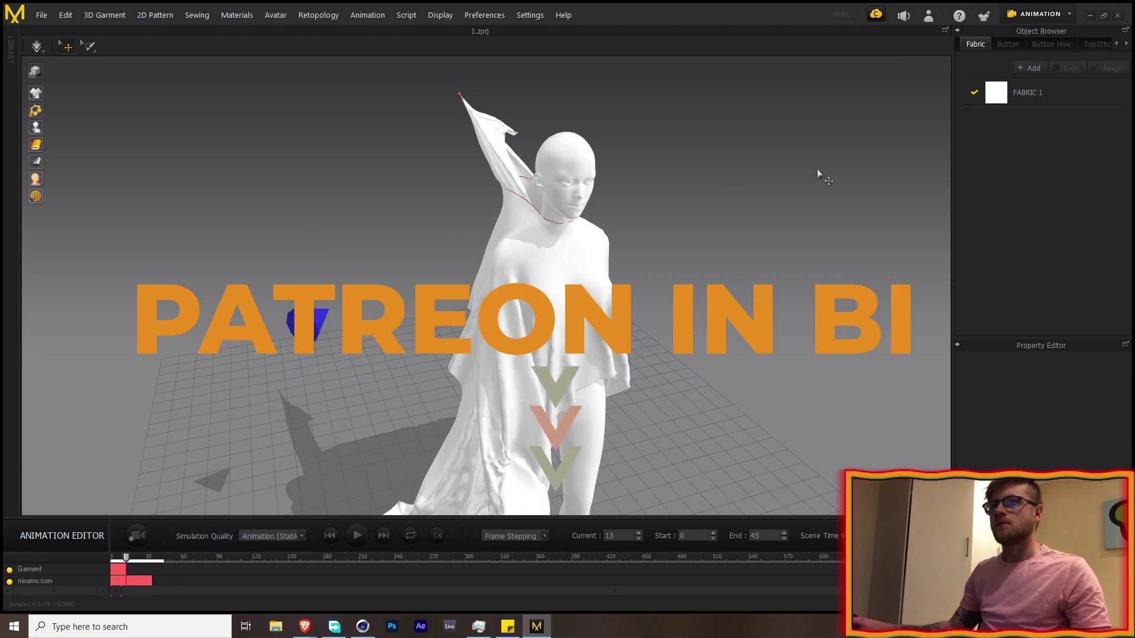
# Step: Rewind the timeline to frame 0 and bring up the export formats
pyautogui.click(1033, 16)
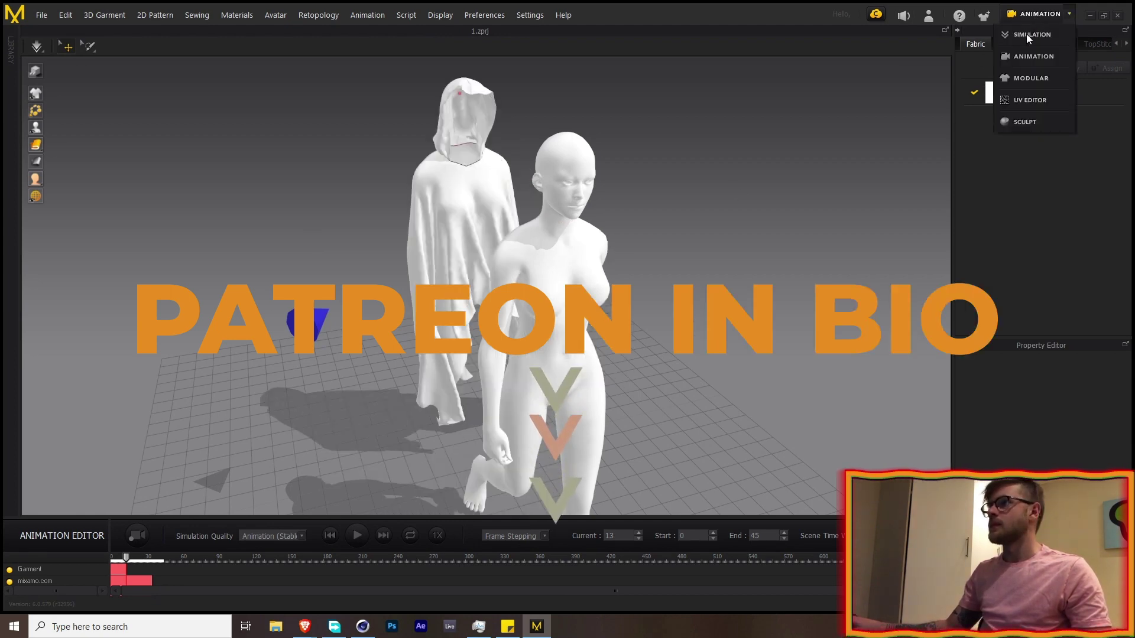
pyautogui.moveTo(125, 557); pyautogui.dragTo(89, 554)
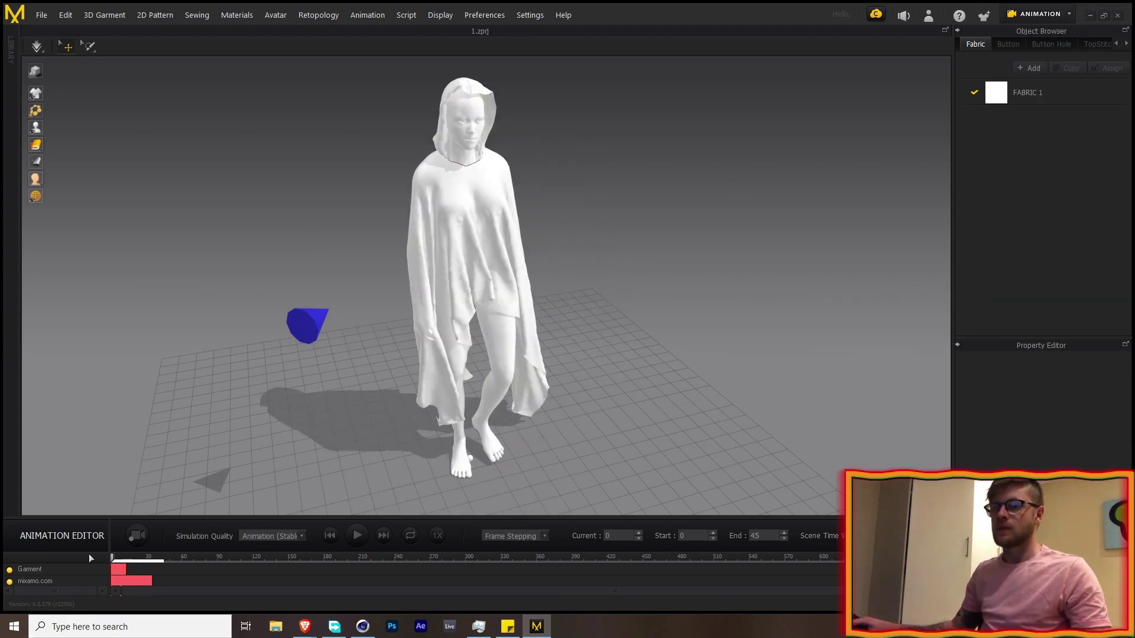
pyautogui.click(1038, 16)
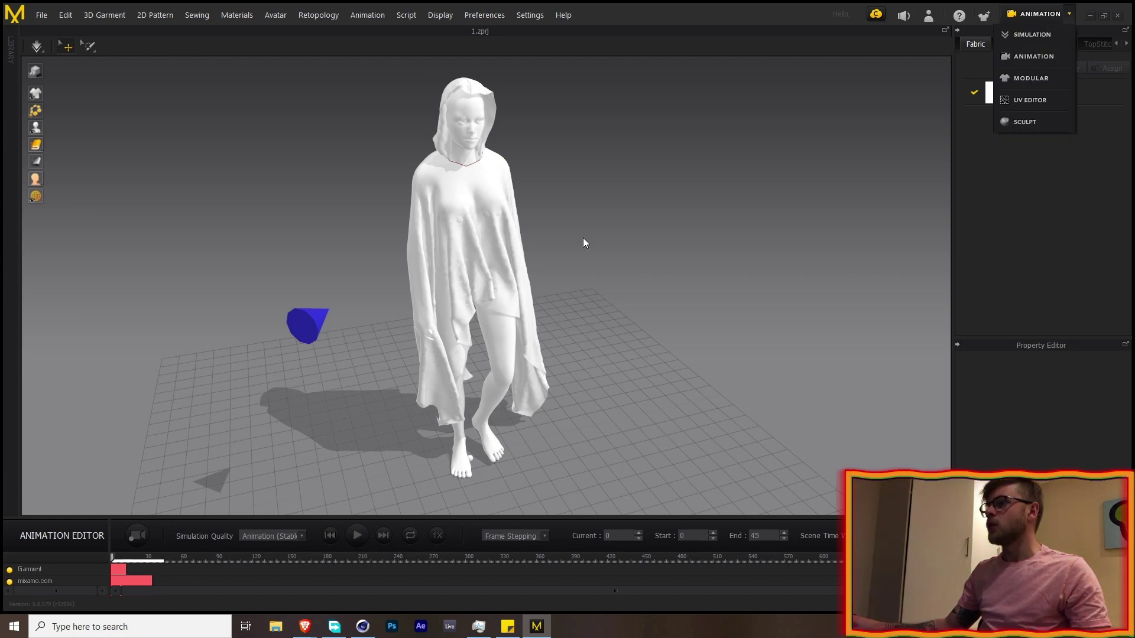
pyautogui.click(172, 570)
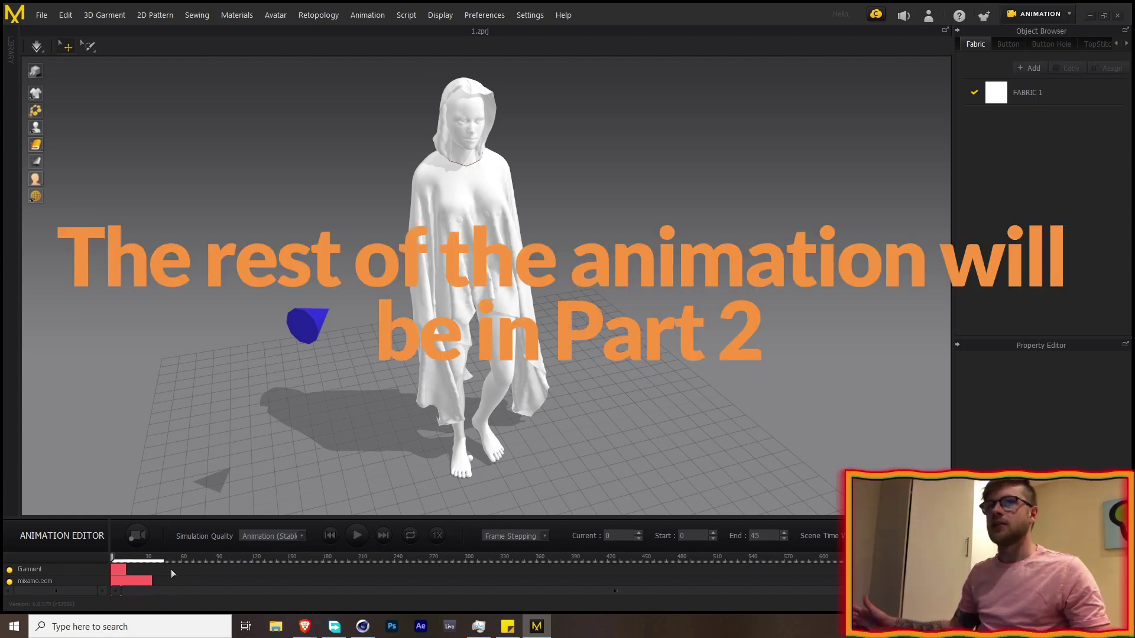
pyautogui.click(46, 16)
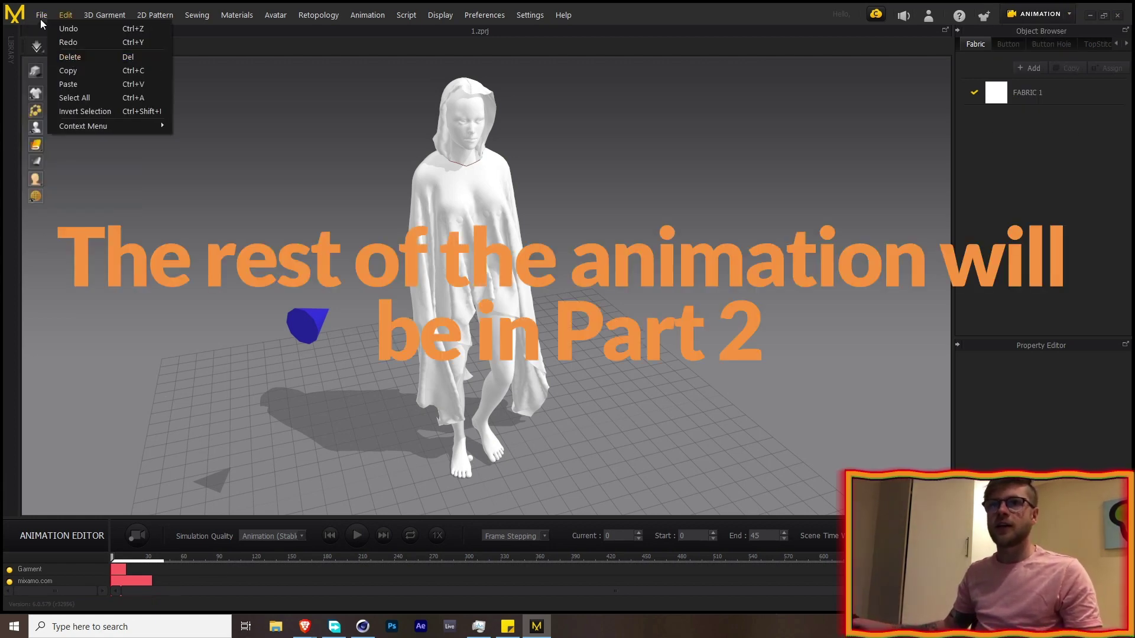
pyautogui.moveTo(58, 140)
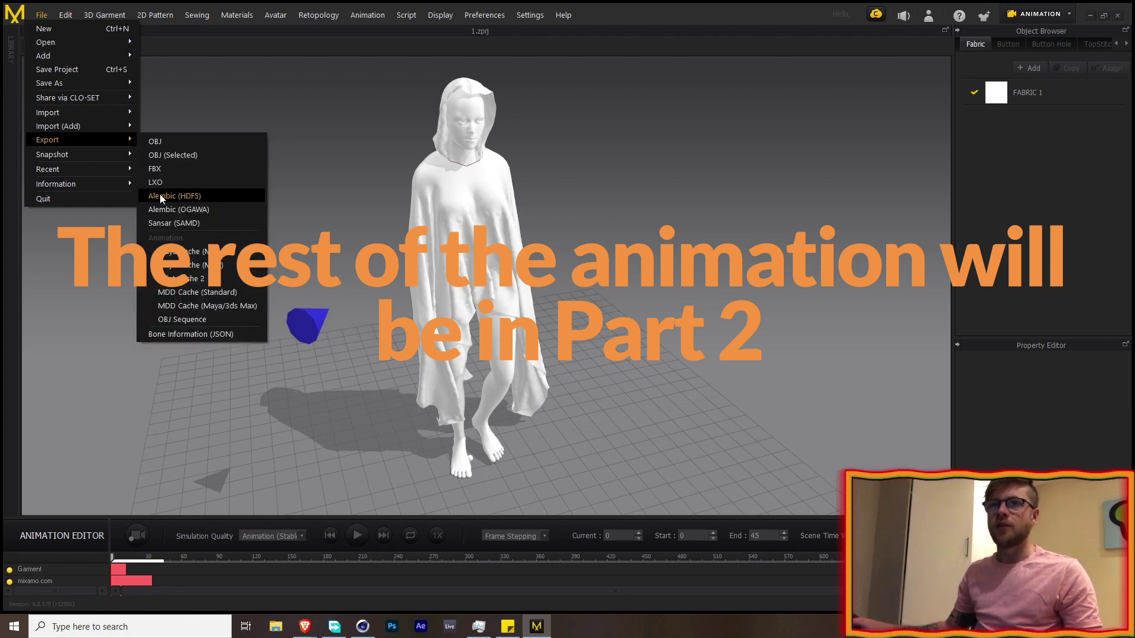